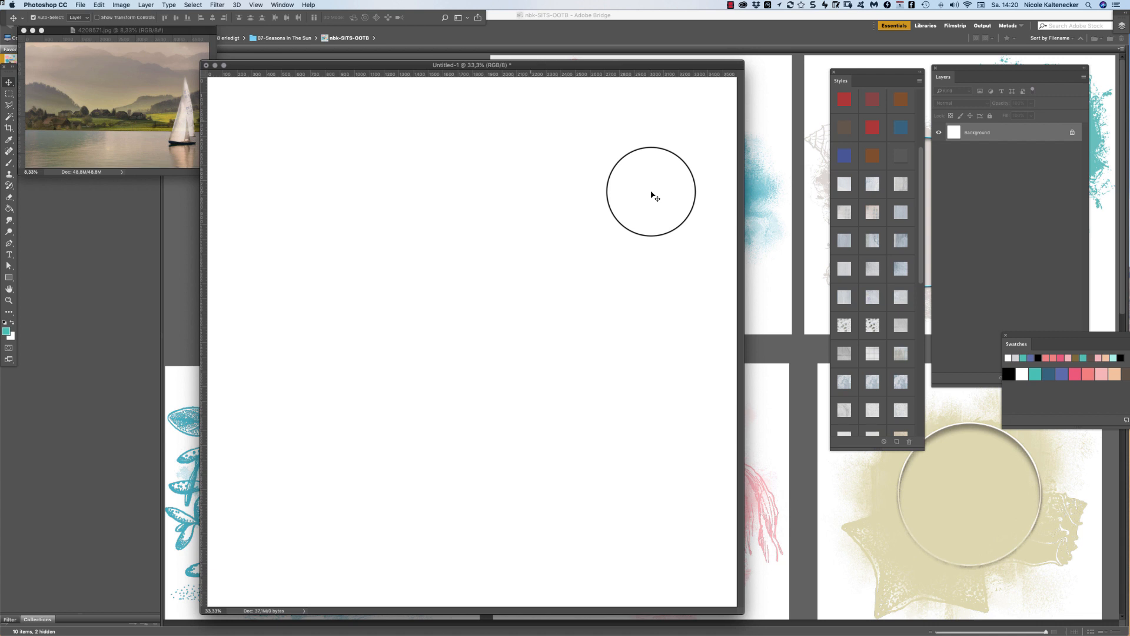
Draw a teal rectangle about 1773 by 1278 px in the upper-left part of the blank canvas and uncover the layer list
drag(563, 66, 580, 61)
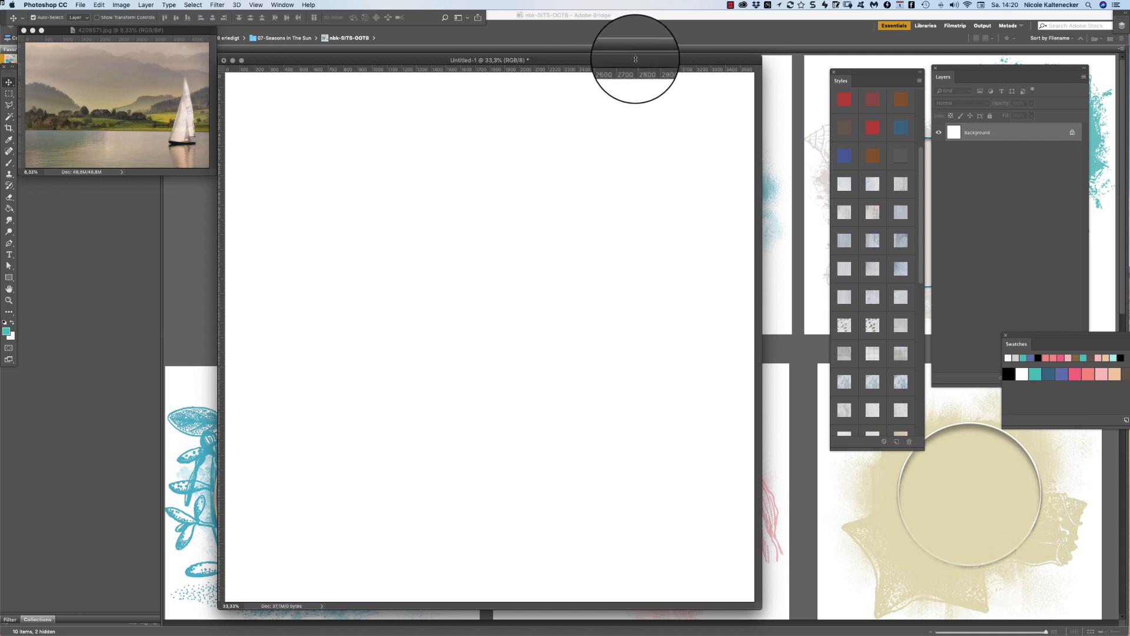
drag(636, 60, 644, 60)
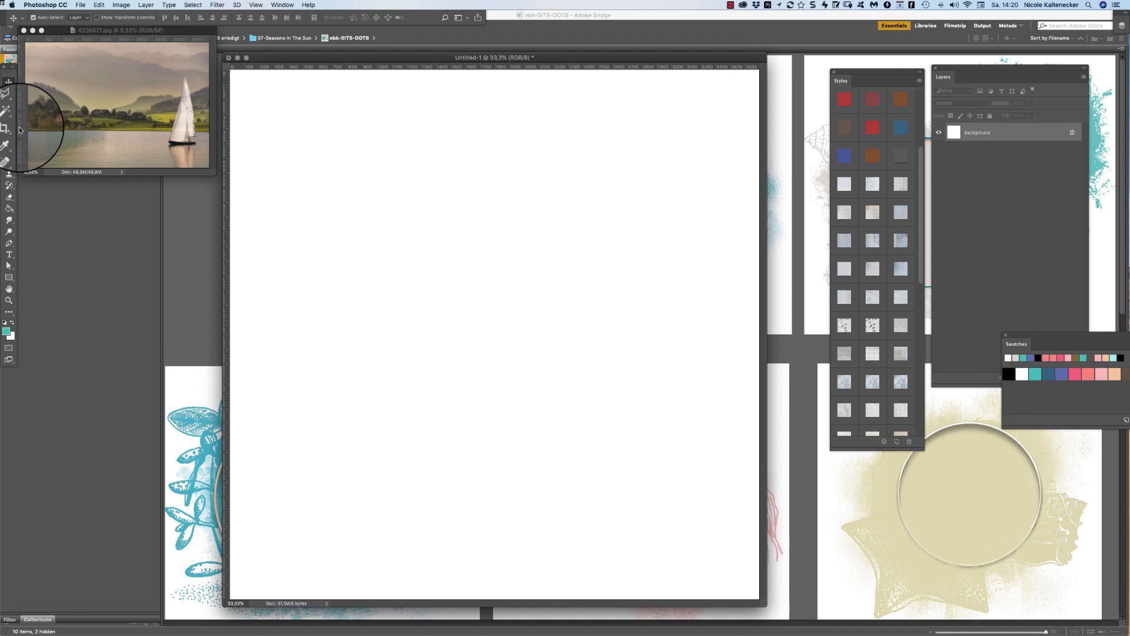
click(10, 278)
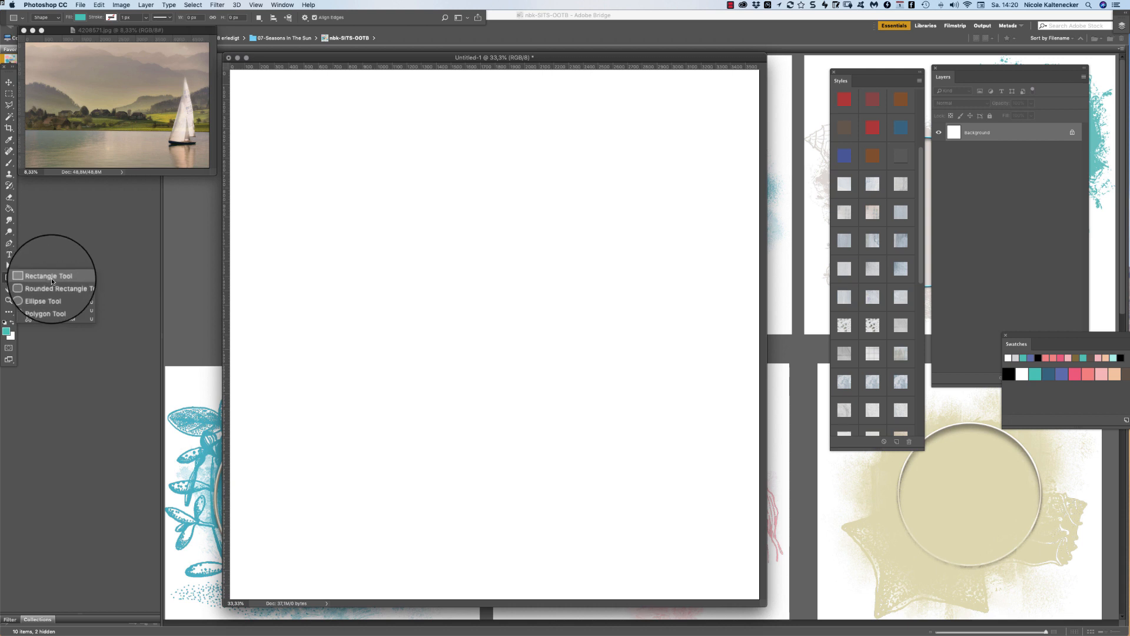
click(84, 280)
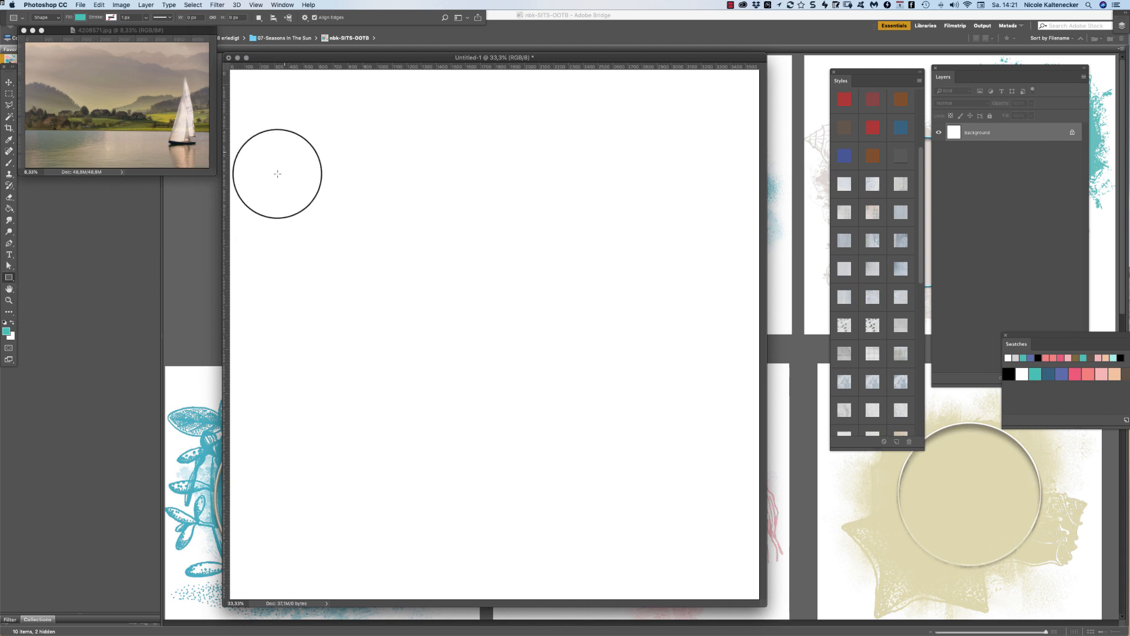
drag(281, 138, 542, 326)
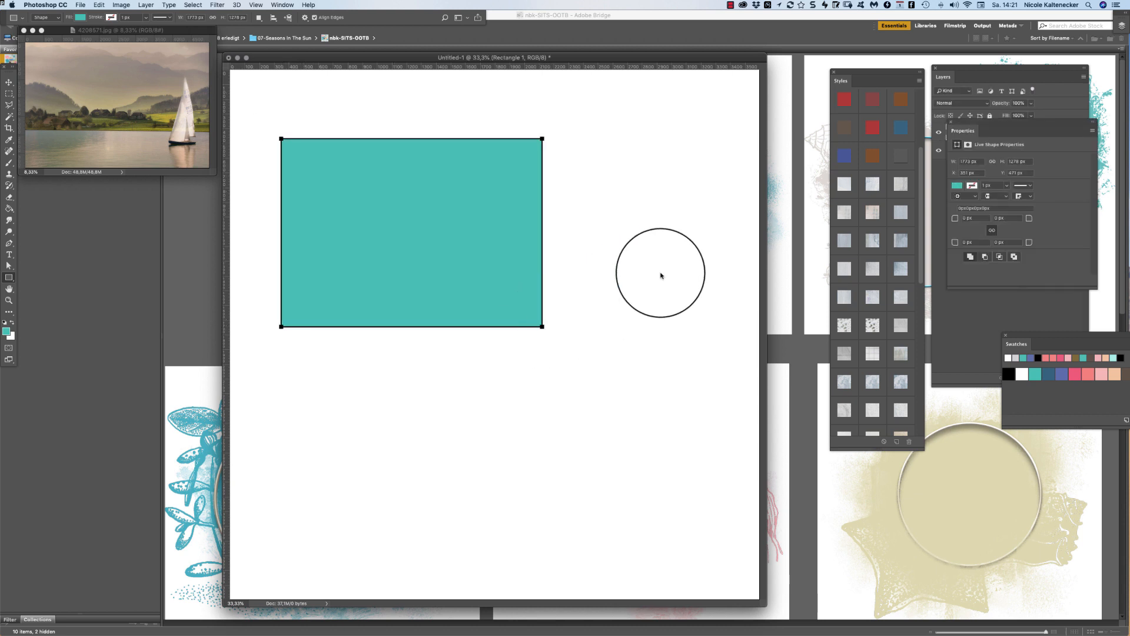
drag(971, 131, 969, 402)
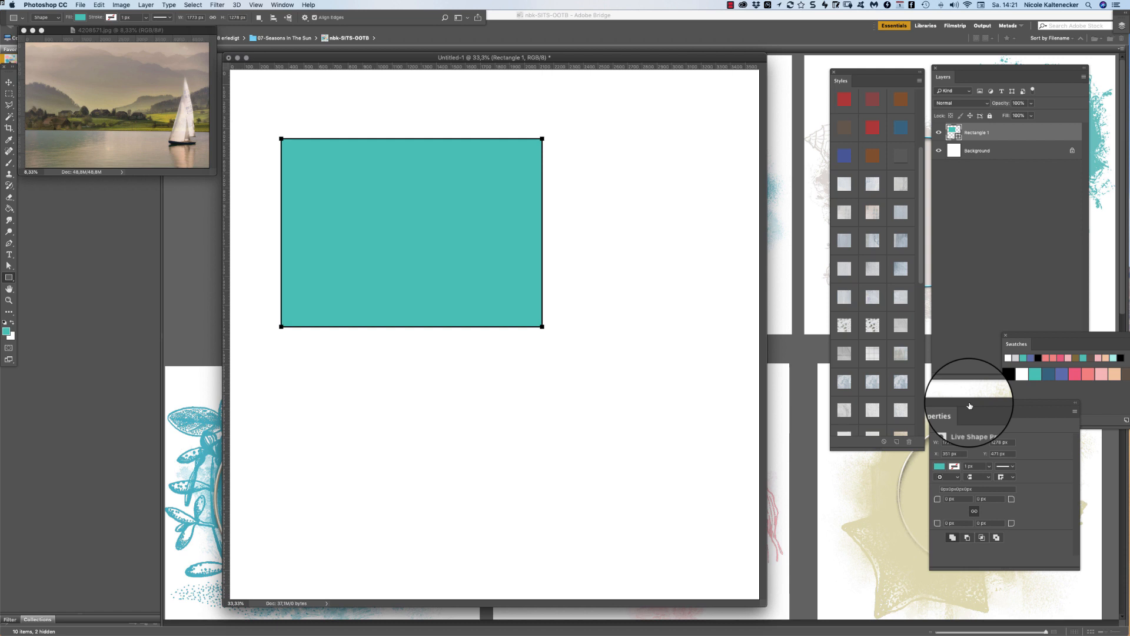
Add a pink rectangle about 1632 by 1883 px at lower right and a blue one about 1984 by 719 px overlapping its left side
click(1067, 357)
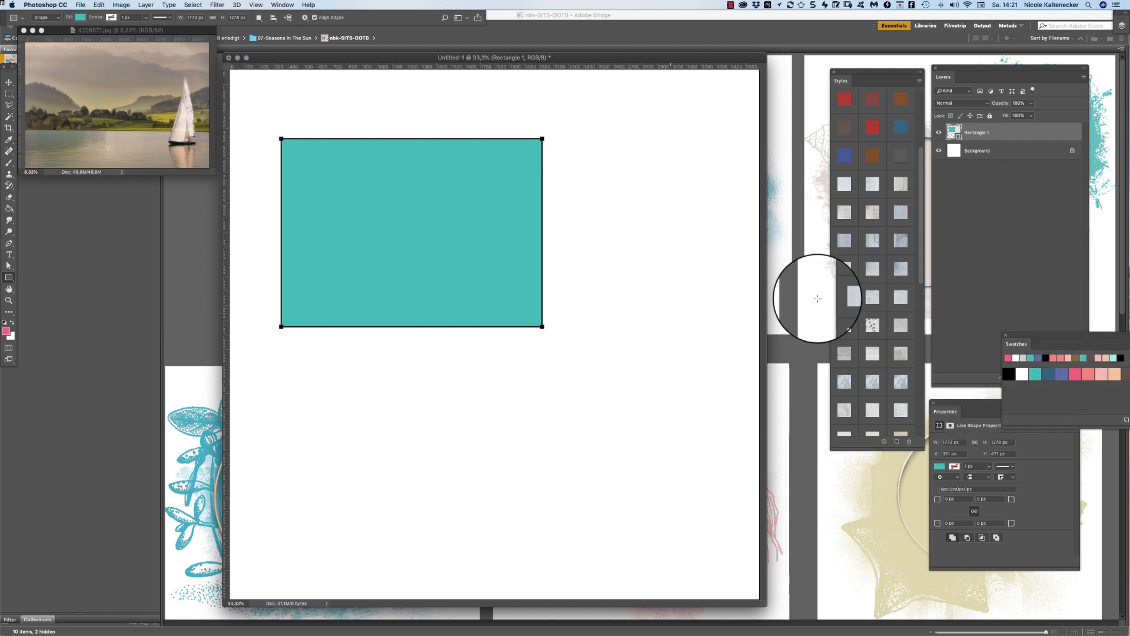
drag(727, 272, 486, 549)
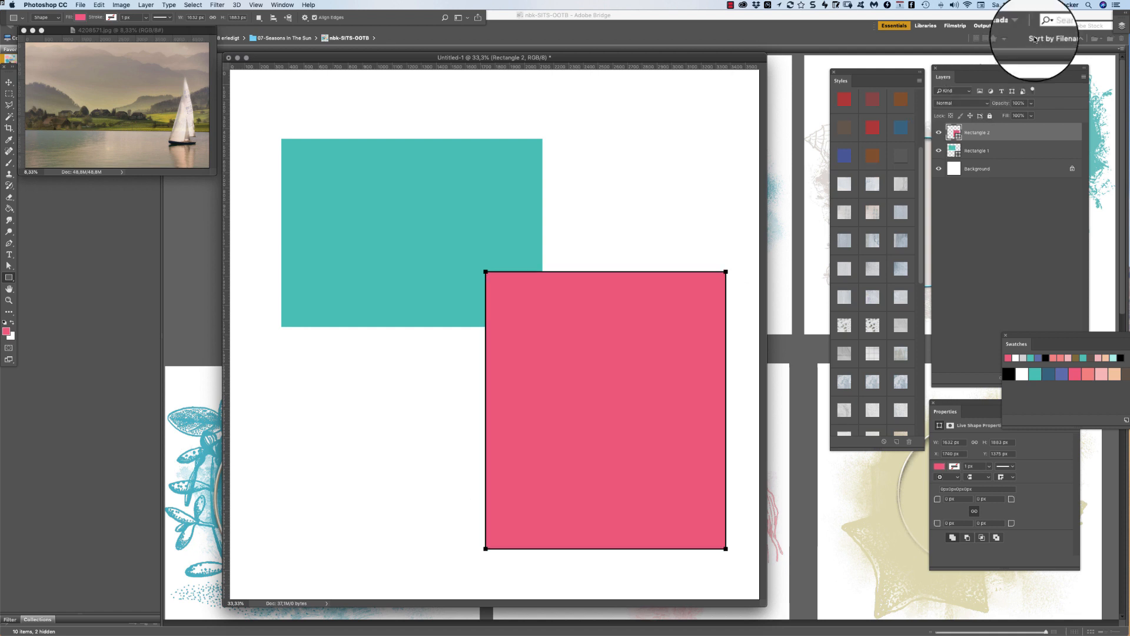
click(1062, 374)
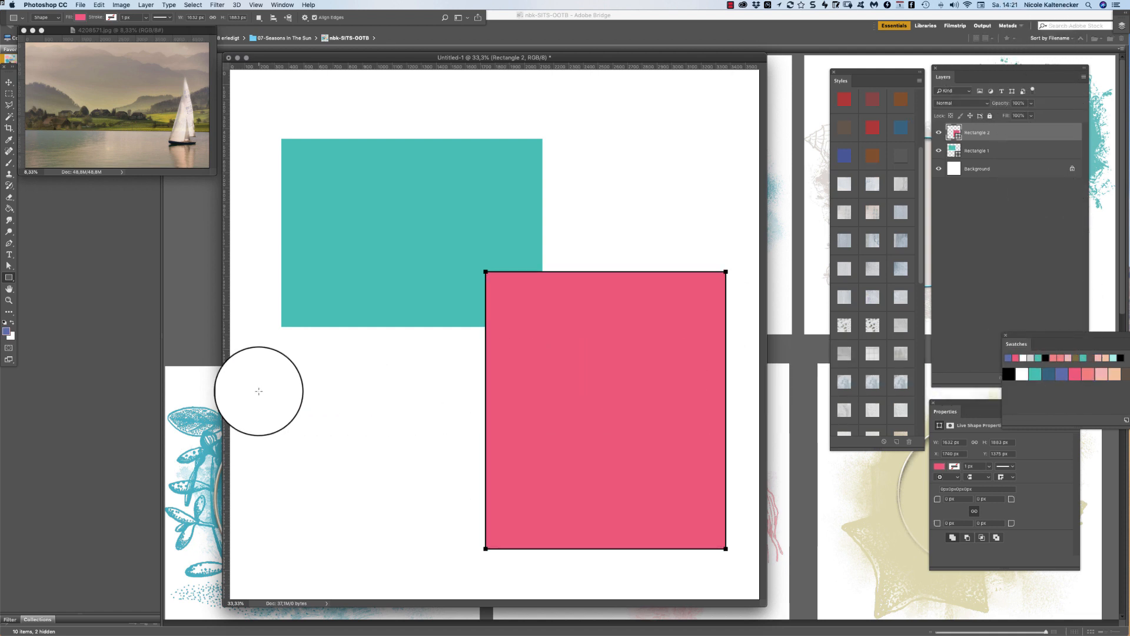
drag(258, 391, 550, 497)
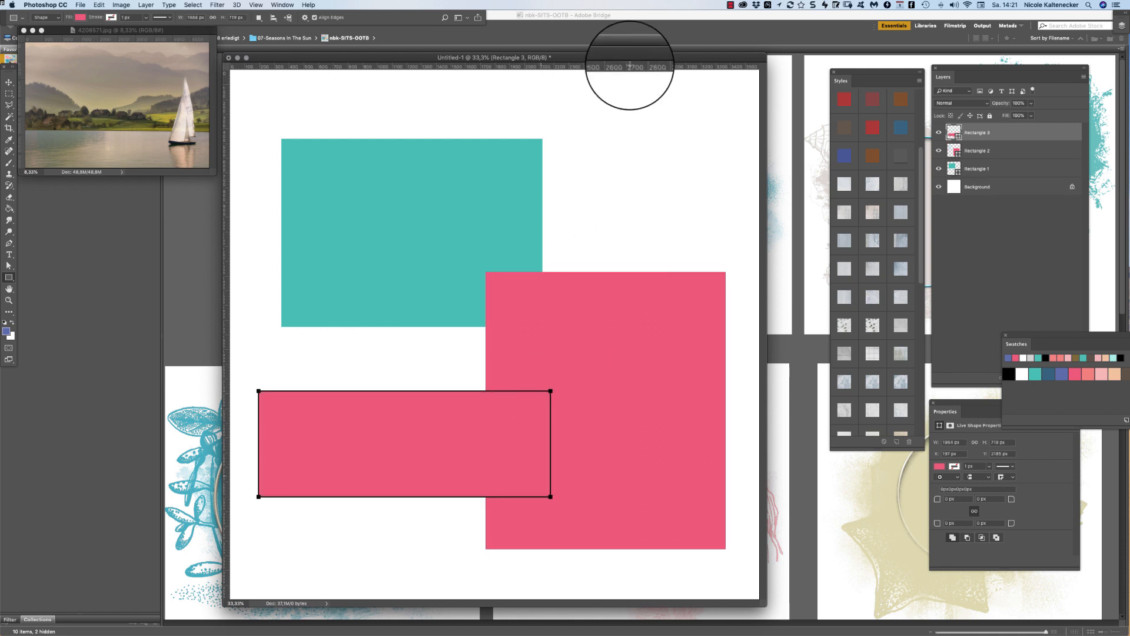
key(alt+BackSpace)
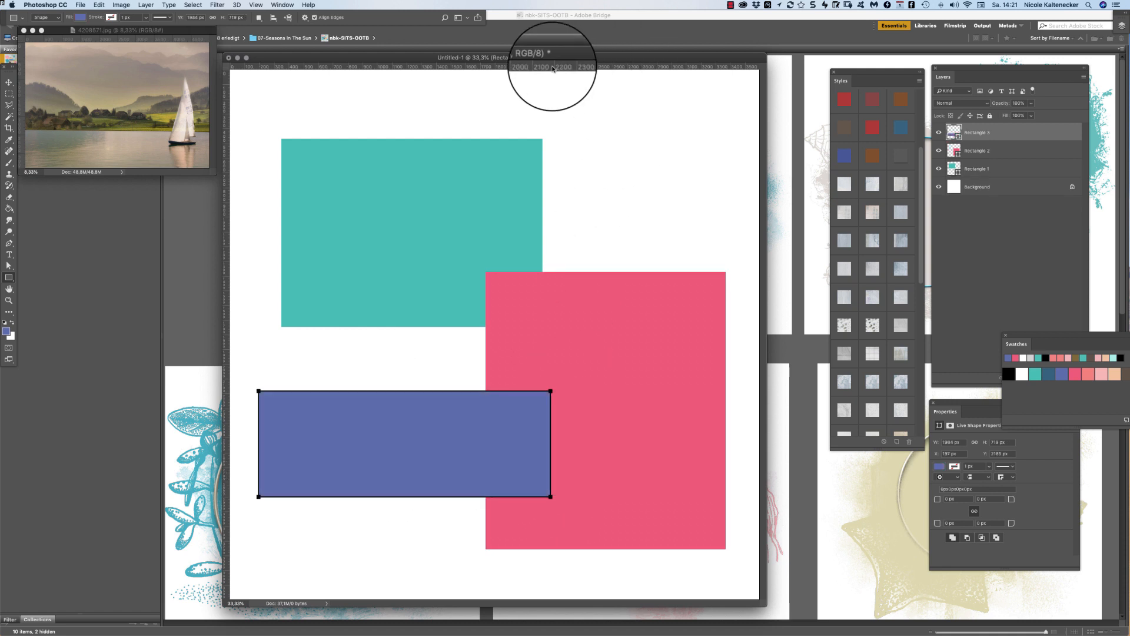
click(9, 83)
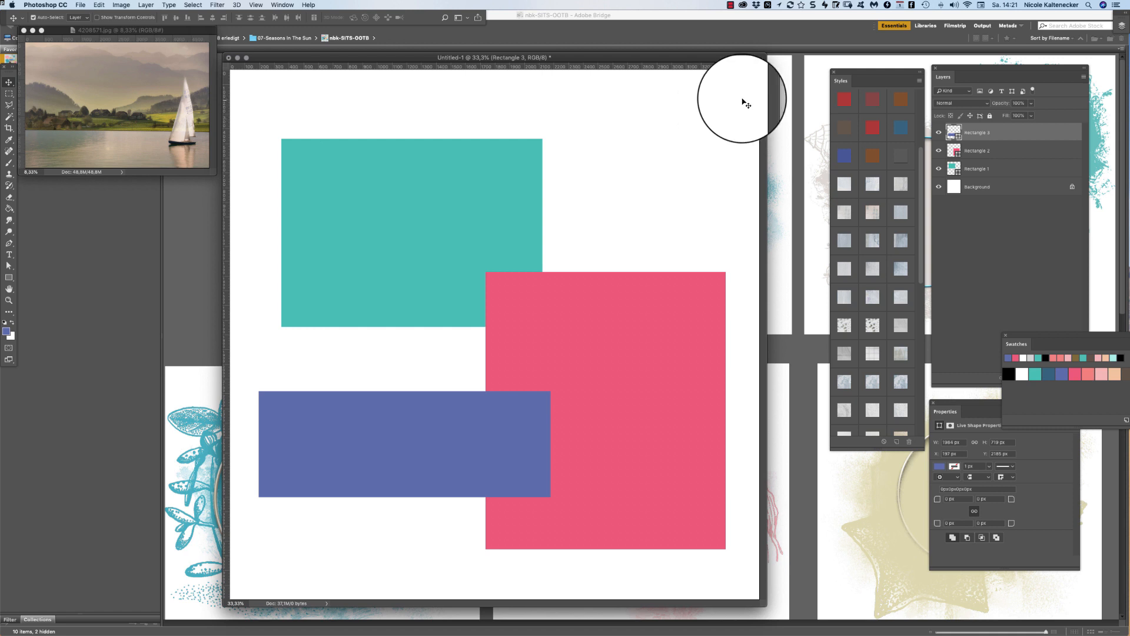
Batch-rename the three rectangle layers with the text "mask #%n" in Replace mode
click(1005, 176)
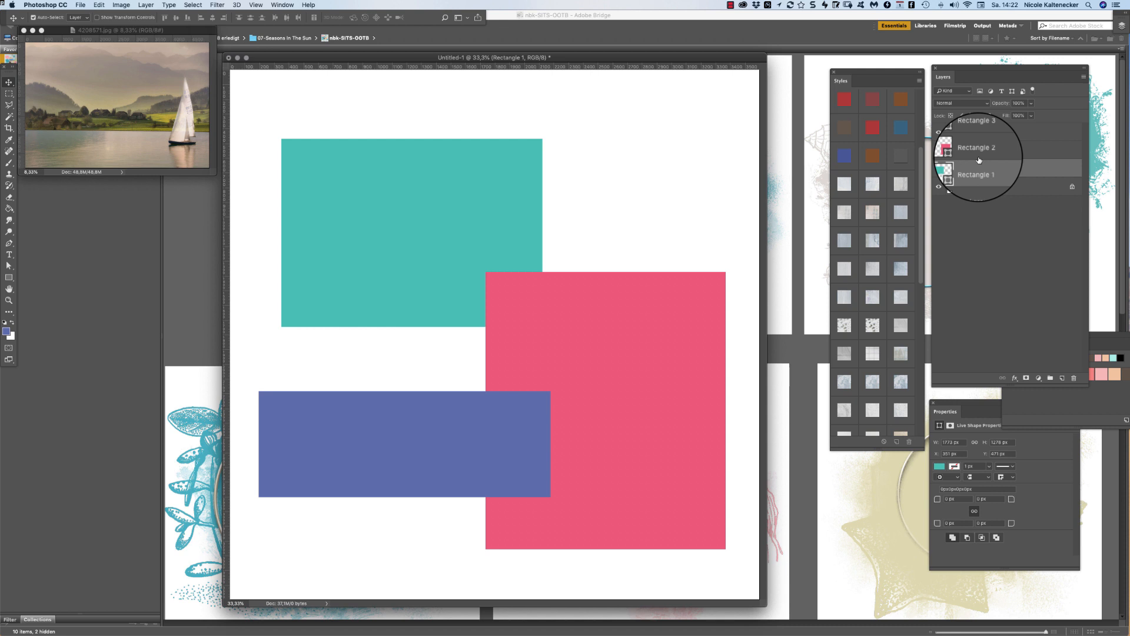
click(662, 200)
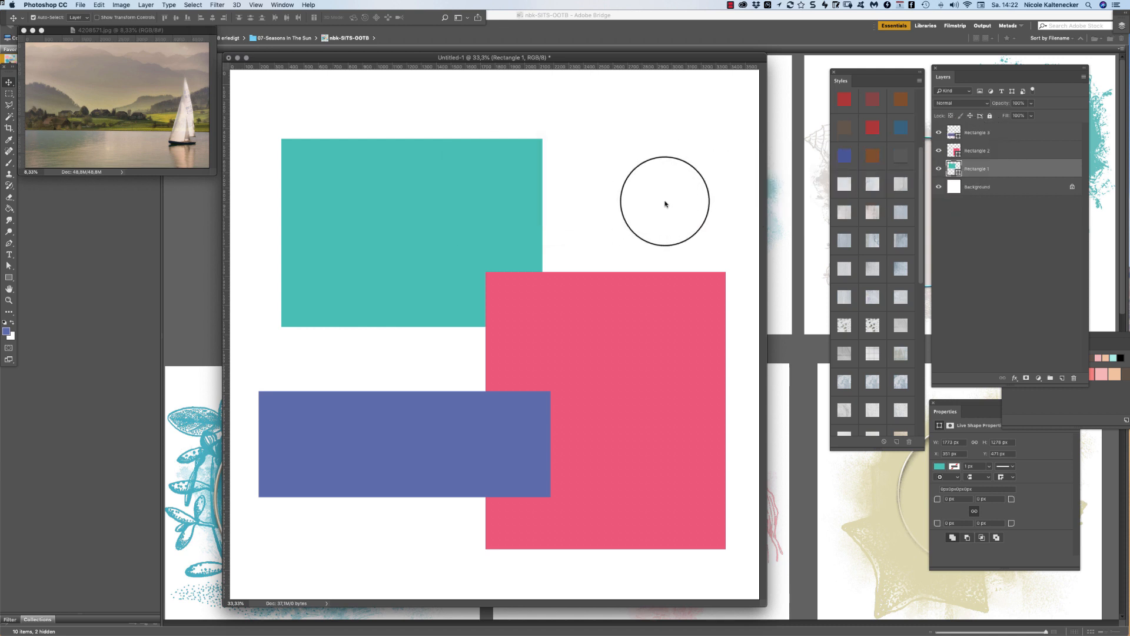
shift+click(990, 134)
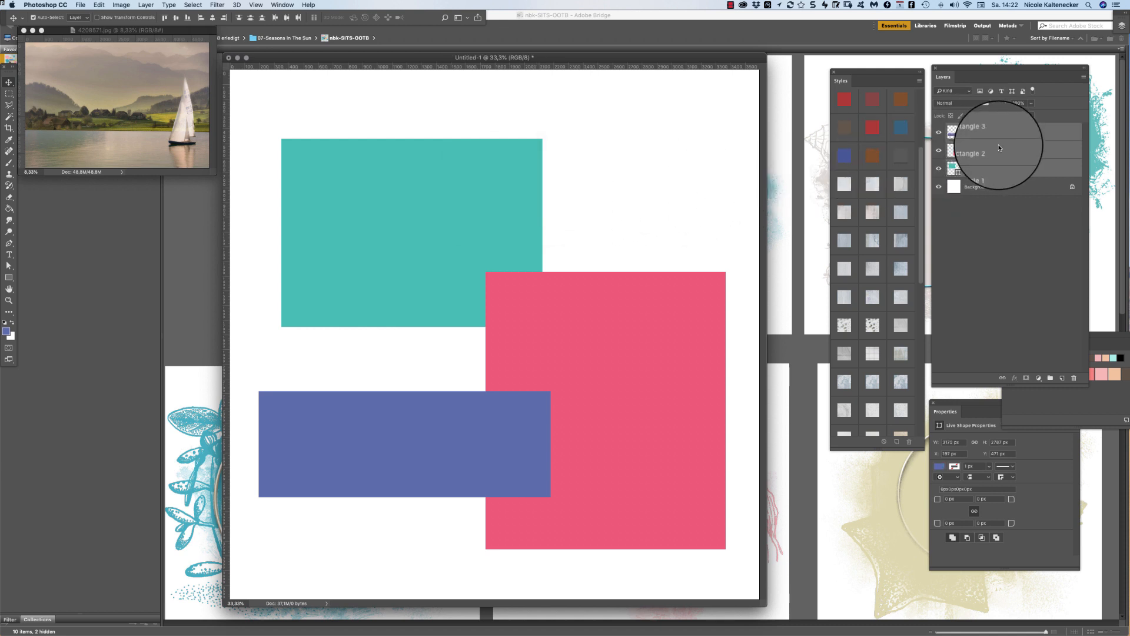
key(F2)
drag(603, 281, 627, 326)
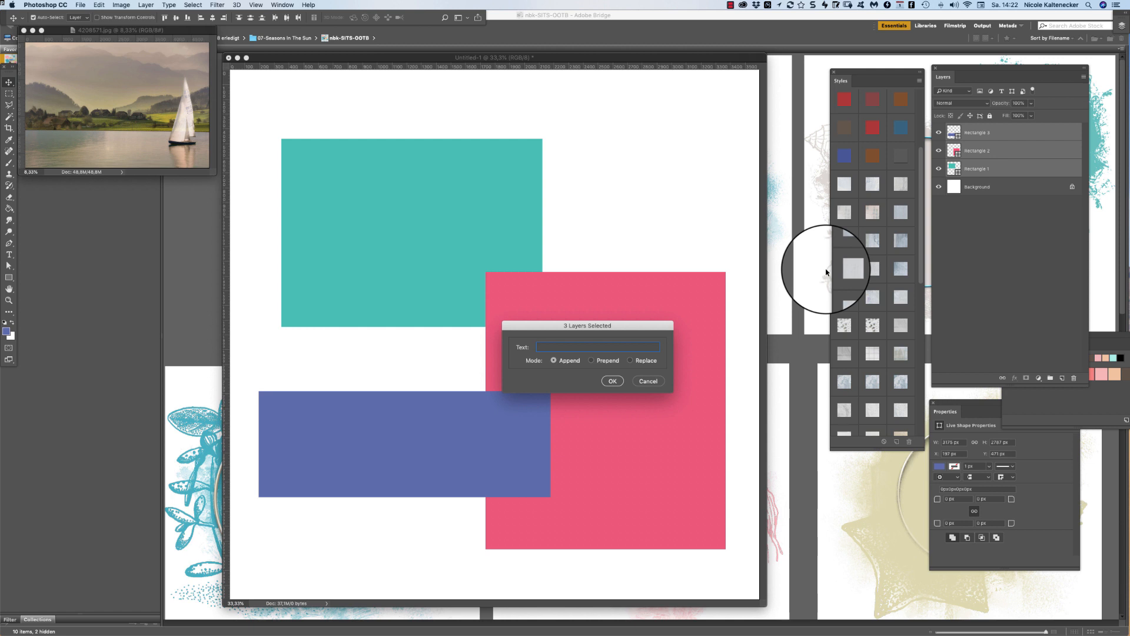
click(631, 360)
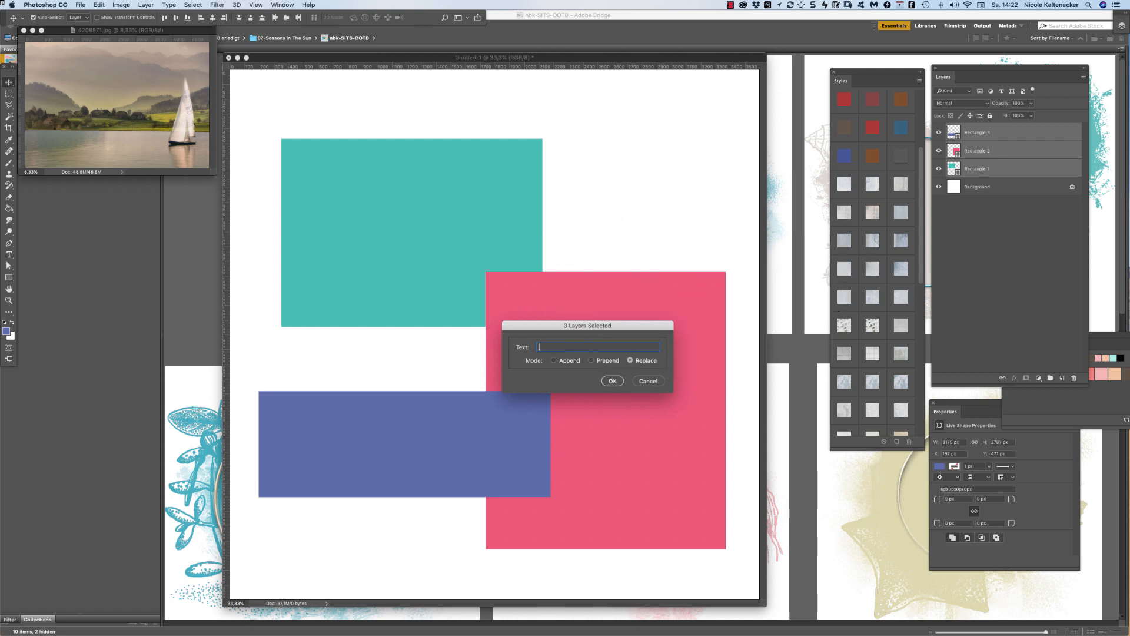
text(mask #%n)
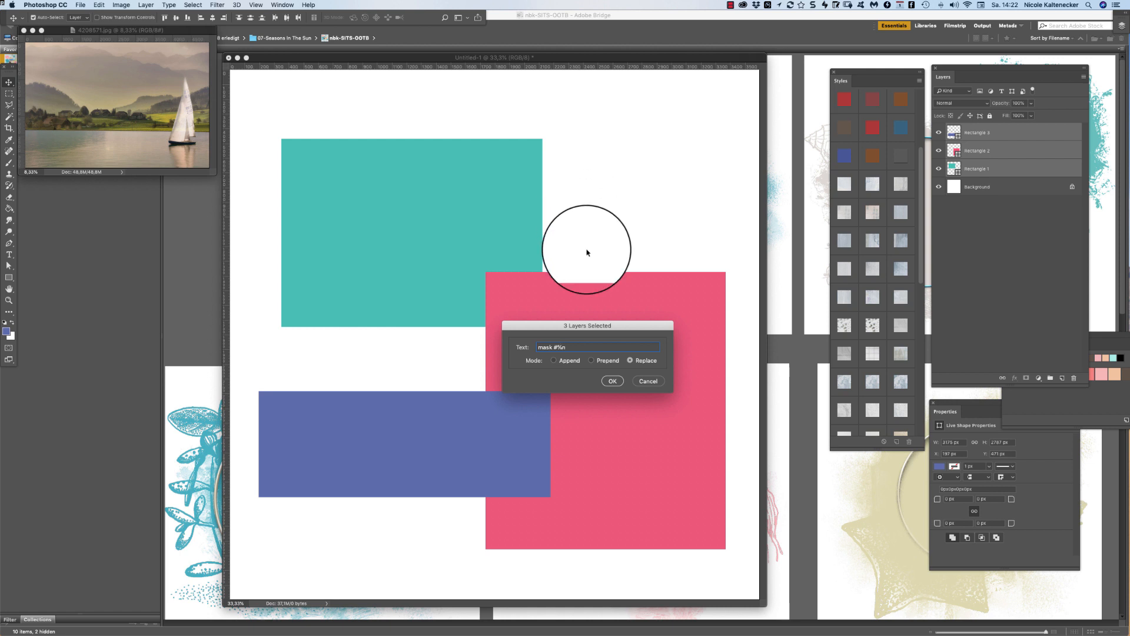
click(612, 382)
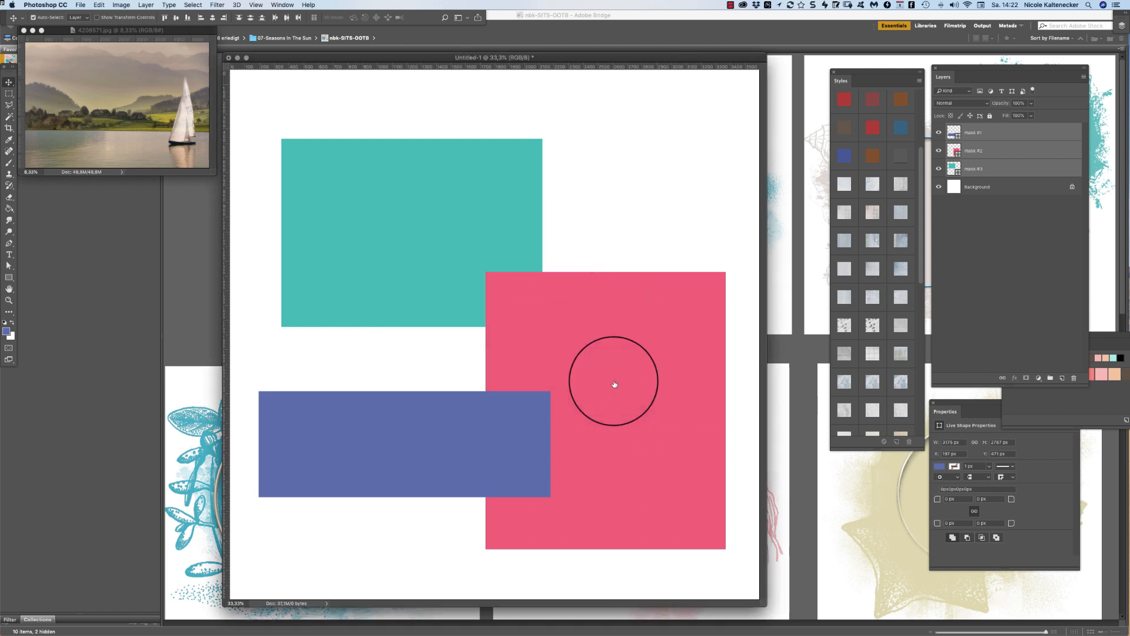
Rasterize the three mask layers and shift the blue rectangle slightly to the right
right_click(992, 168)
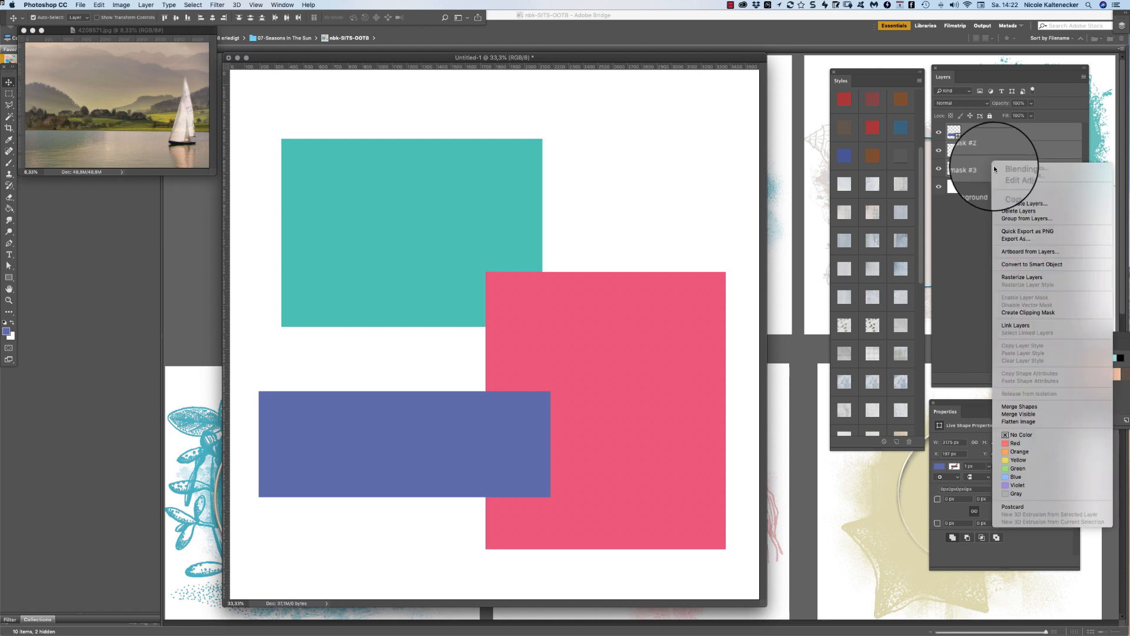
click(1046, 278)
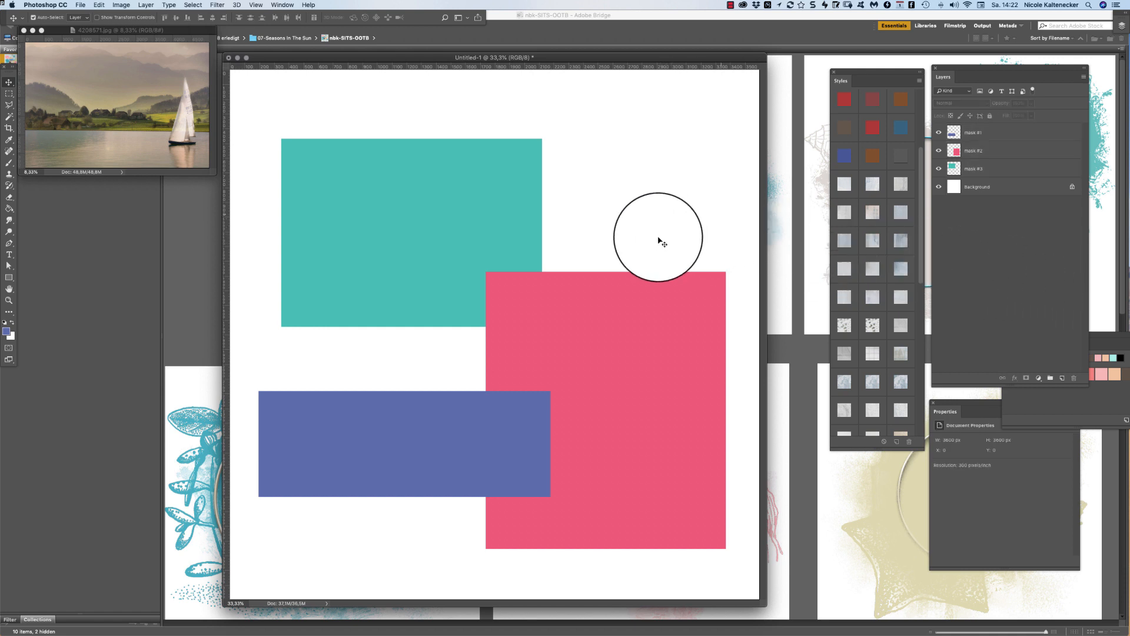
drag(503, 435, 518, 436)
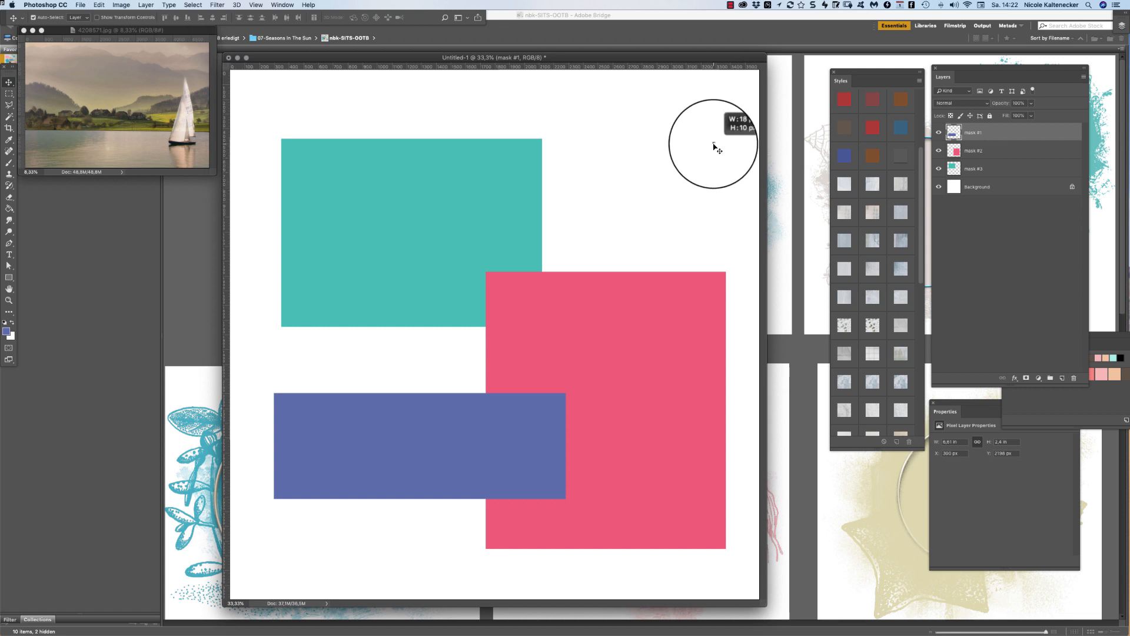
click(714, 146)
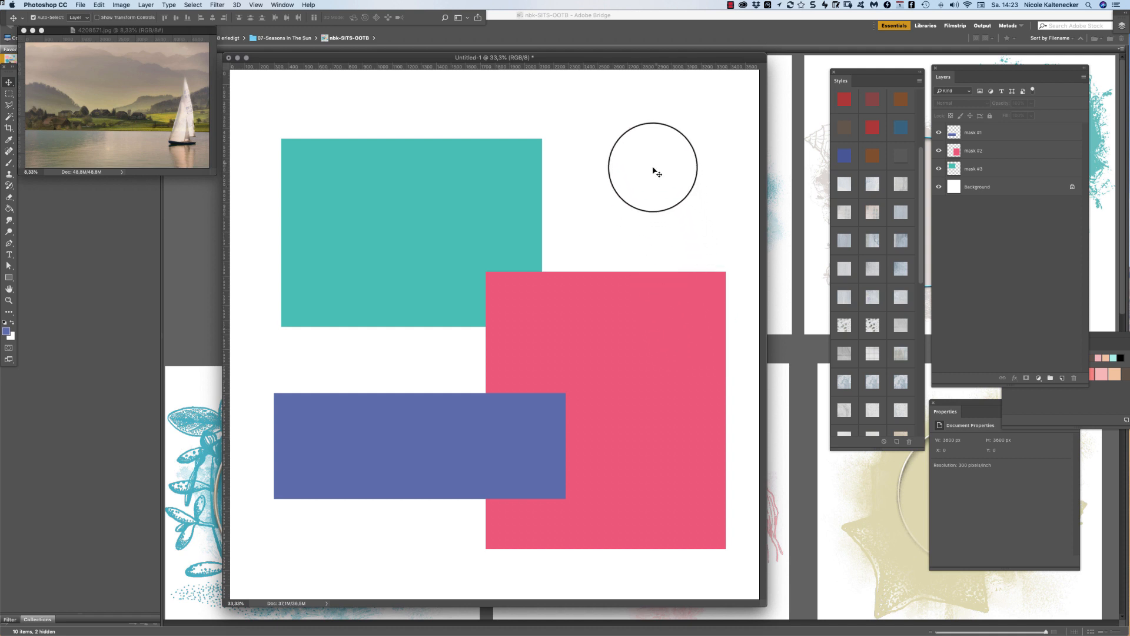
Duplicate each of the mask #3, mask #2 and mask #1 layers
click(452, 188)
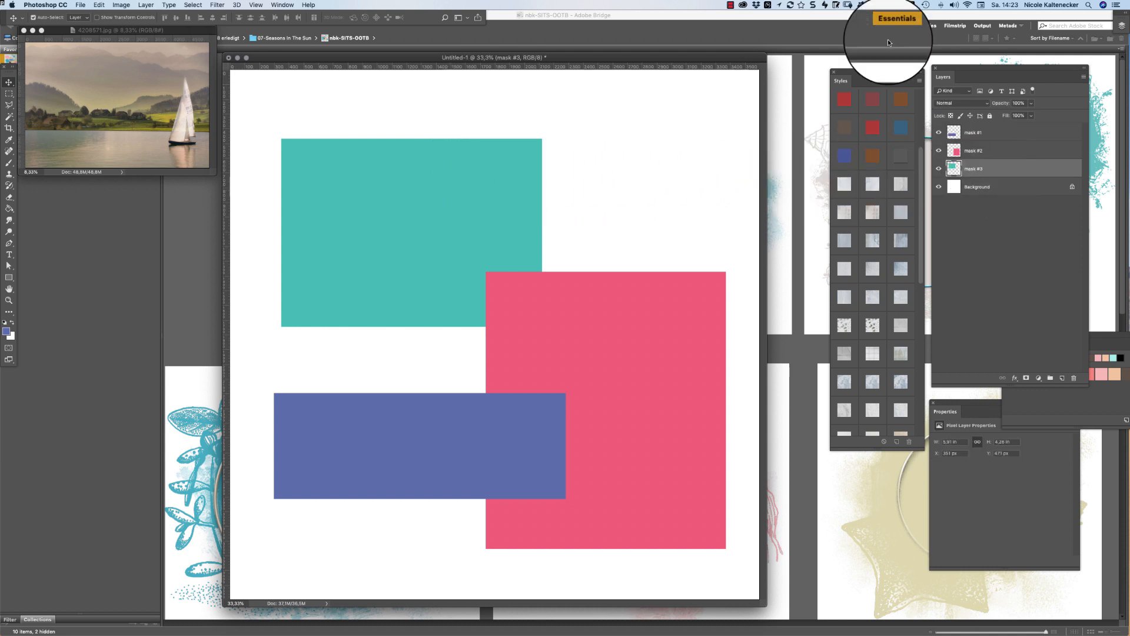
key(super+j)
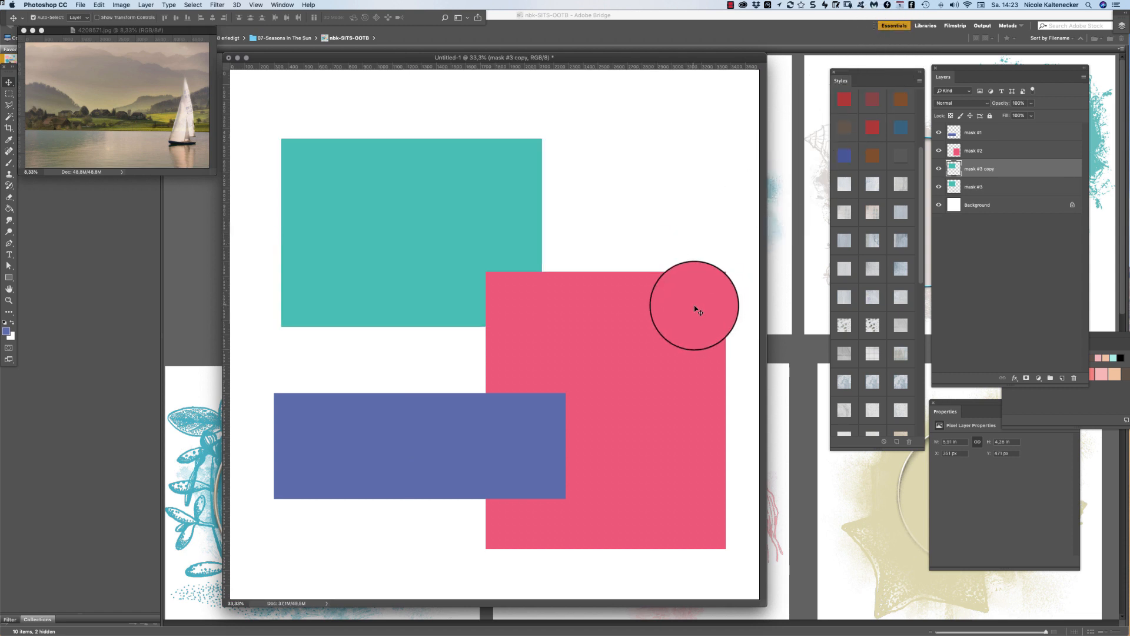
click(695, 308)
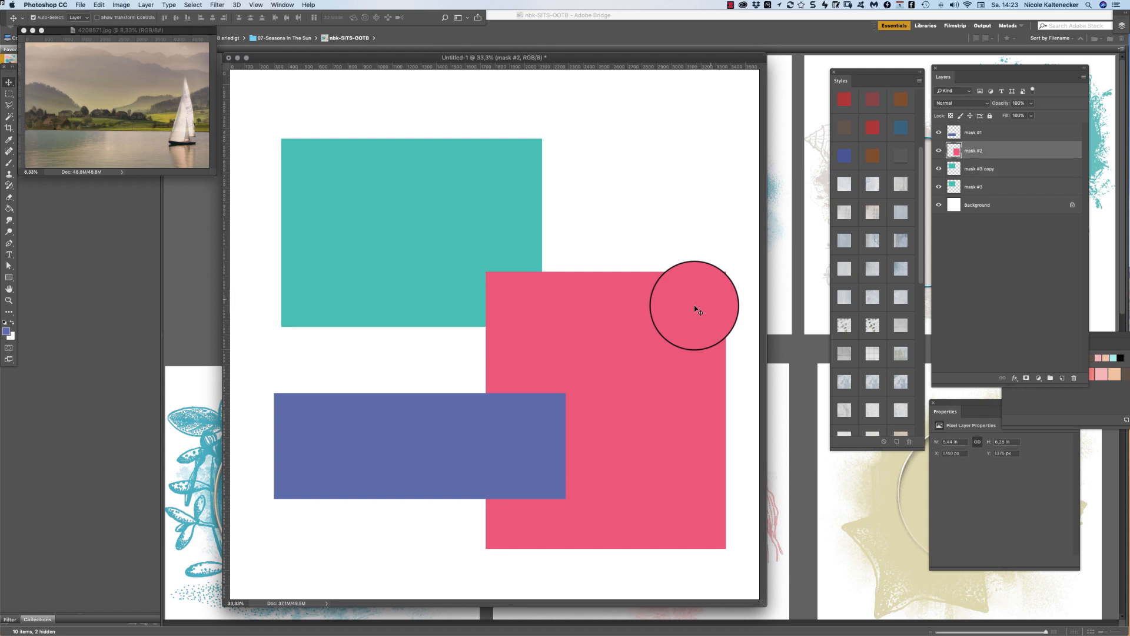
key(super)
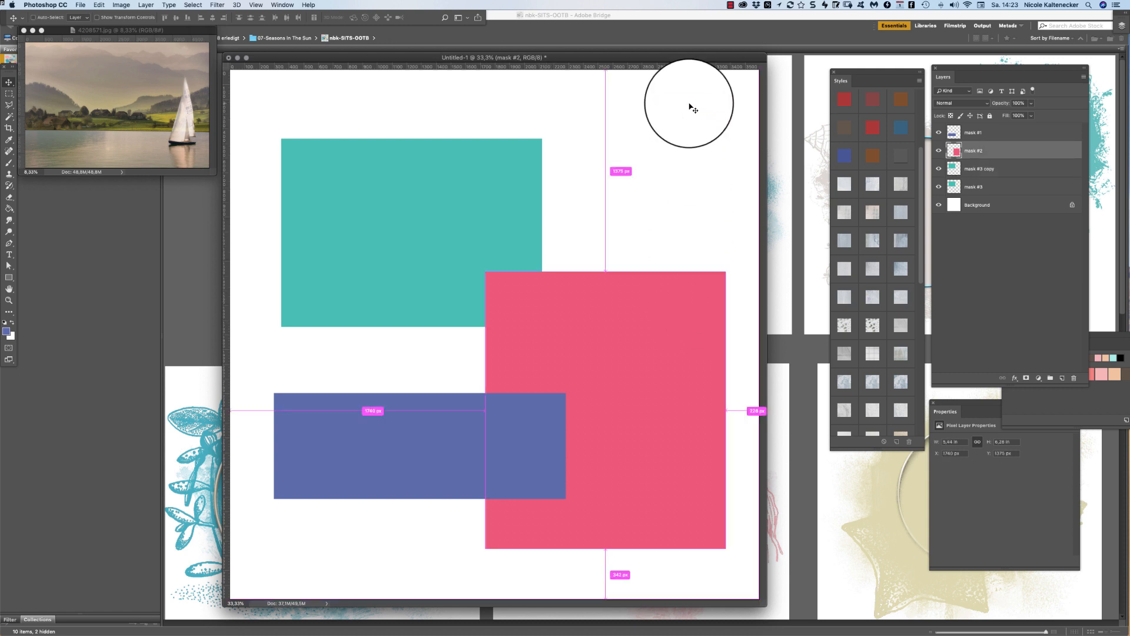
key(super+j)
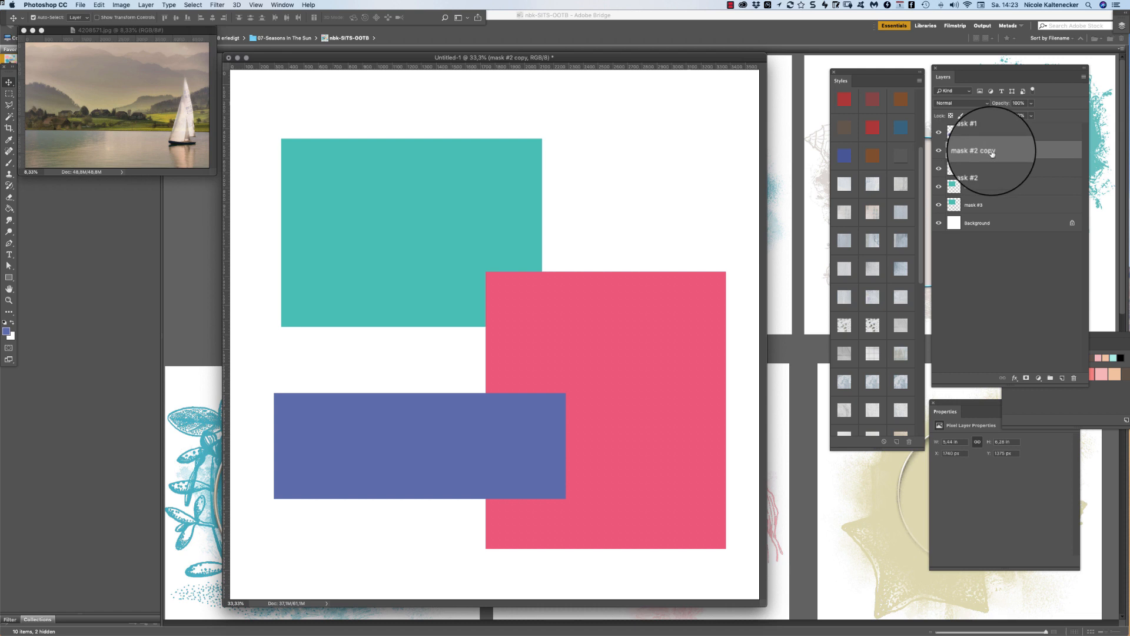
click(456, 435)
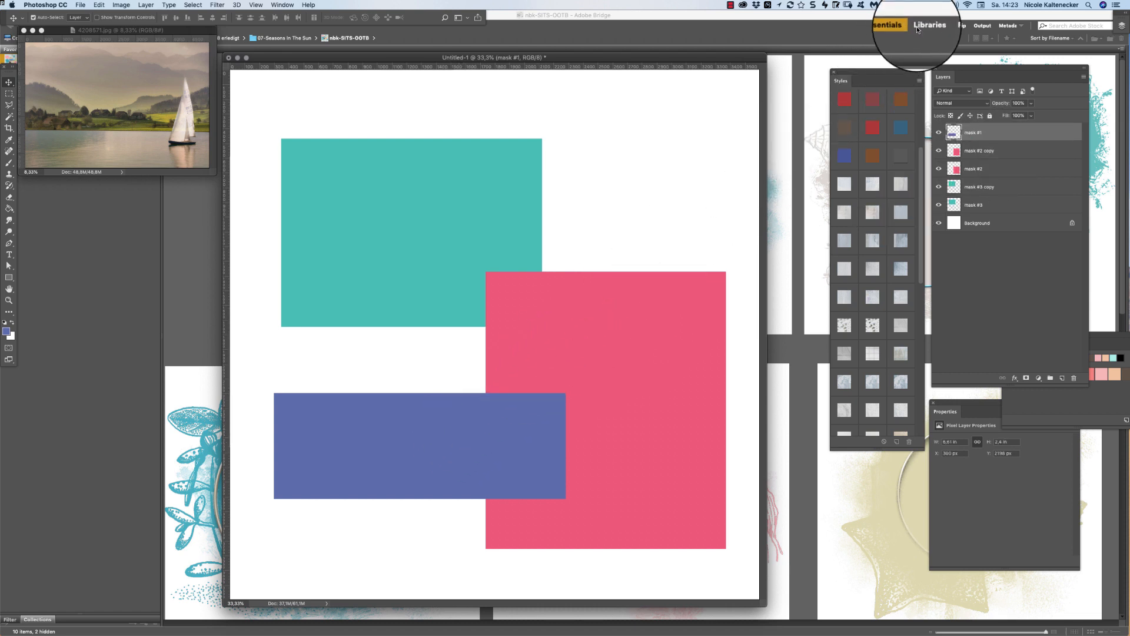
key(super+j)
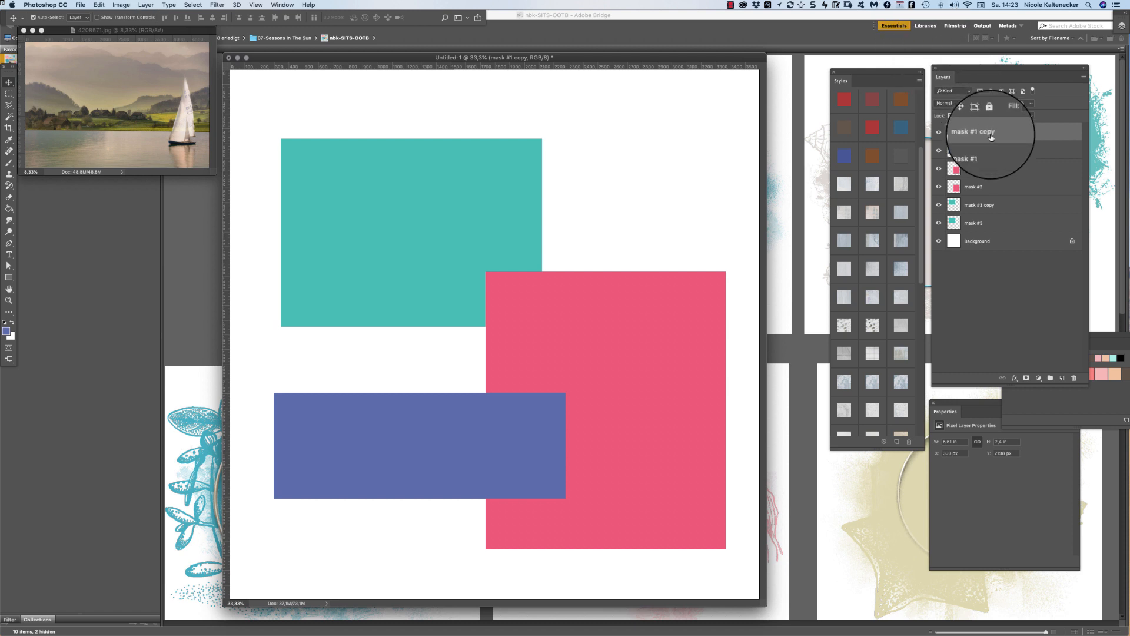
super+click(990, 168)
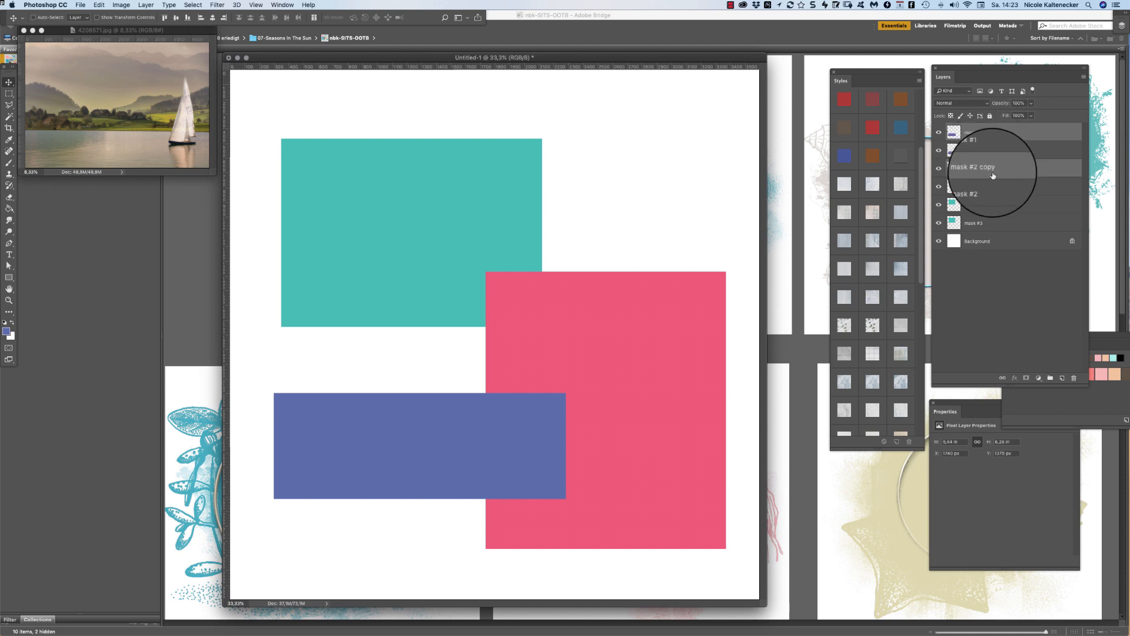
super+click(997, 204)
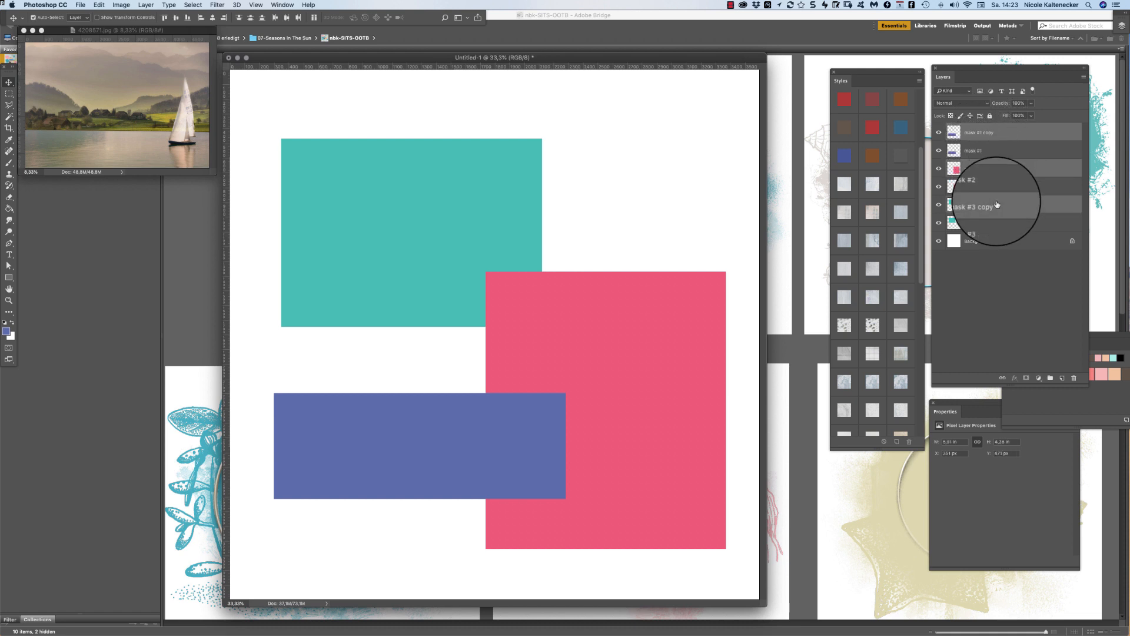
click(1017, 285)
Rename the mask #3 copy layer as "frame #3" and the mask #2 copy layer as "frame #2"
click(987, 205)
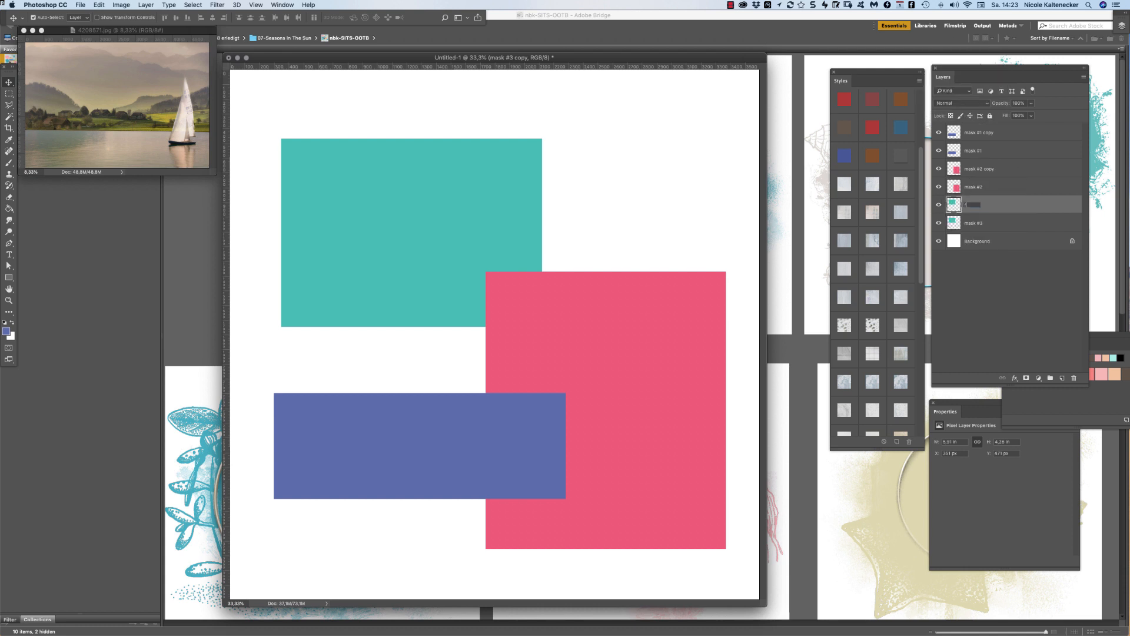
text(frame #3)
key(Return)
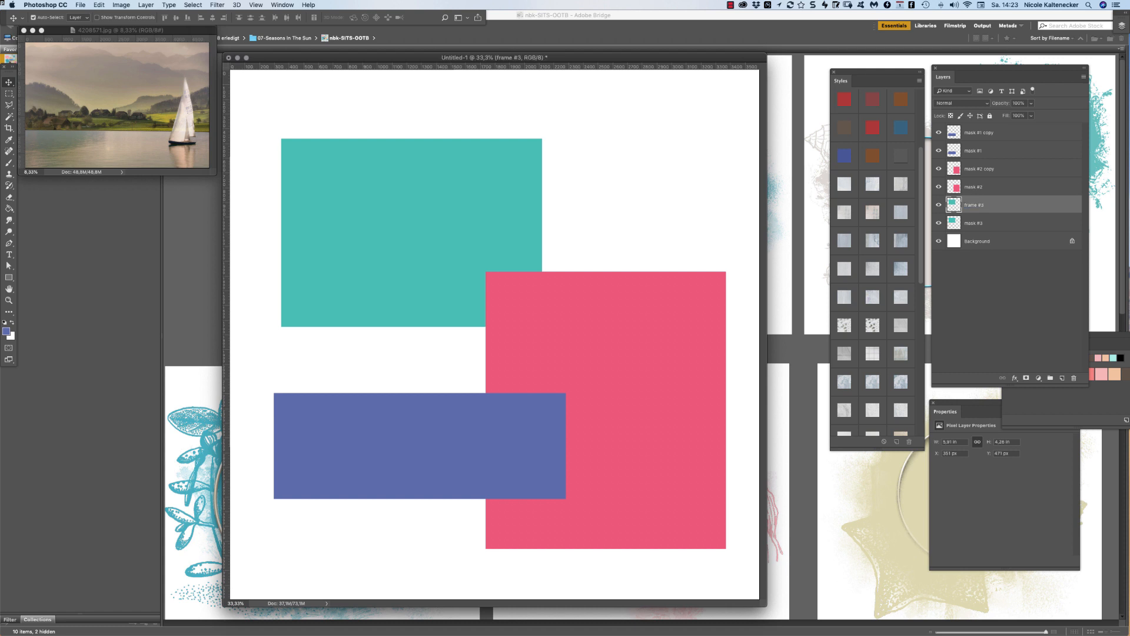
double_click(973, 169)
text(frame #2)
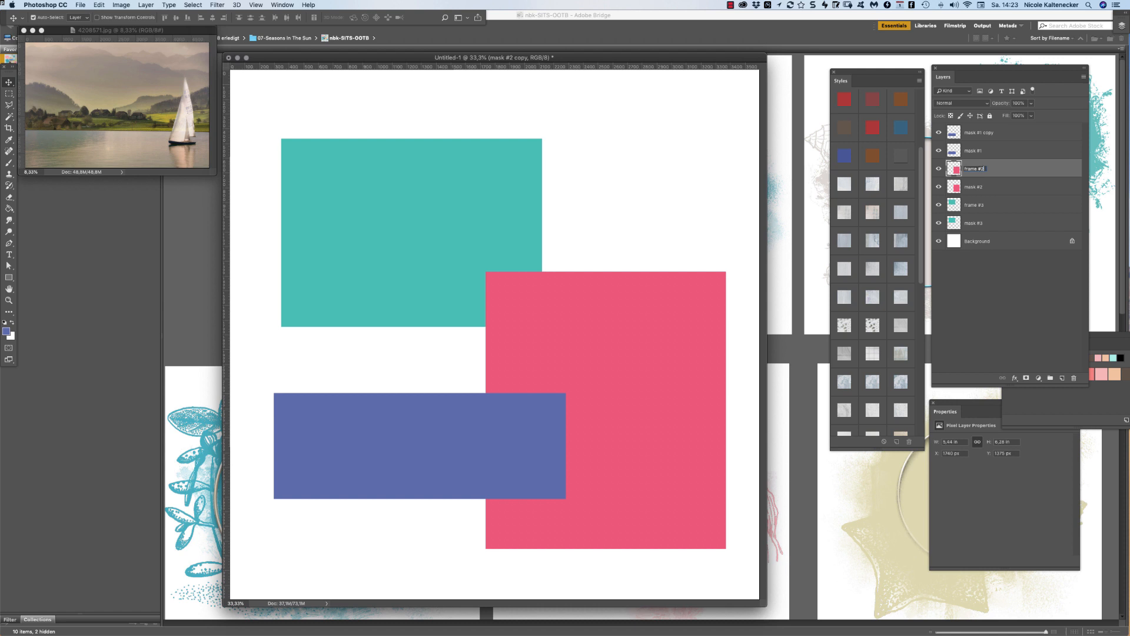
key(Return)
Rename the mask #1 copy layer as "frame1#1"
click(978, 133)
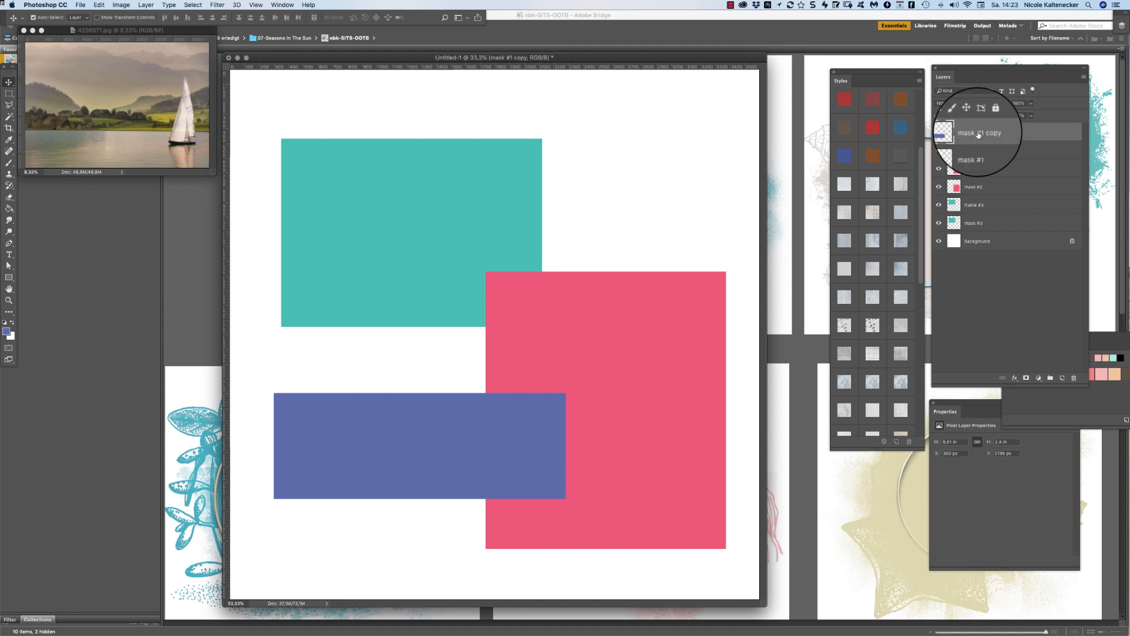
double_click(978, 133)
text(frame1)
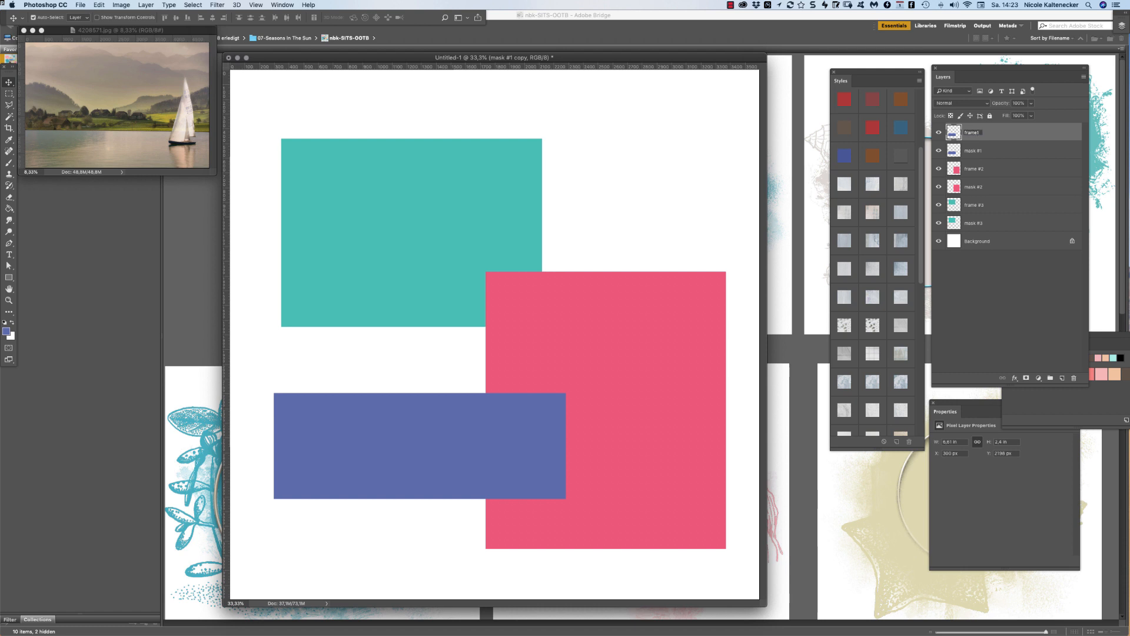
text( #1)
key(Return)
double_click(976, 134)
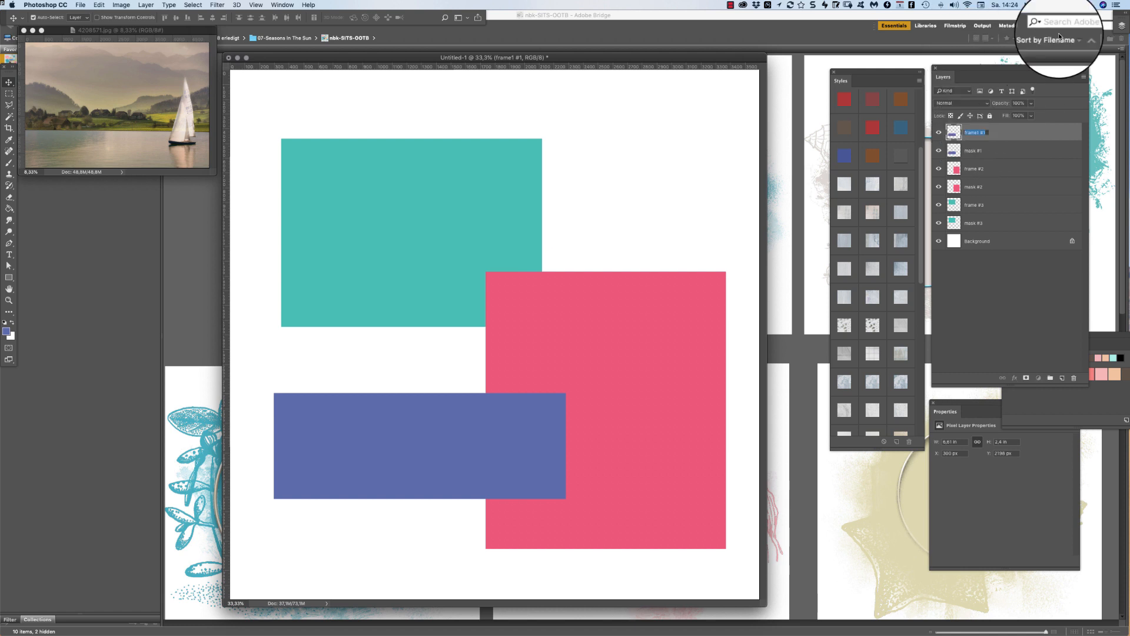
click(975, 132)
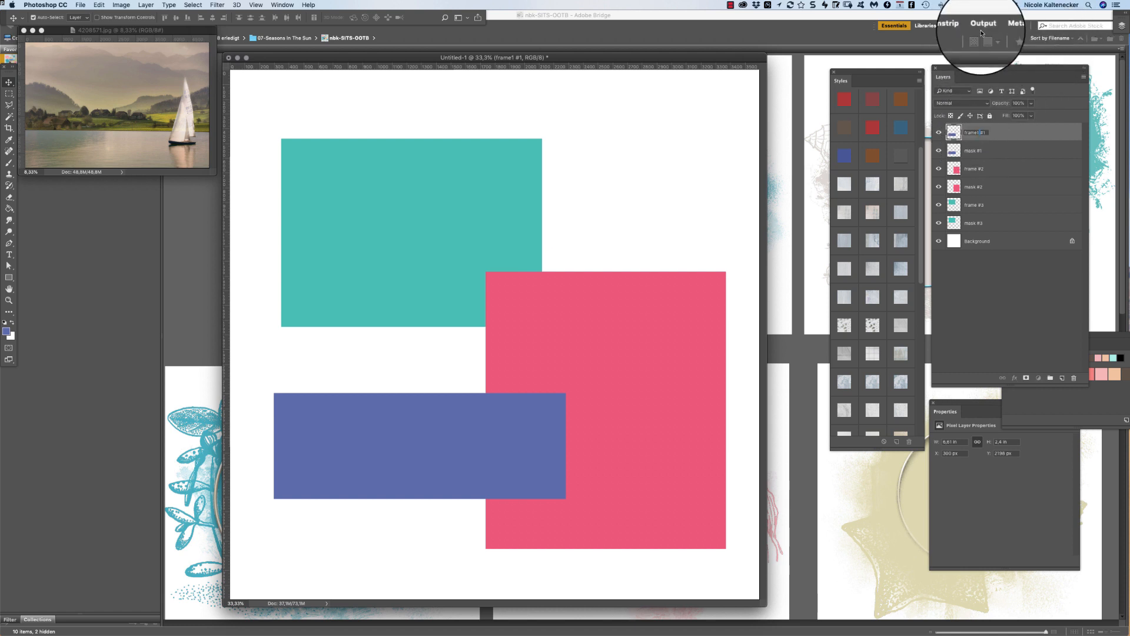
key(Delete)
key(Return)
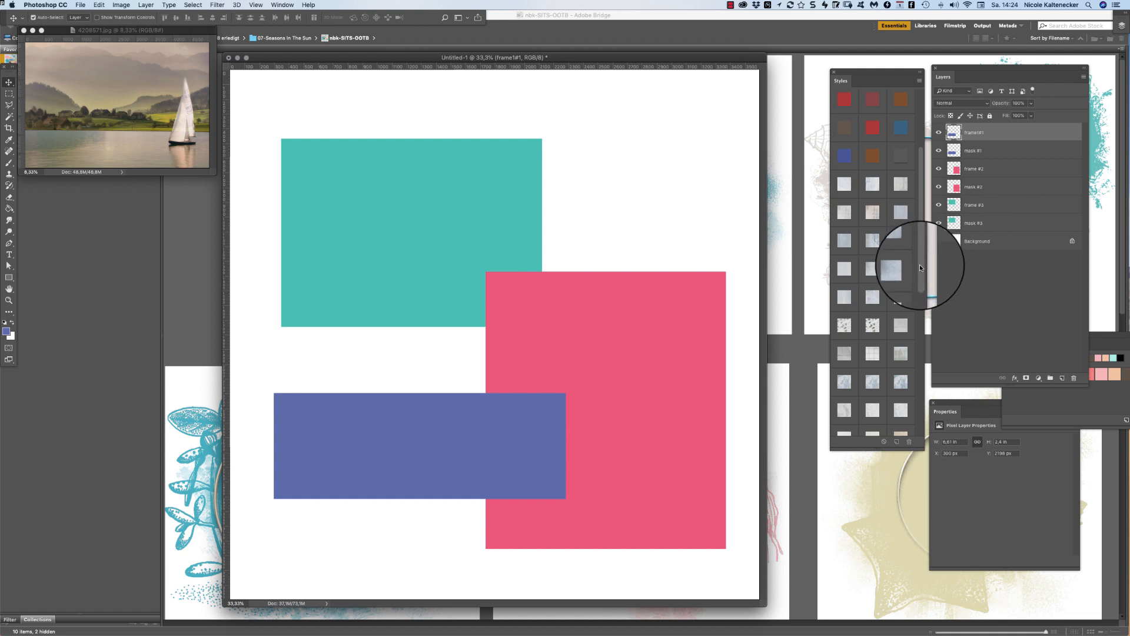
Apply the last white frame style in the style collection to the frame1#1 layer and slightly enlarge the document window
drag(919, 265, 921, 434)
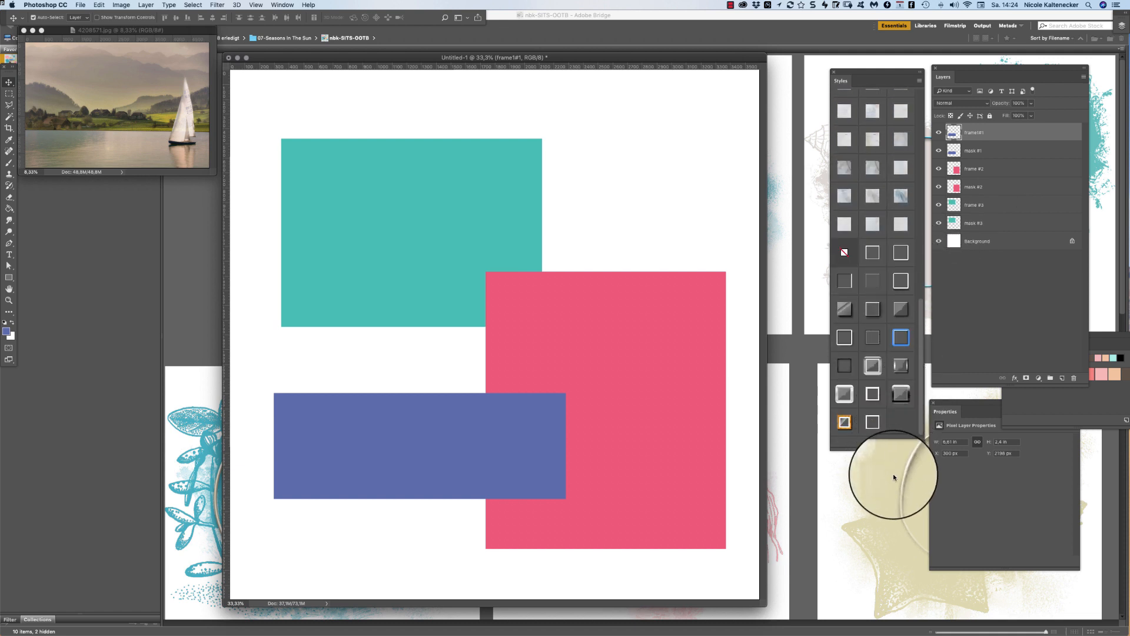
click(873, 421)
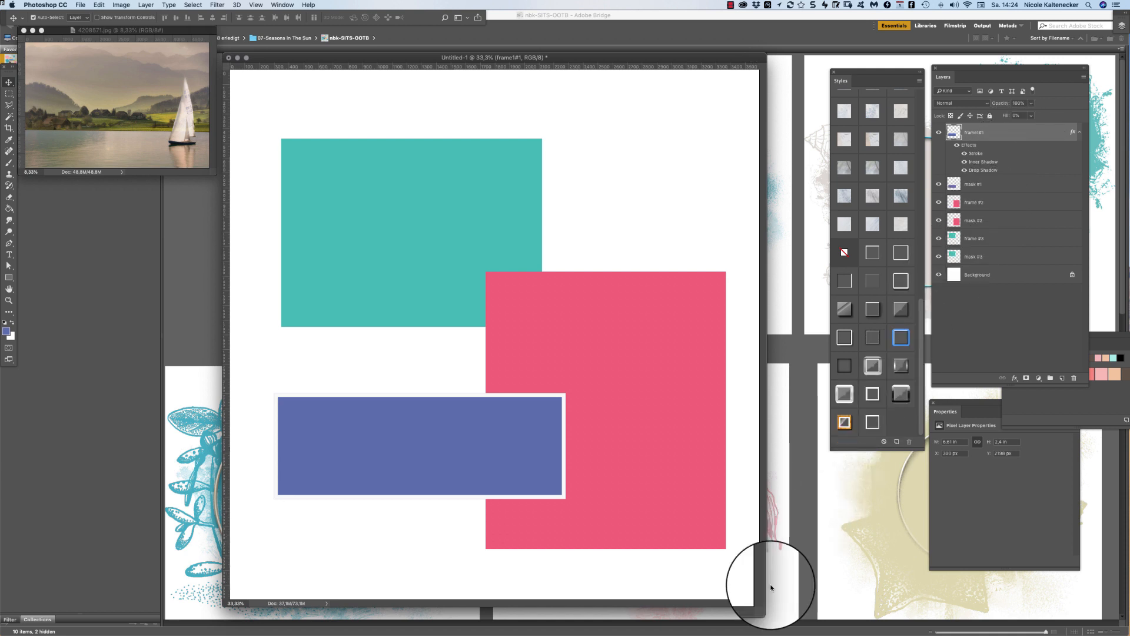
drag(764, 604, 779, 615)
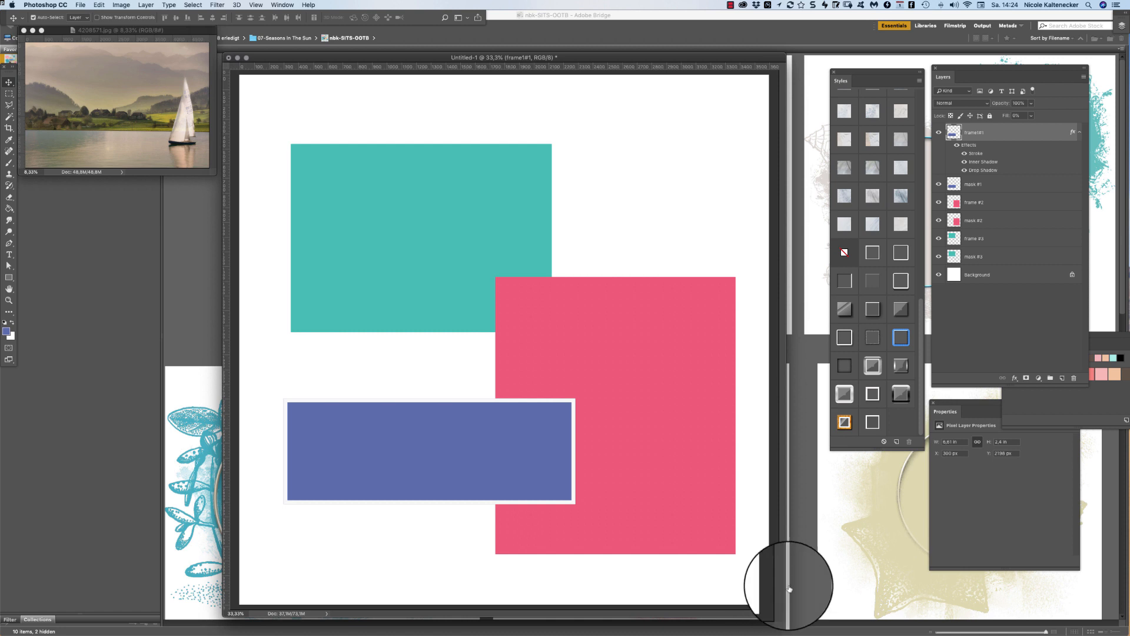
Inspect the fill opacity in the blending options of the frame1#1 layer's style
double_click(973, 147)
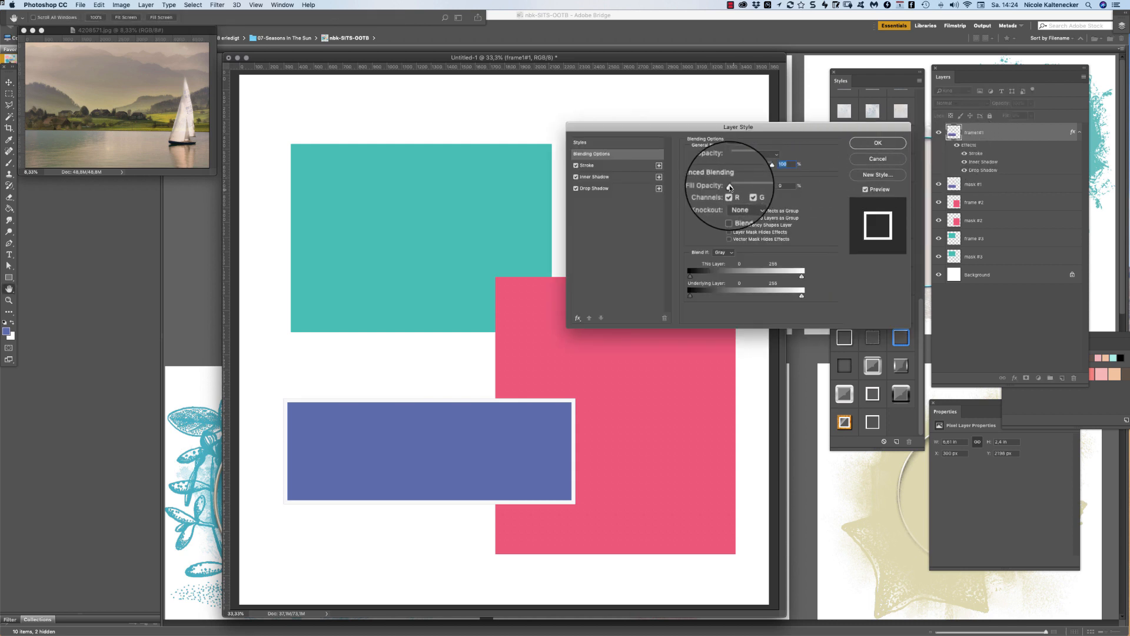
drag(788, 186, 765, 183)
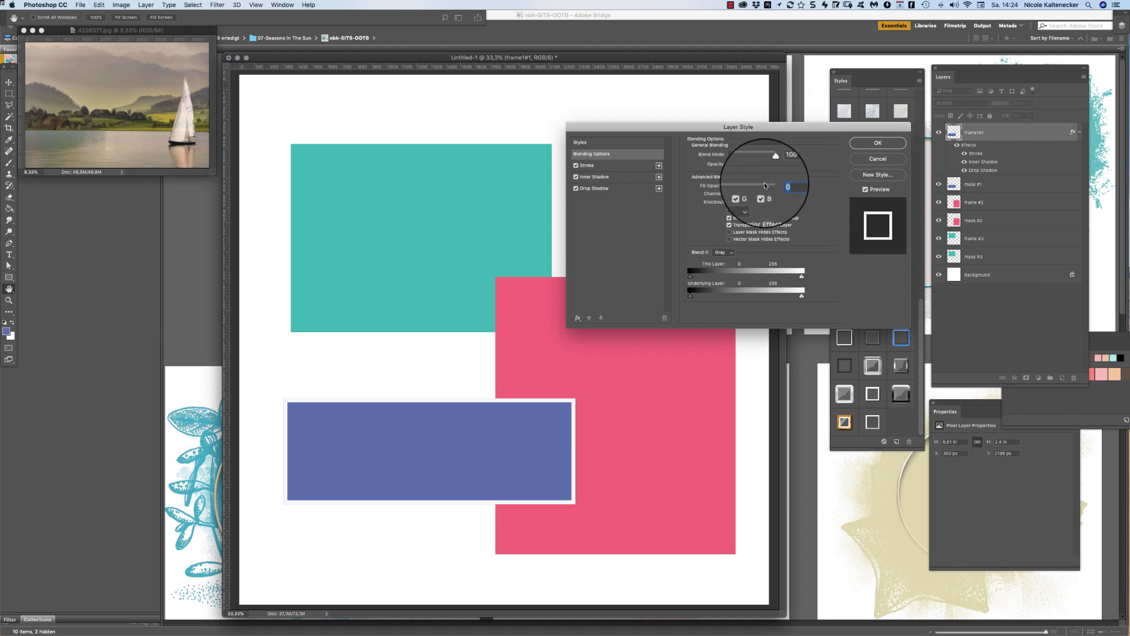
click(875, 144)
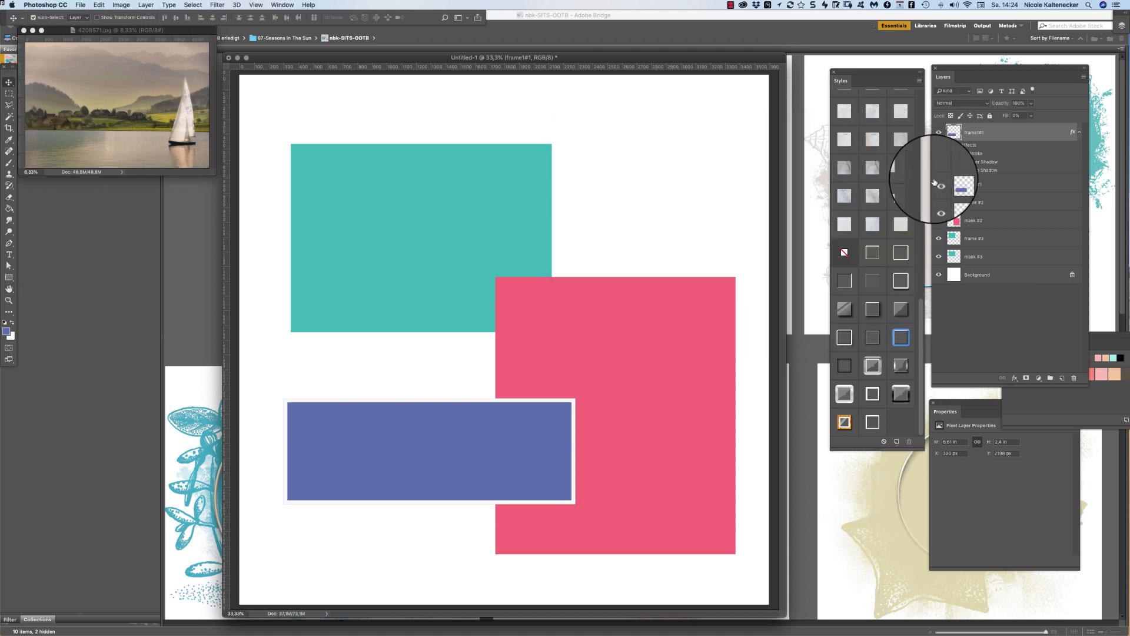
Hide all layers except frame1#1, try its fill opacity at 100%, restore it to 0% and show the hidden layers again
drag(939, 184, 940, 279)
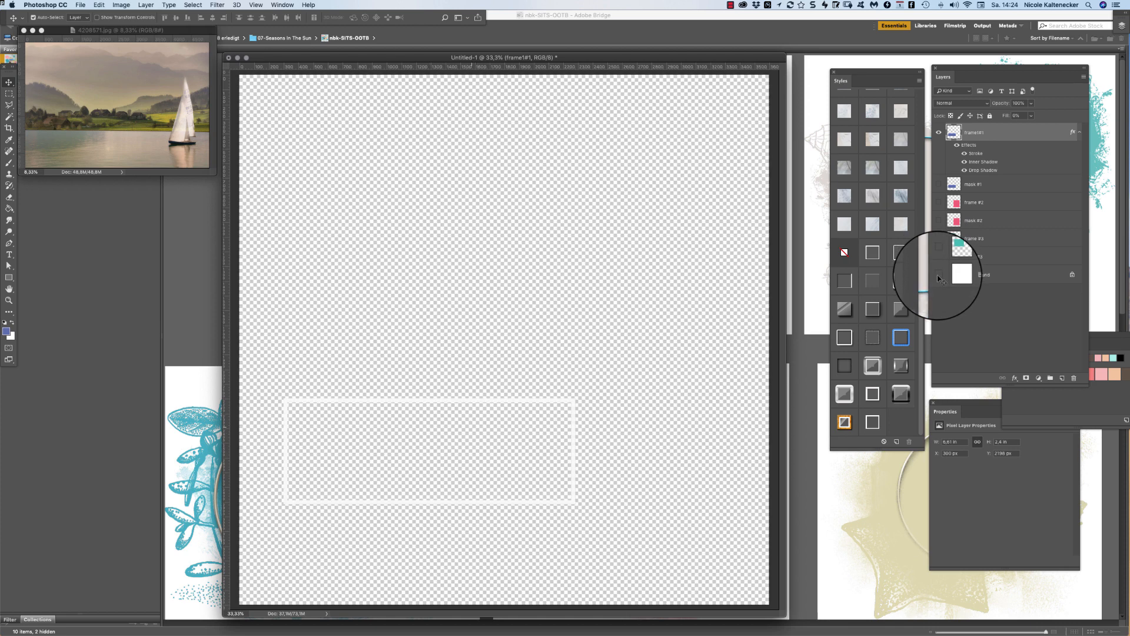
double_click(970, 145)
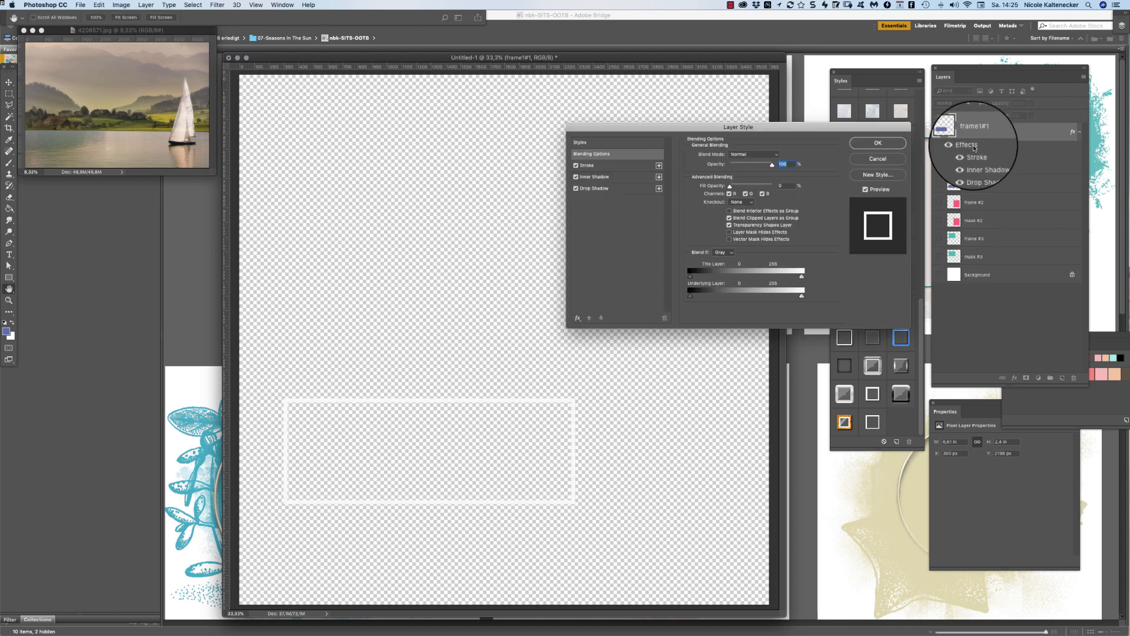
drag(731, 186, 779, 191)
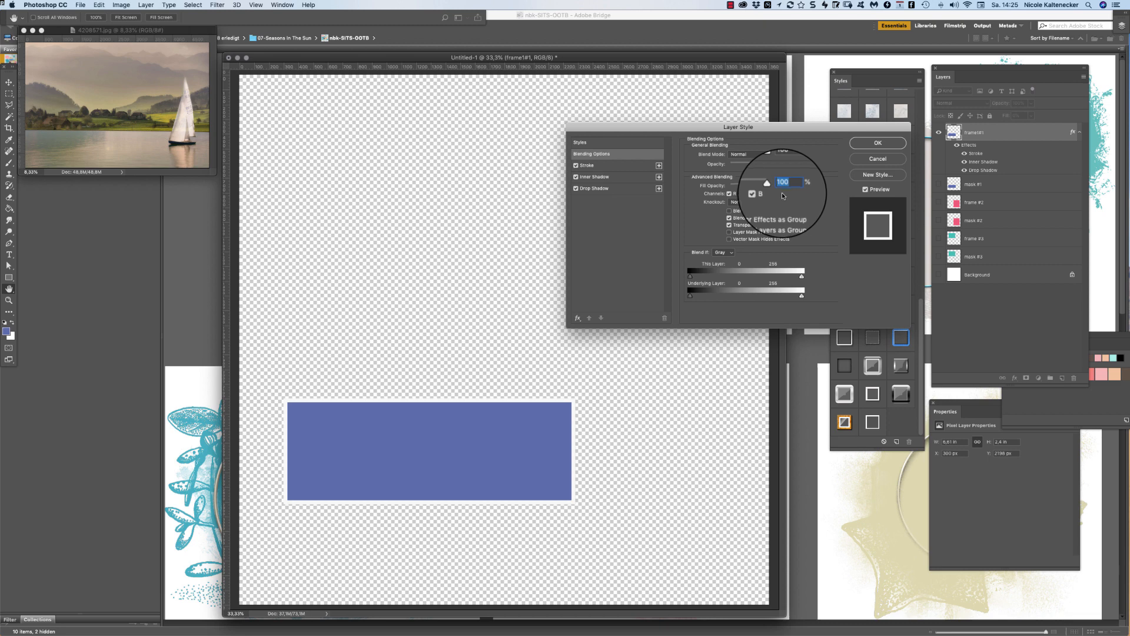
drag(769, 186, 670, 188)
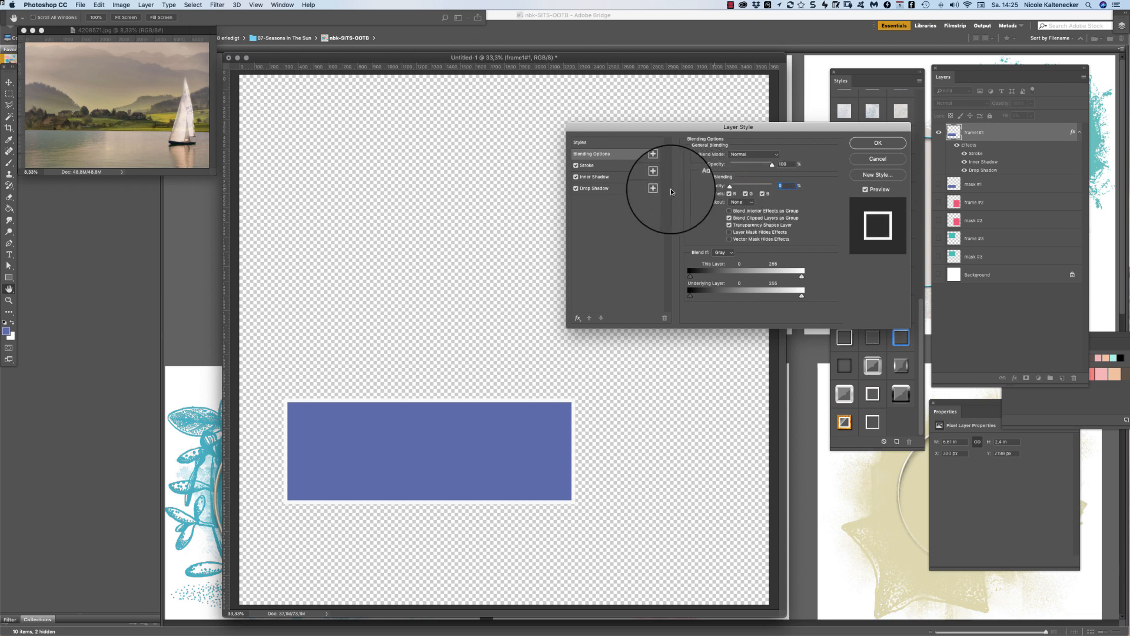
click(876, 143)
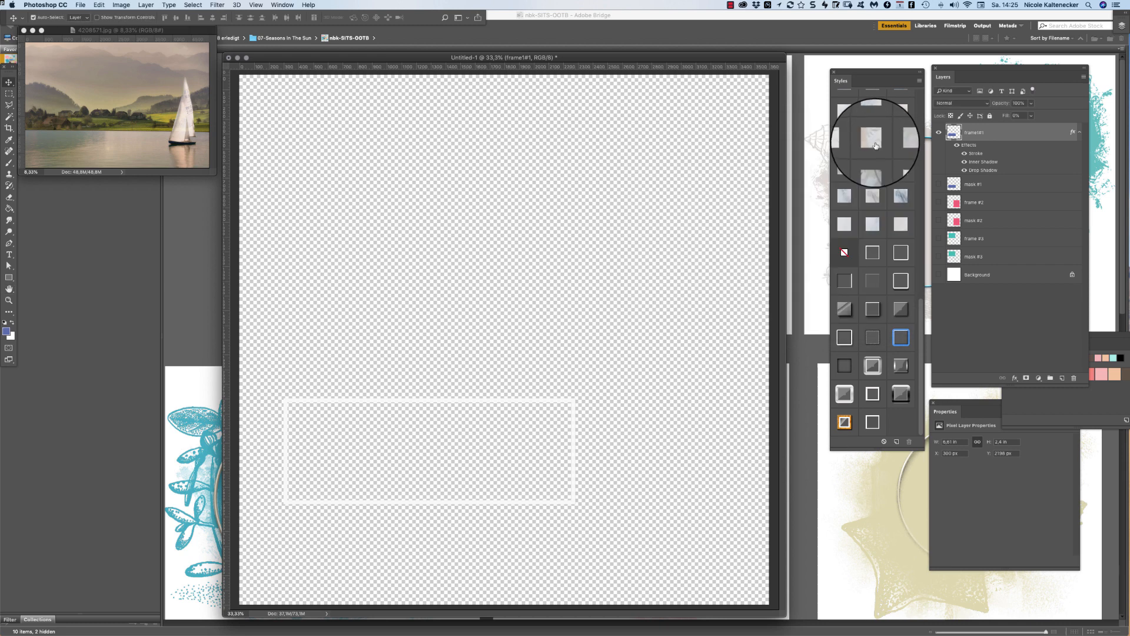
drag(940, 183, 939, 275)
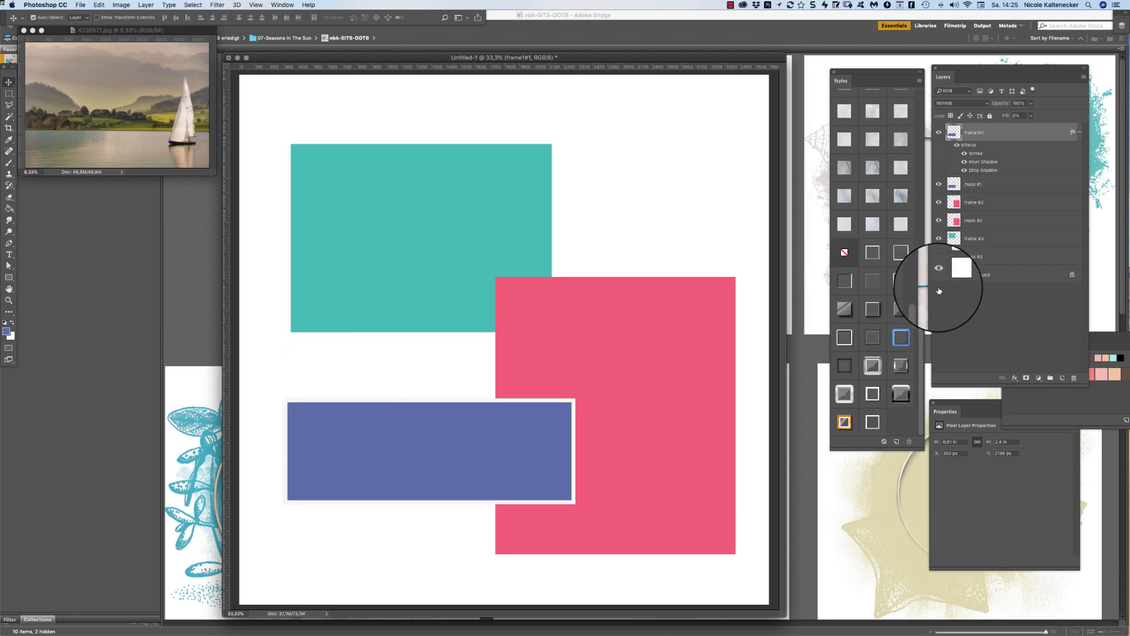
Apply the same white frame style to the frame #2 and frame #3 layers
click(993, 202)
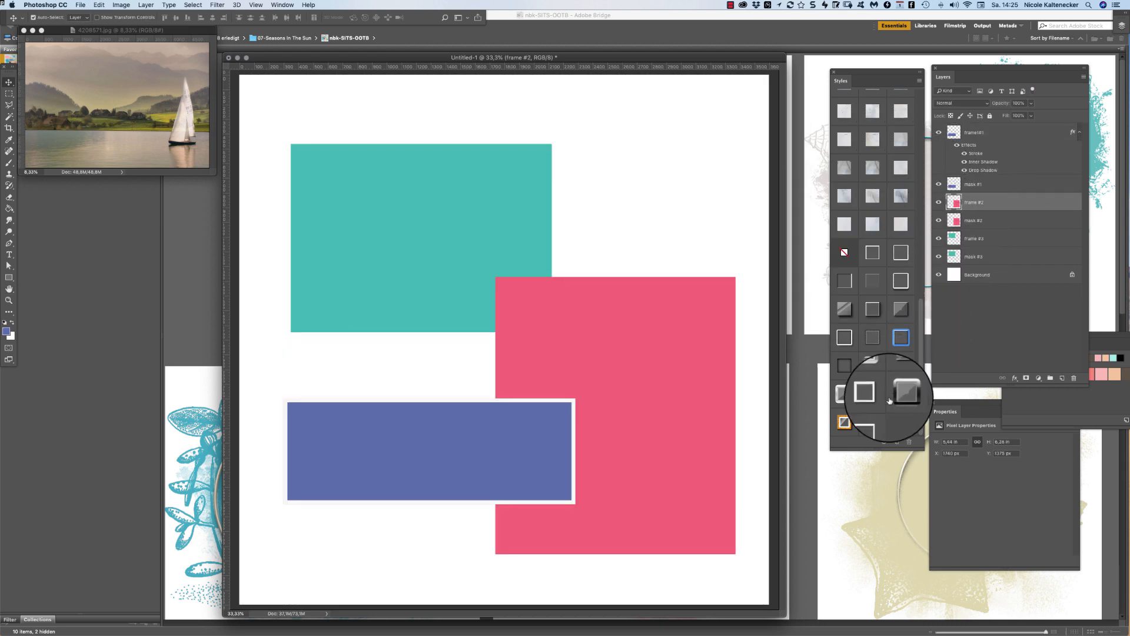
click(873, 423)
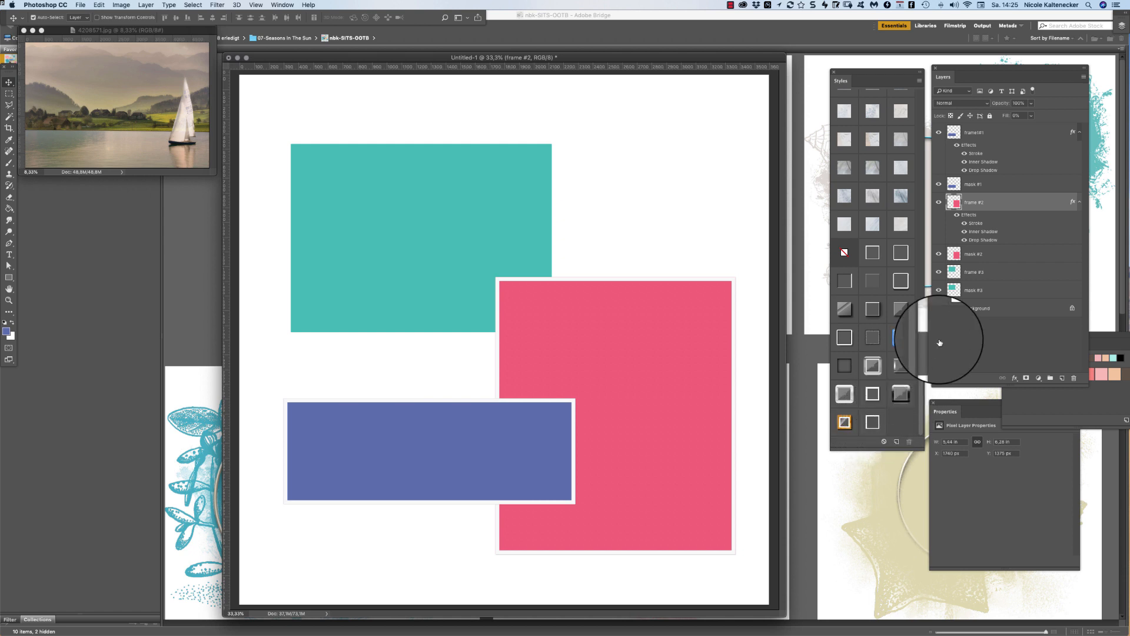
click(989, 273)
click(873, 422)
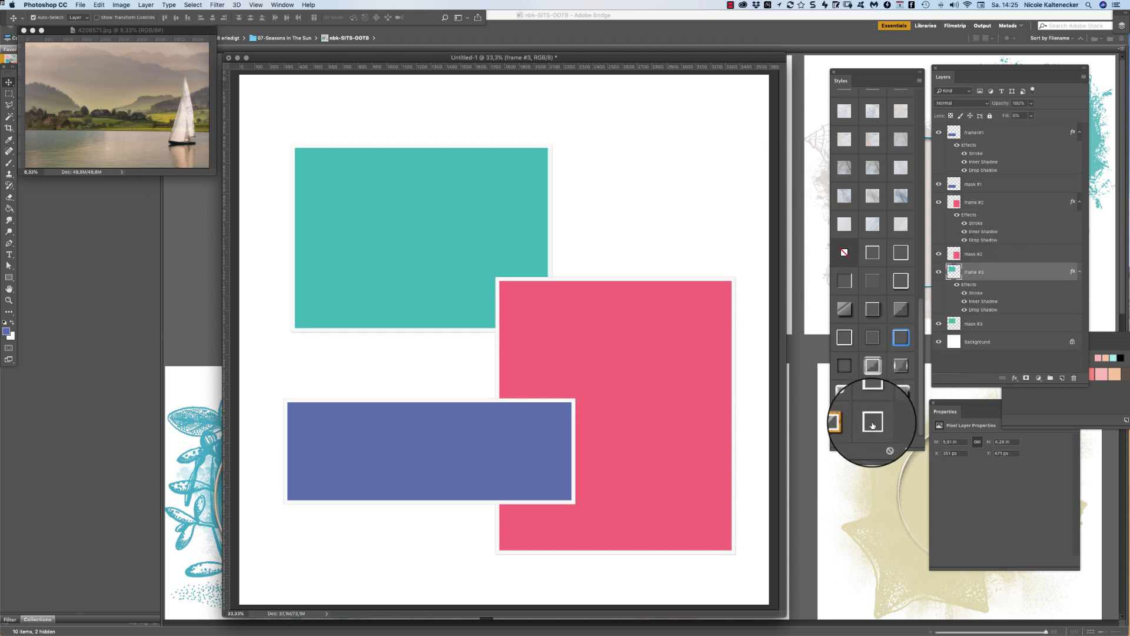
Rasterize the layer styles of the three frame layers together and deselect all layers
super+click(978, 202)
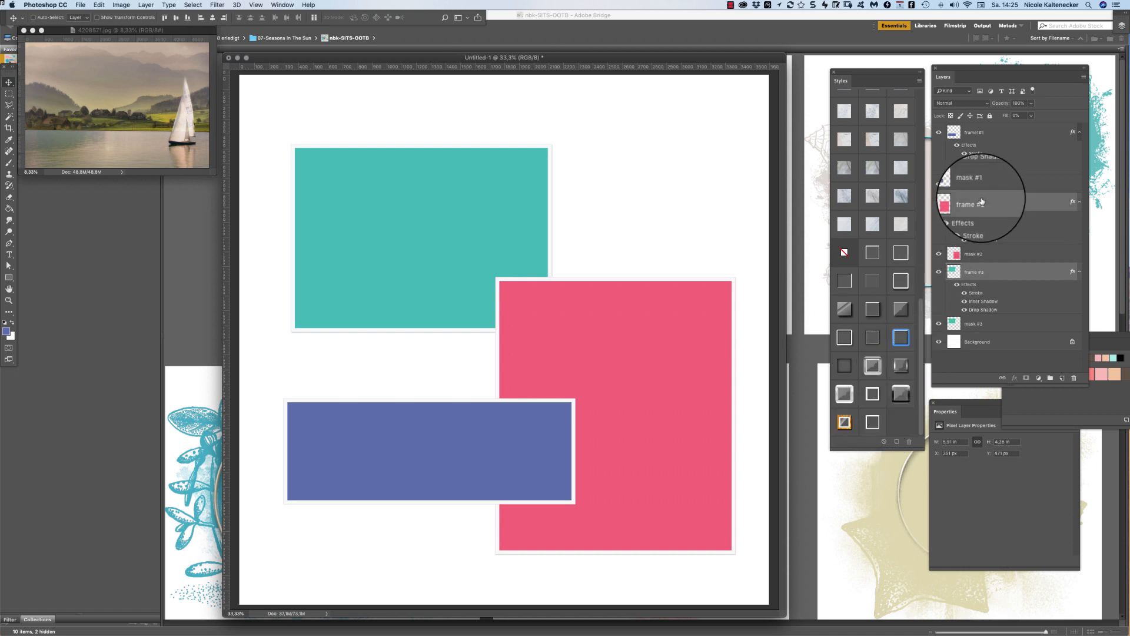
right_click(1021, 139)
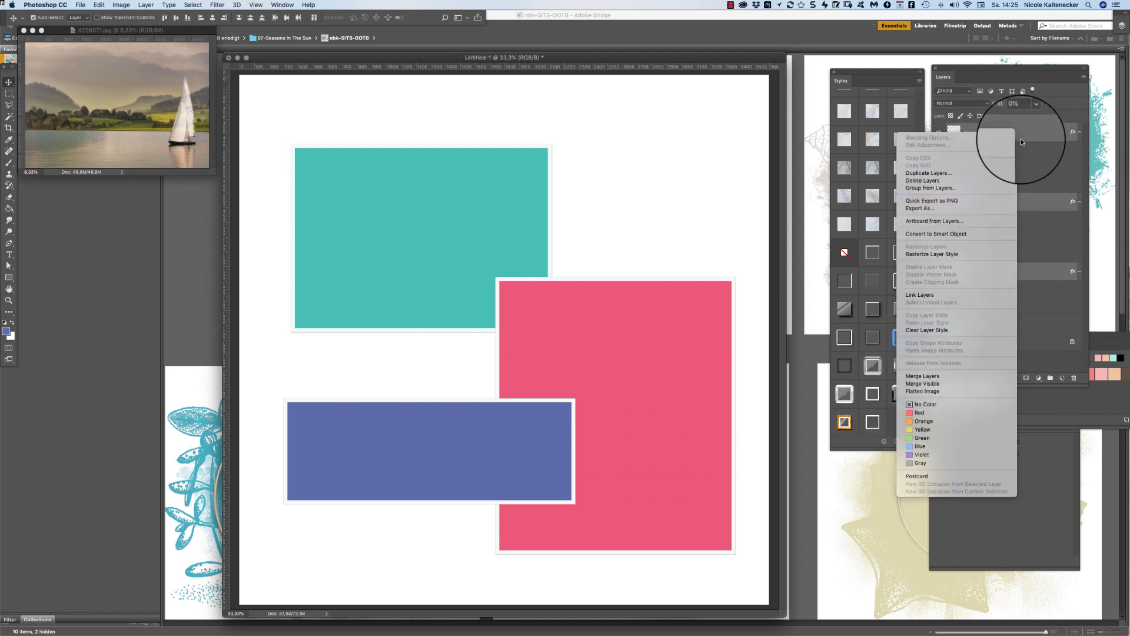
click(962, 254)
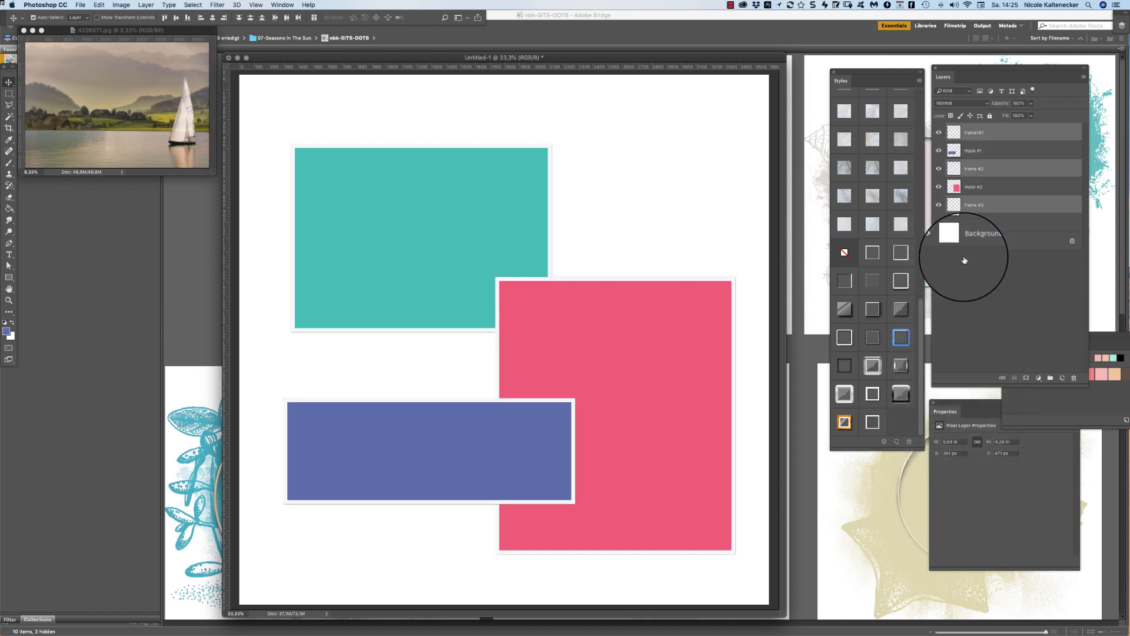
click(955, 320)
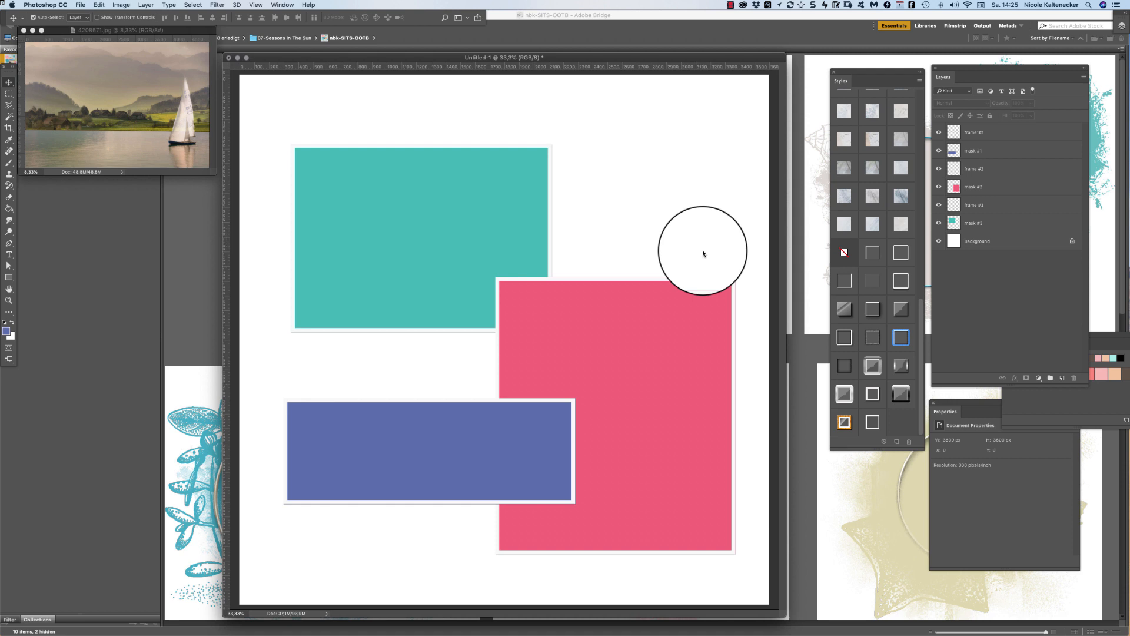
Group the frame #3 and mask #3 layers into a new group named "mask3"
click(78, 18)
click(78, 17)
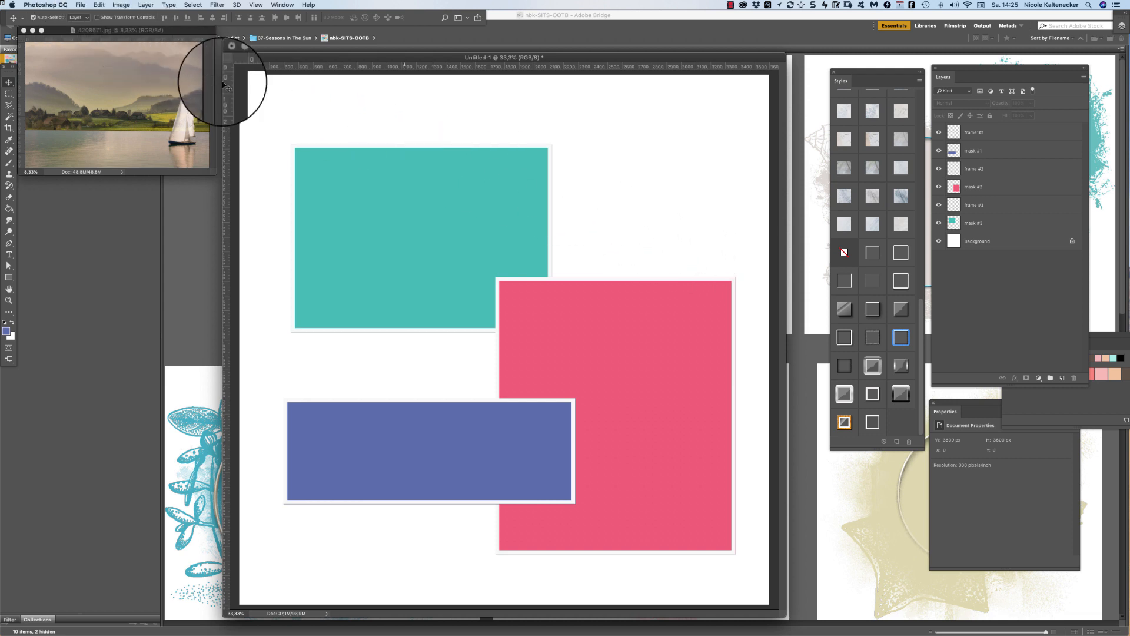
drag(268, 100, 336, 193)
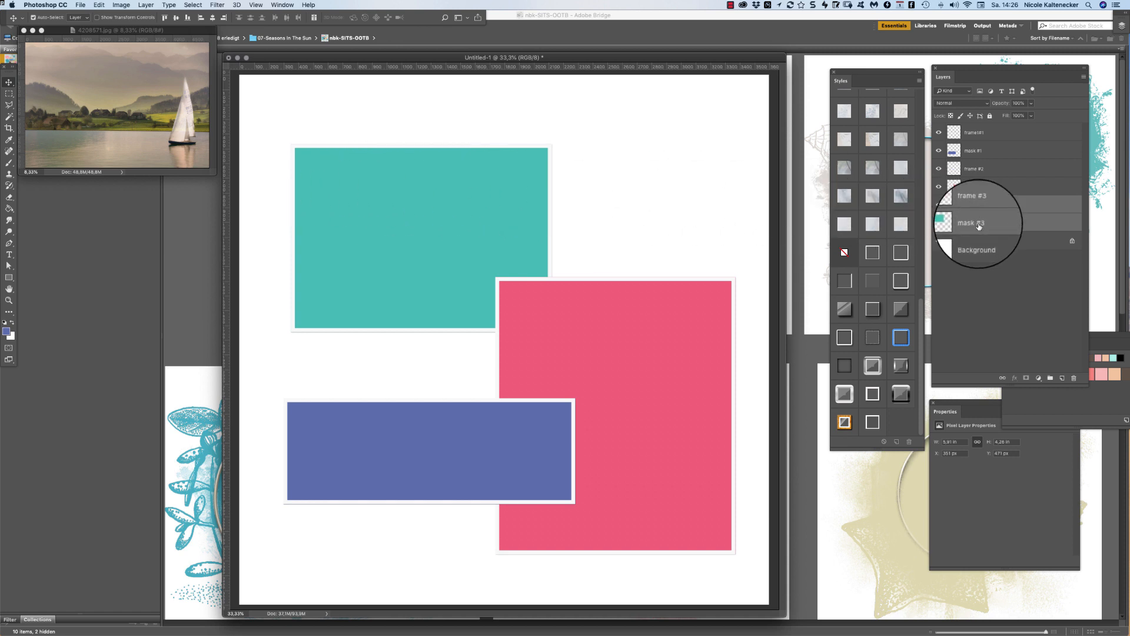
click(1084, 76)
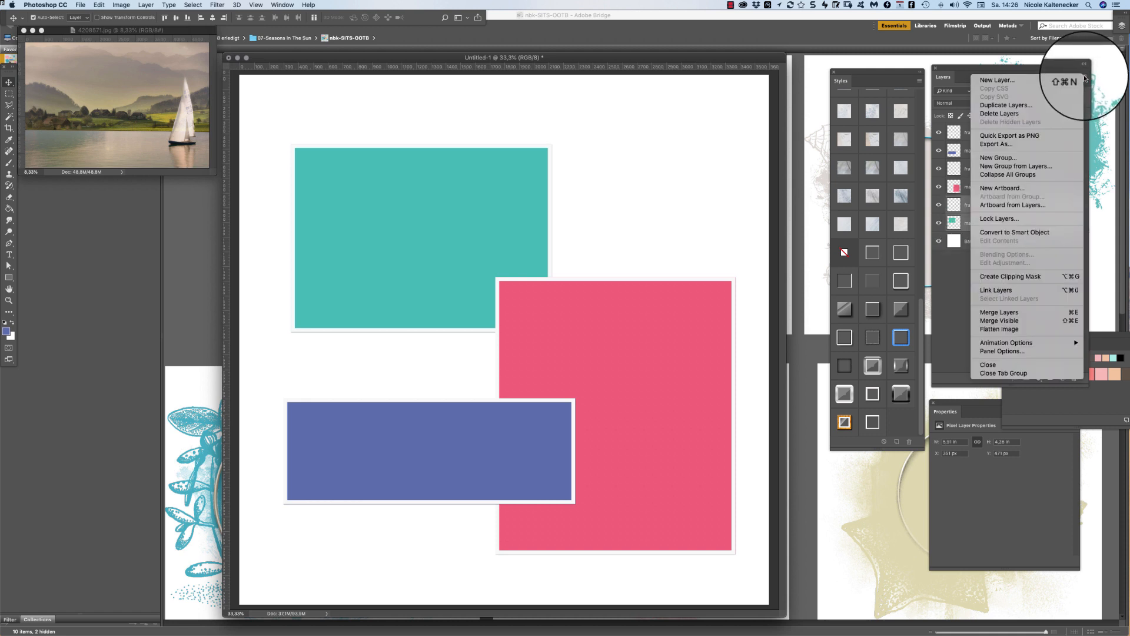
click(1027, 166)
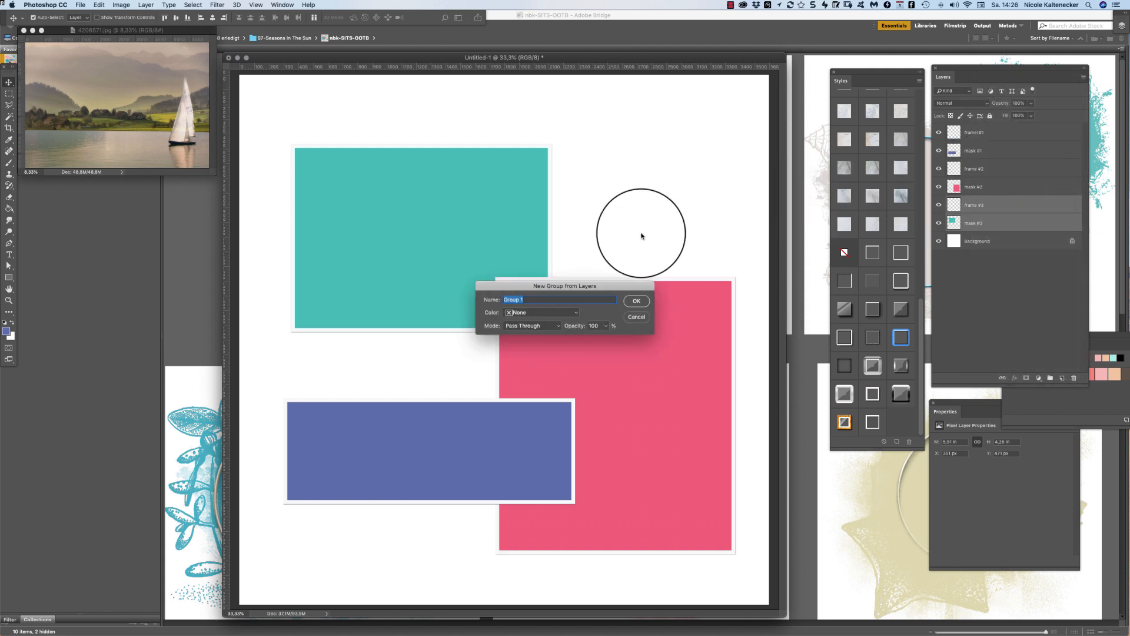
text(ma)
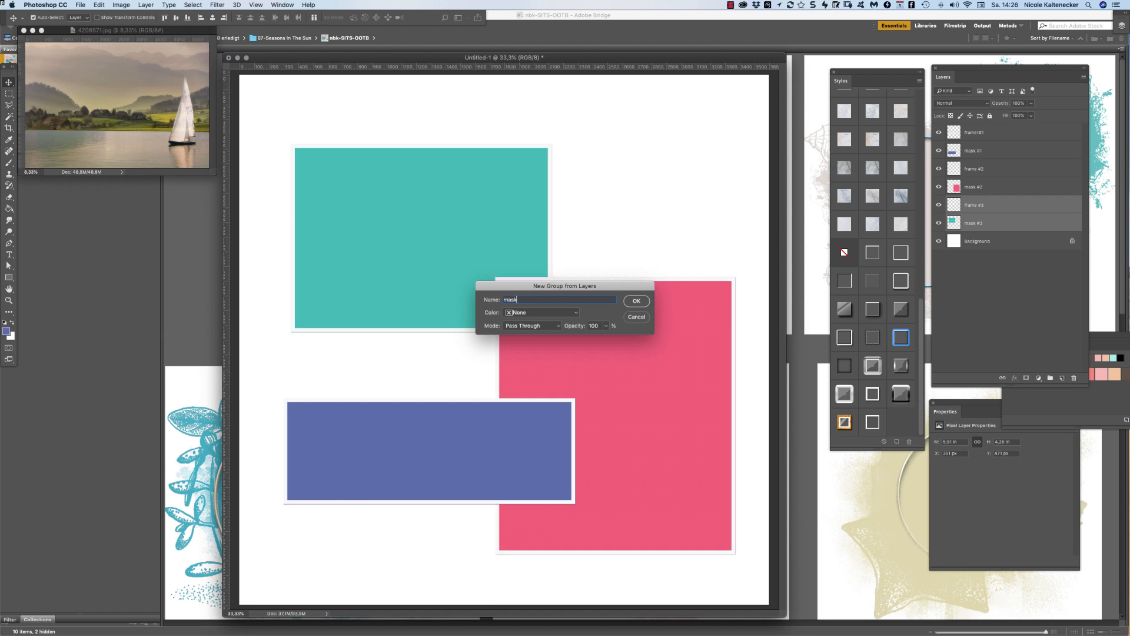
text(sk3)
key(Return)
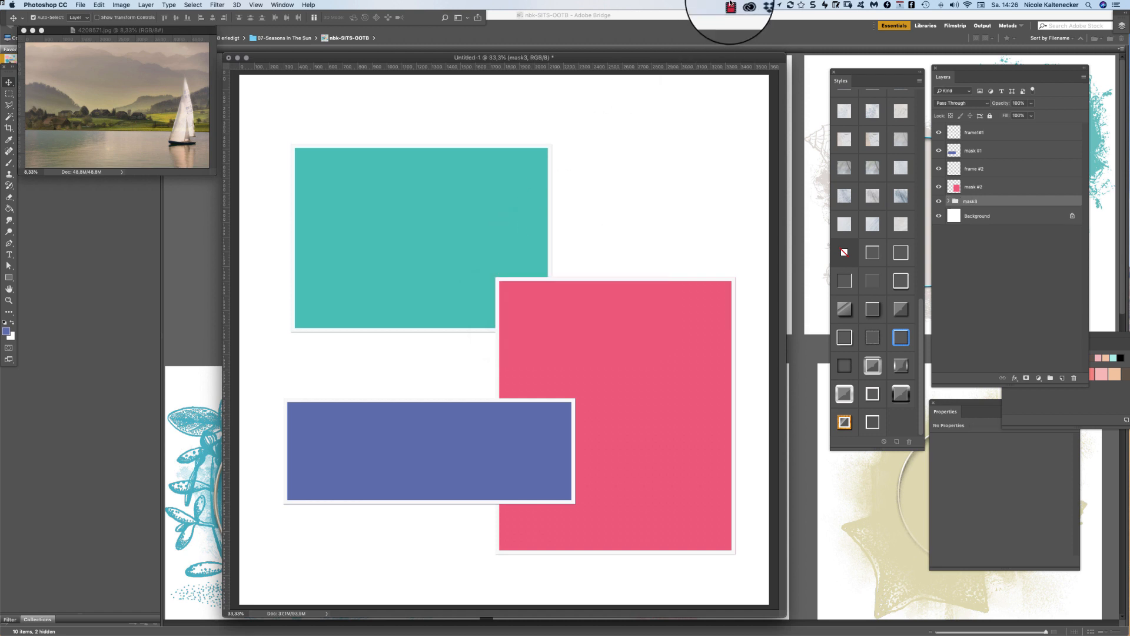
Group the frame #2 and mask #2 layers into a new group named "mask2"
click(988, 182)
shift+click(991, 167)
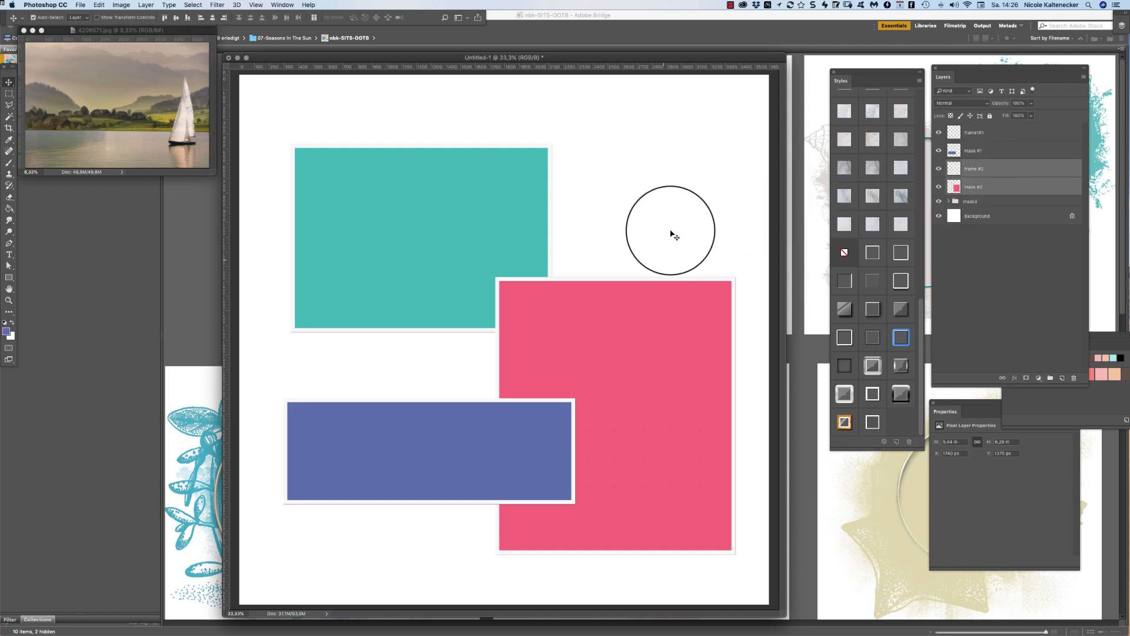
drag(671, 230, 695, 328)
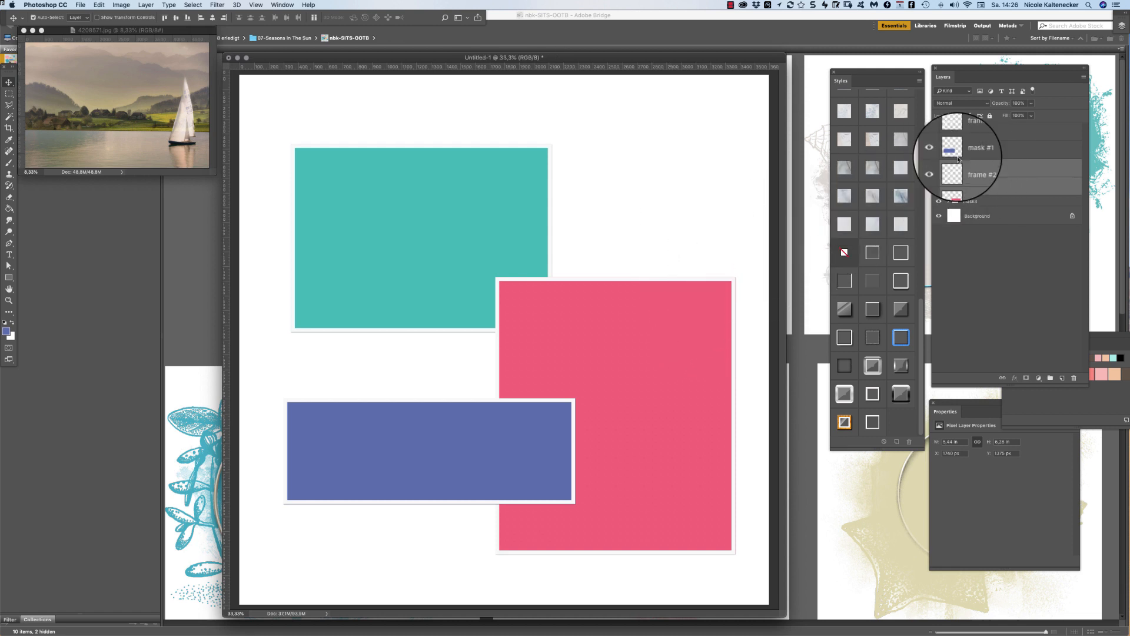
click(1082, 78)
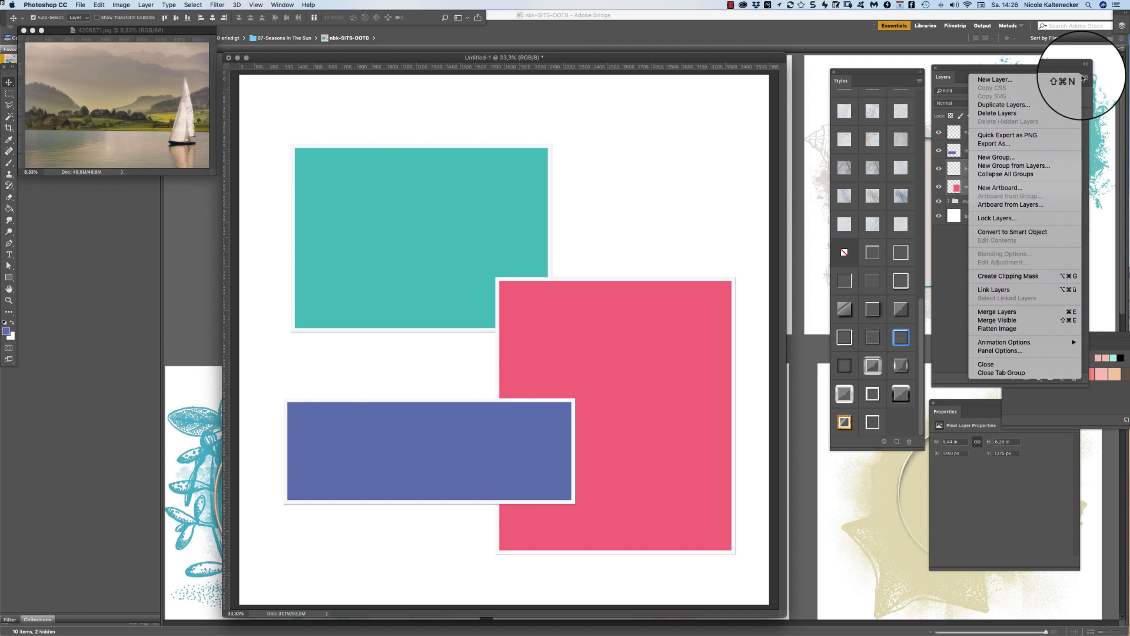
click(1034, 165)
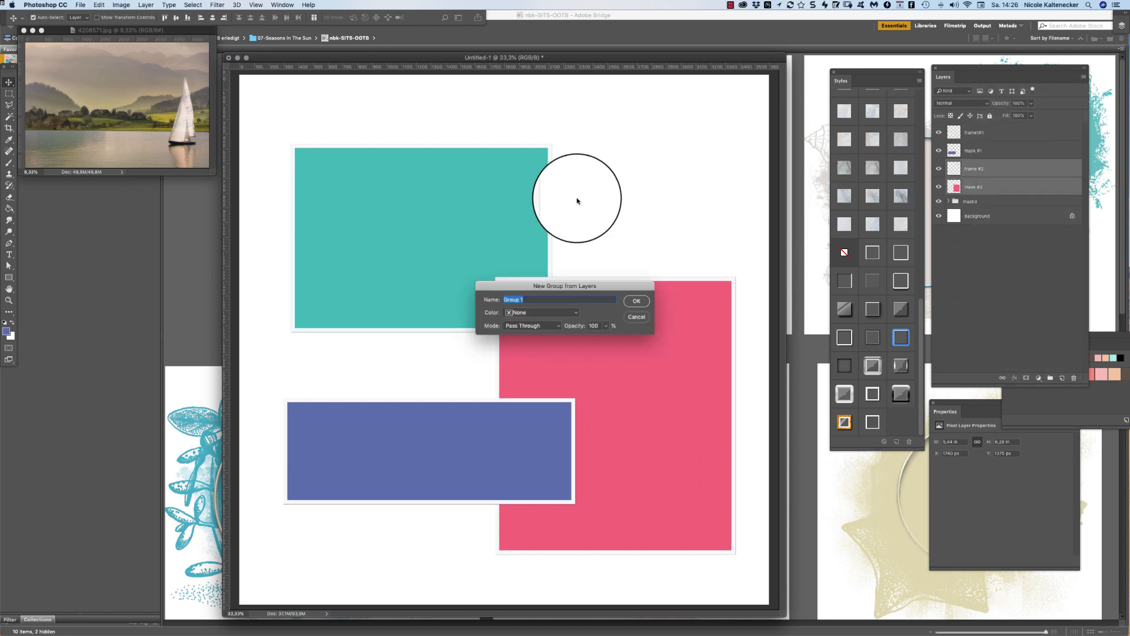
text(ma)
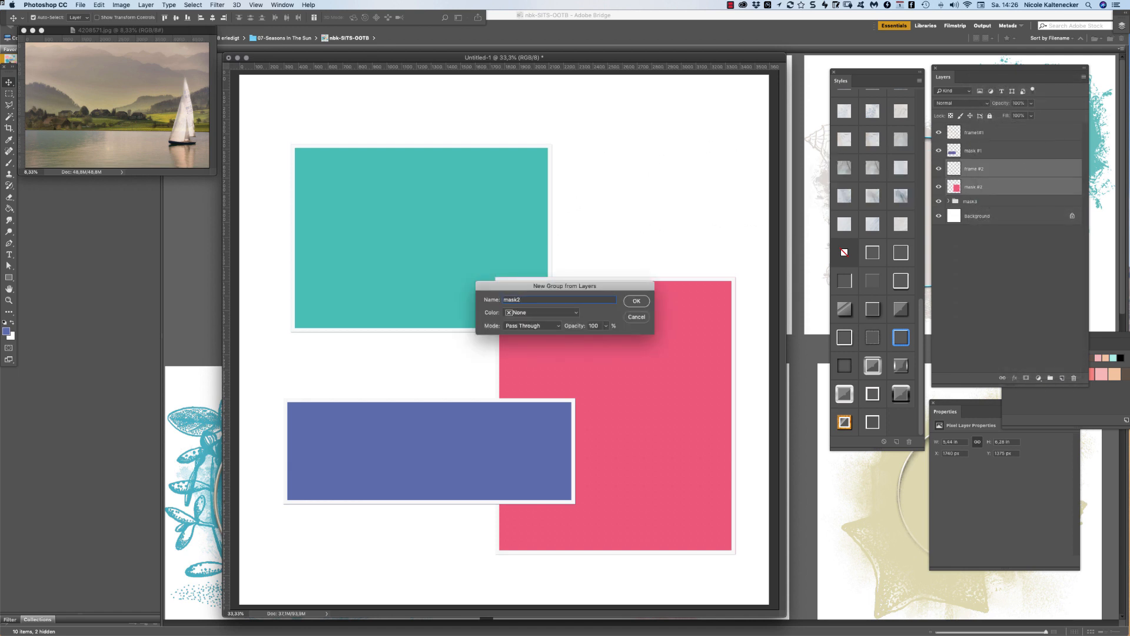
text(sk2)
key(Return)
Group the frame1#1 and mask #1 layers into a new group named "mask1"
click(1000, 133)
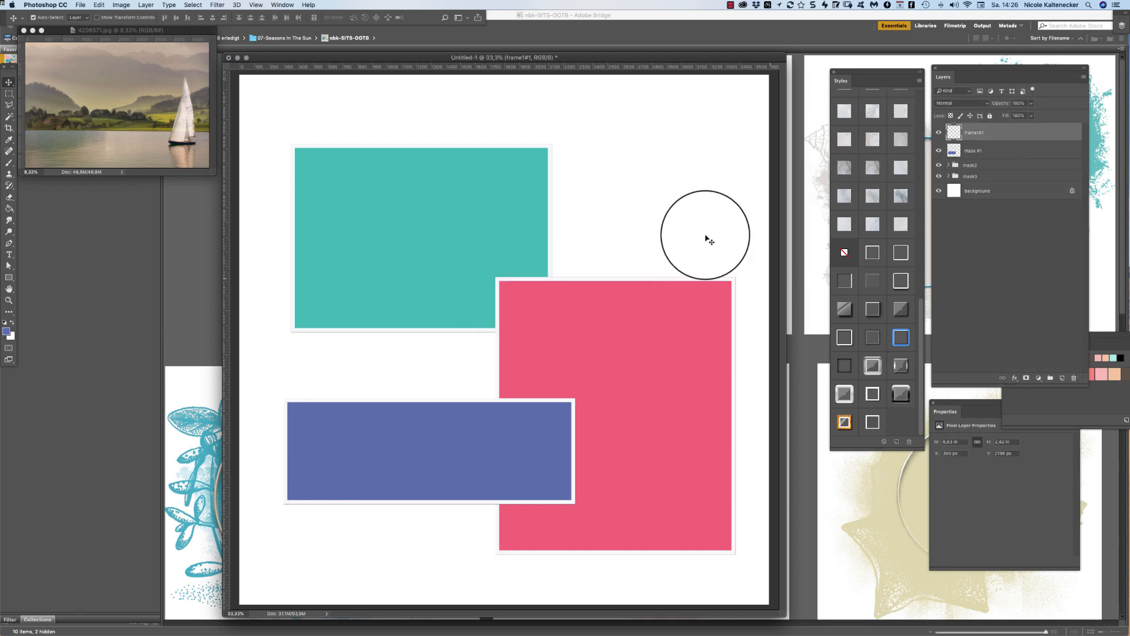
shift+click(375, 438)
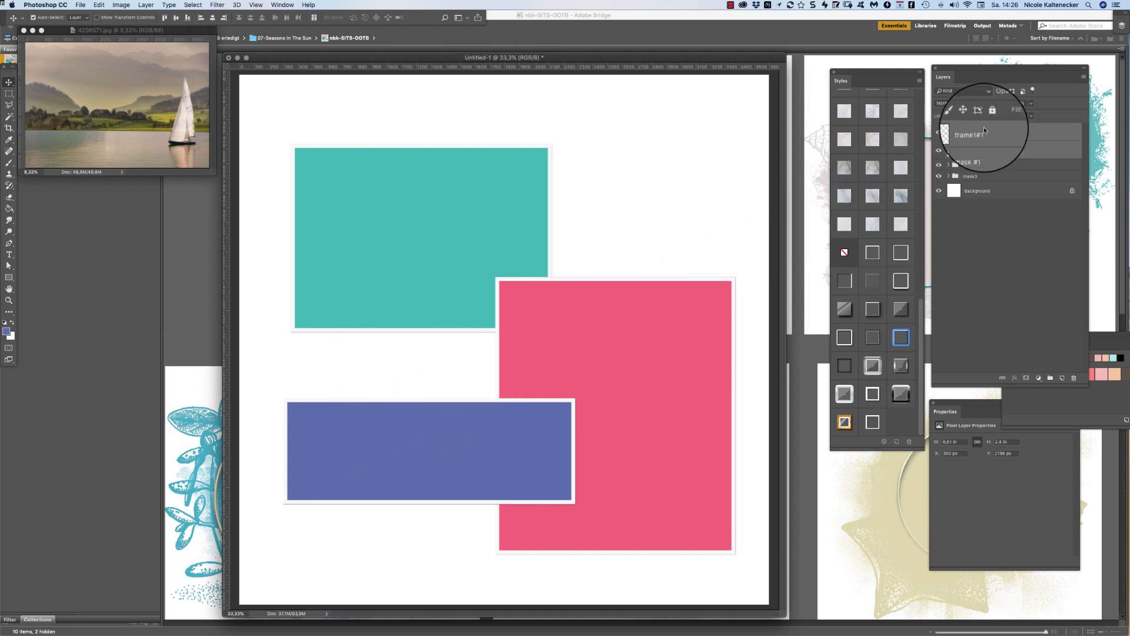
click(1083, 77)
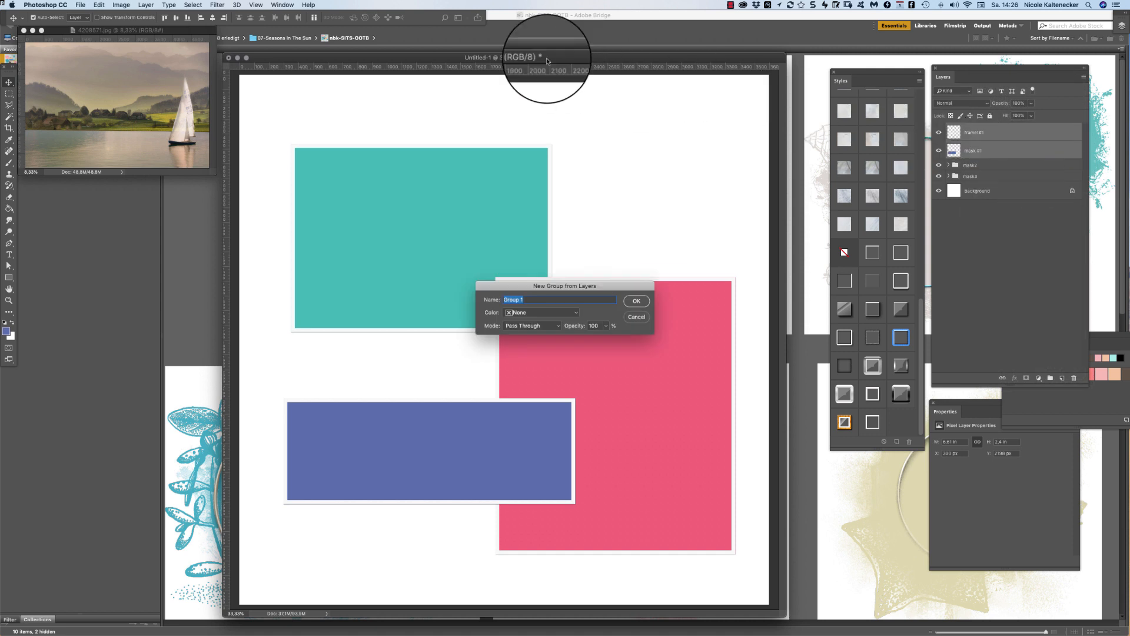
text(mask)
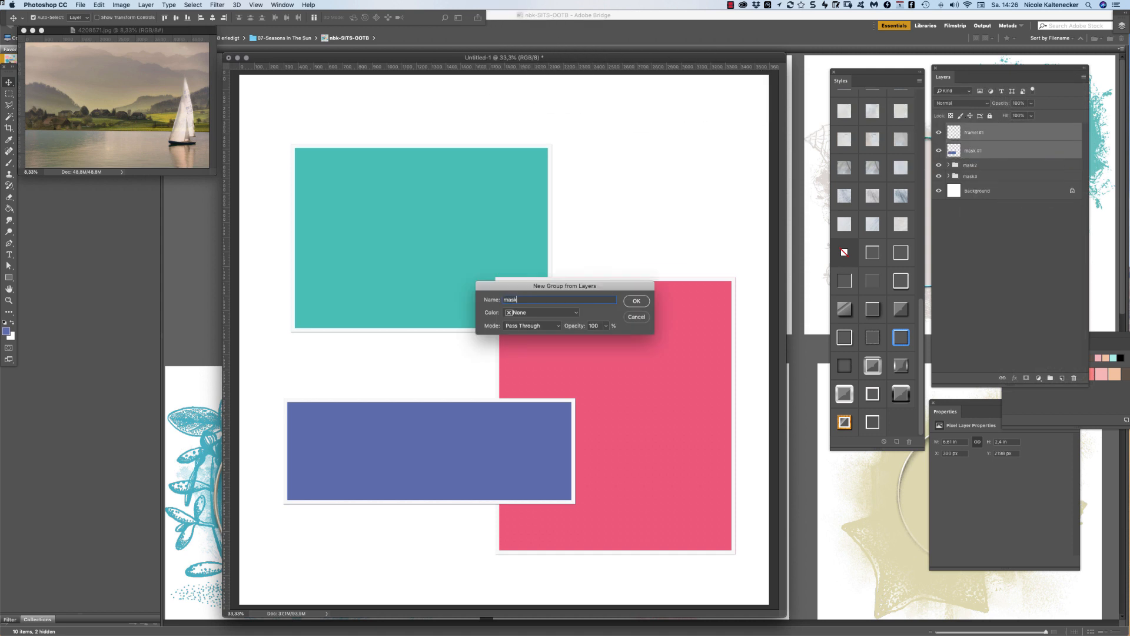
text(1)
key(Return)
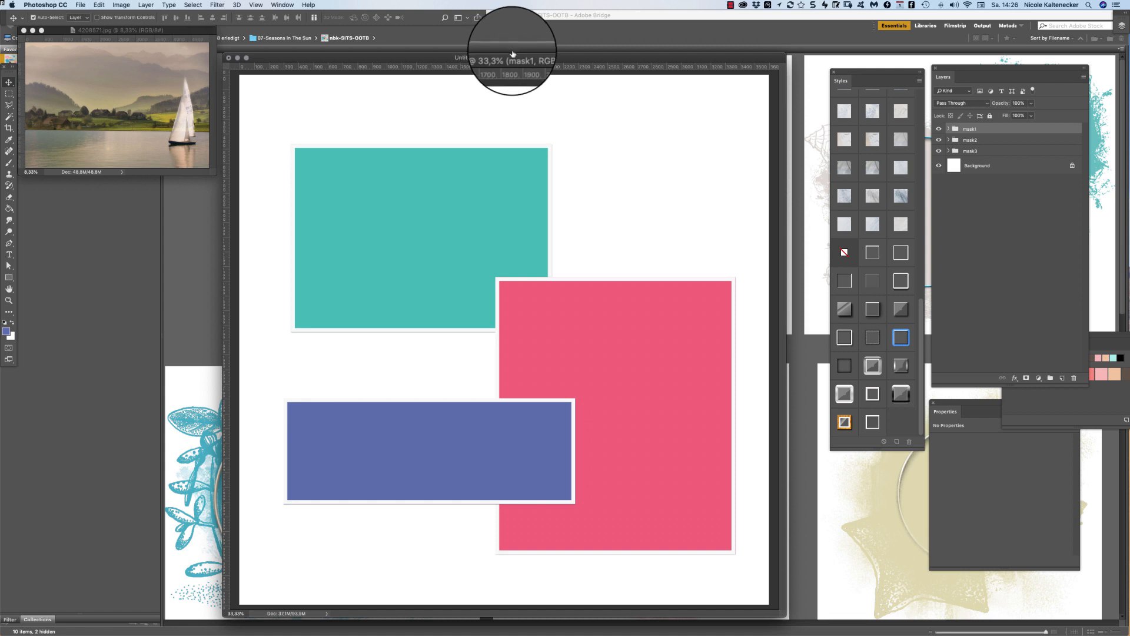
Colour-label the mask1 group red, mask2 orange and mask3 yellow, and leave no layer selected
right_click(1014, 130)
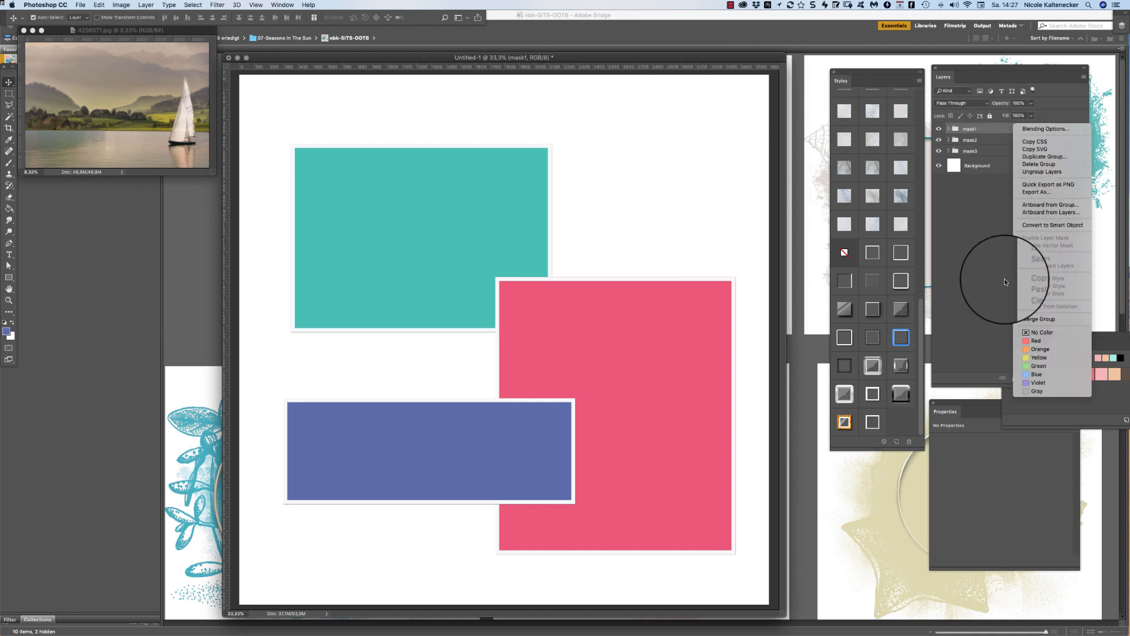
click(1035, 340)
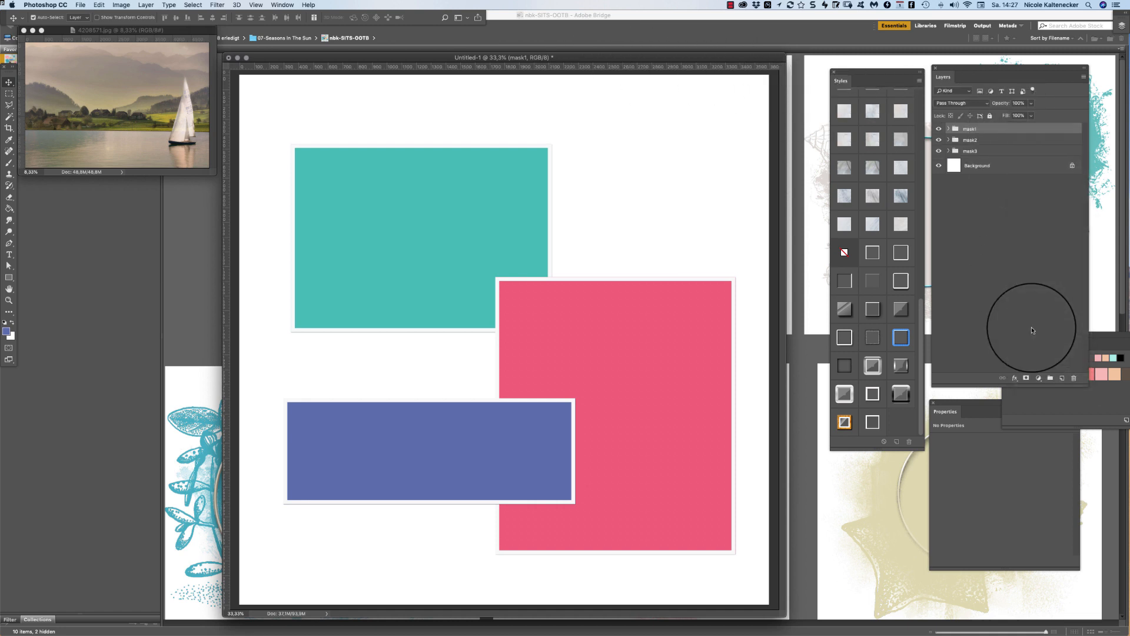
right_click(998, 140)
click(1033, 360)
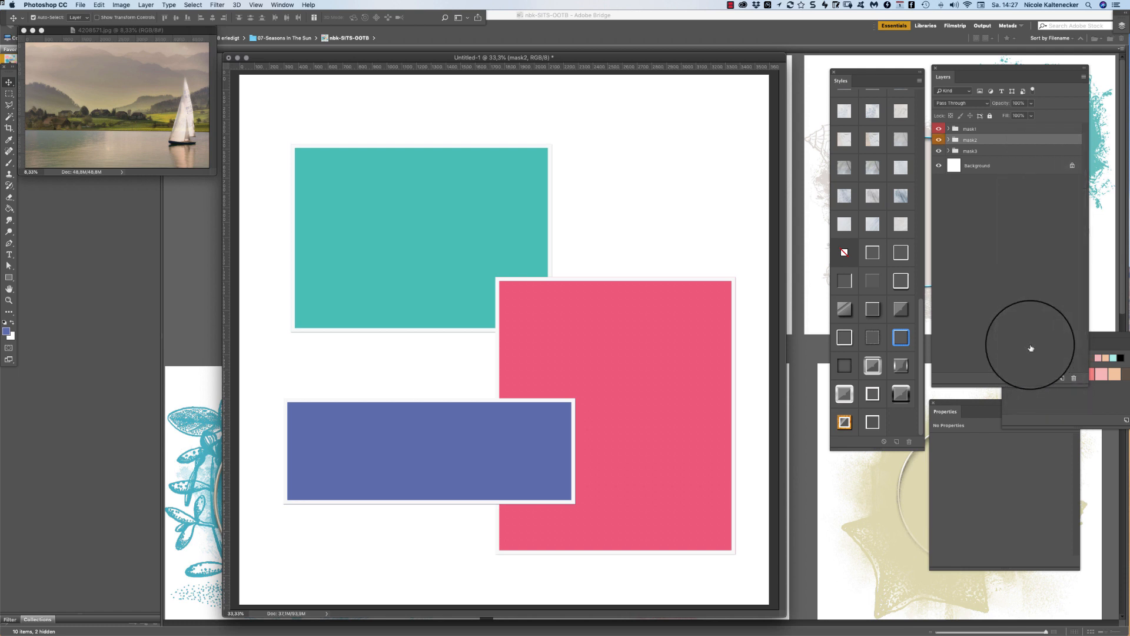
right_click(1010, 152)
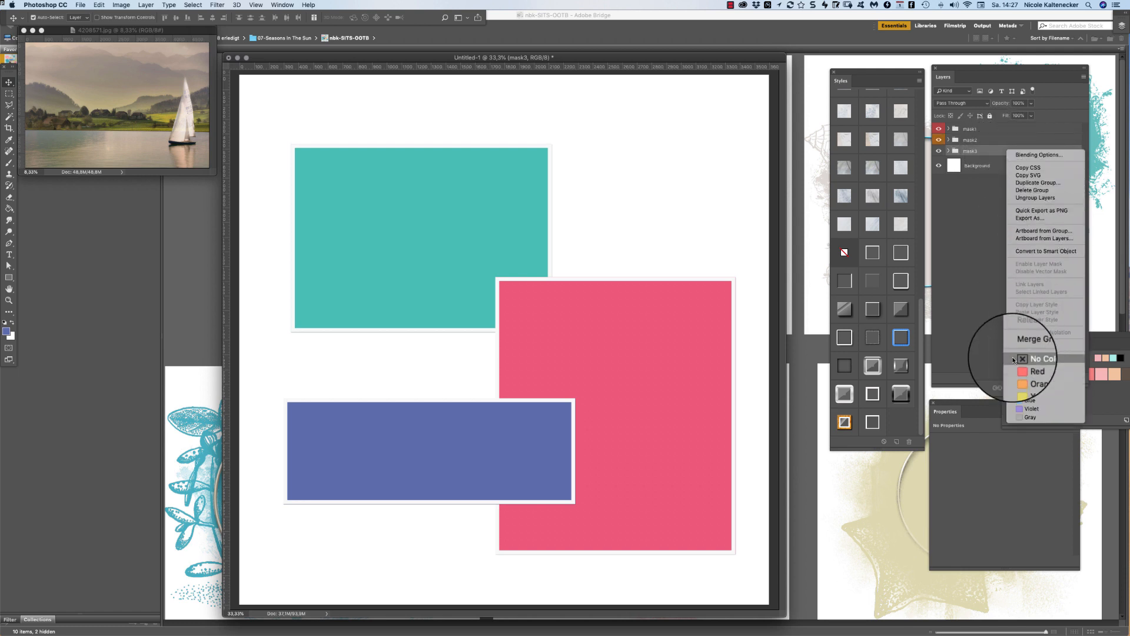
click(1030, 385)
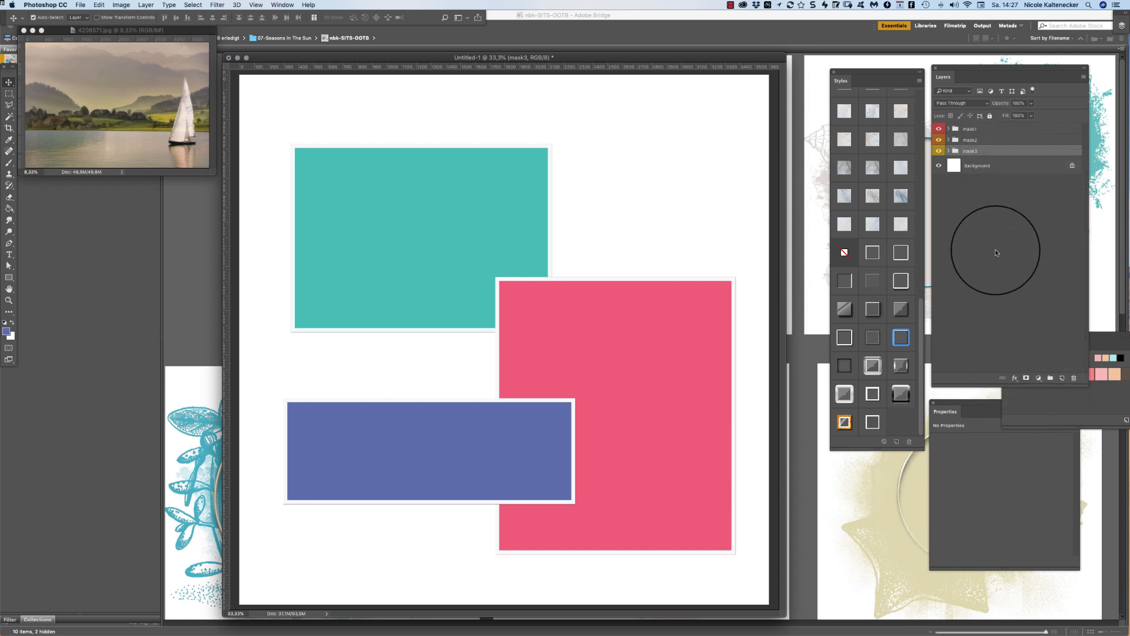
click(1003, 223)
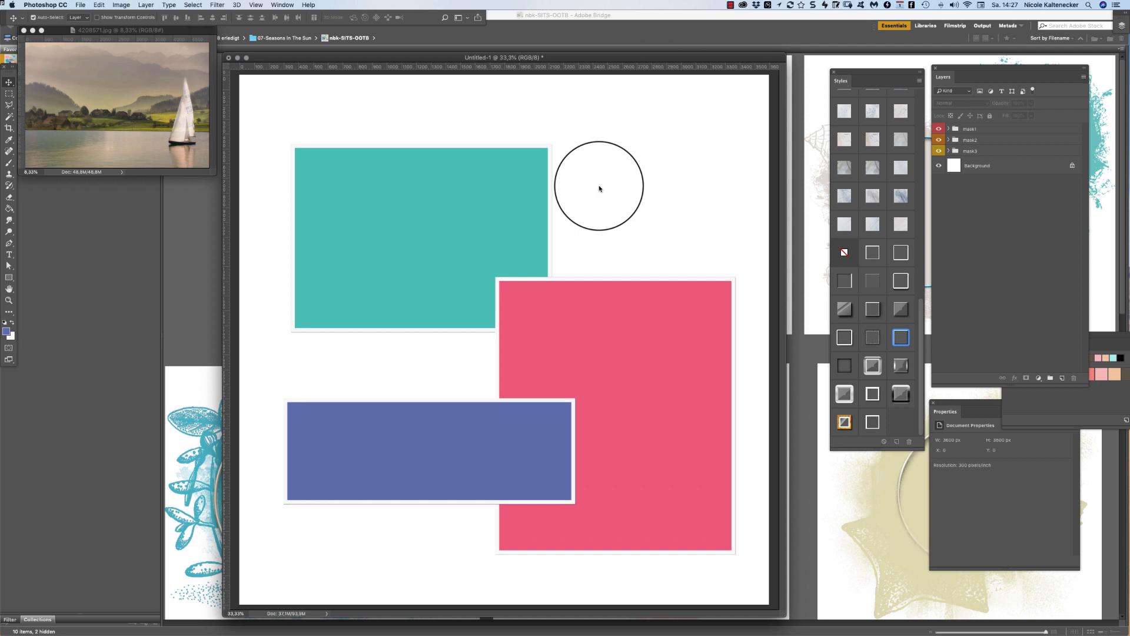
Expand the mask3, mask2 and mask1 groups to show their layers
click(949, 151)
click(948, 135)
click(947, 127)
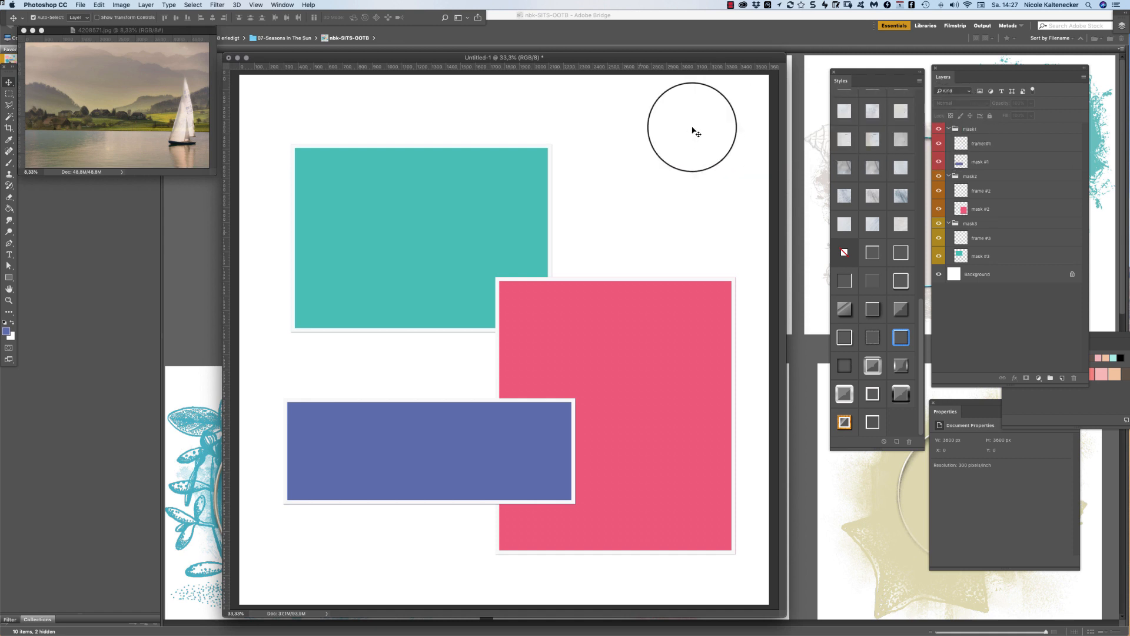
Copy the entire sailboat photo, close its file and paste it directly above the mask #3 layer in the template
drag(139, 125, 583, 546)
key(super+a)
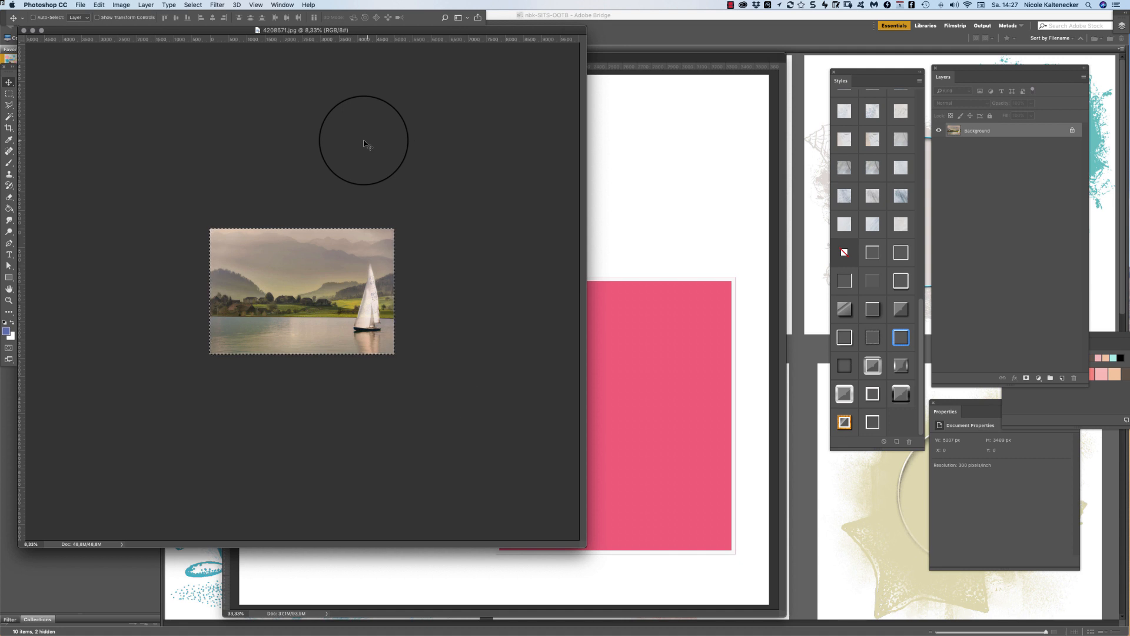
key(super+w)
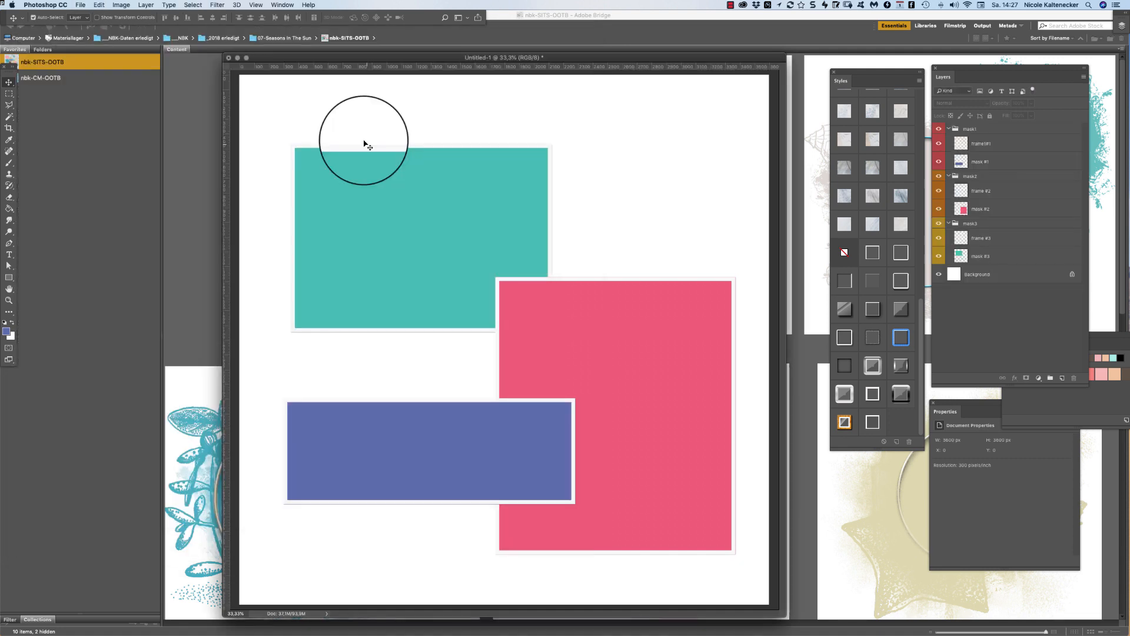
click(982, 259)
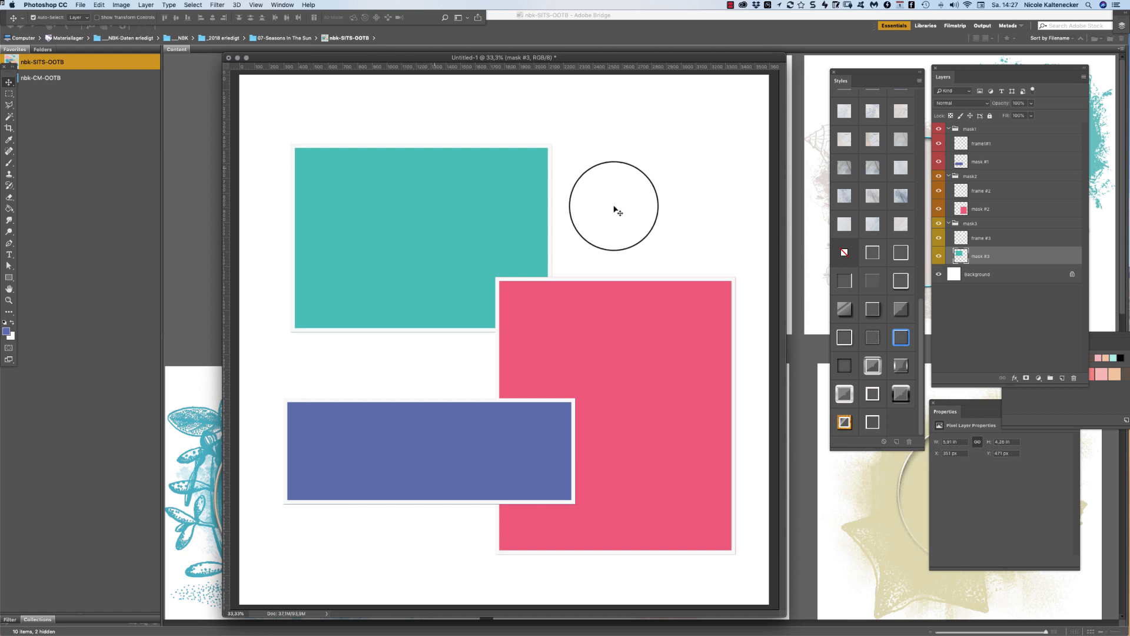
key(super)
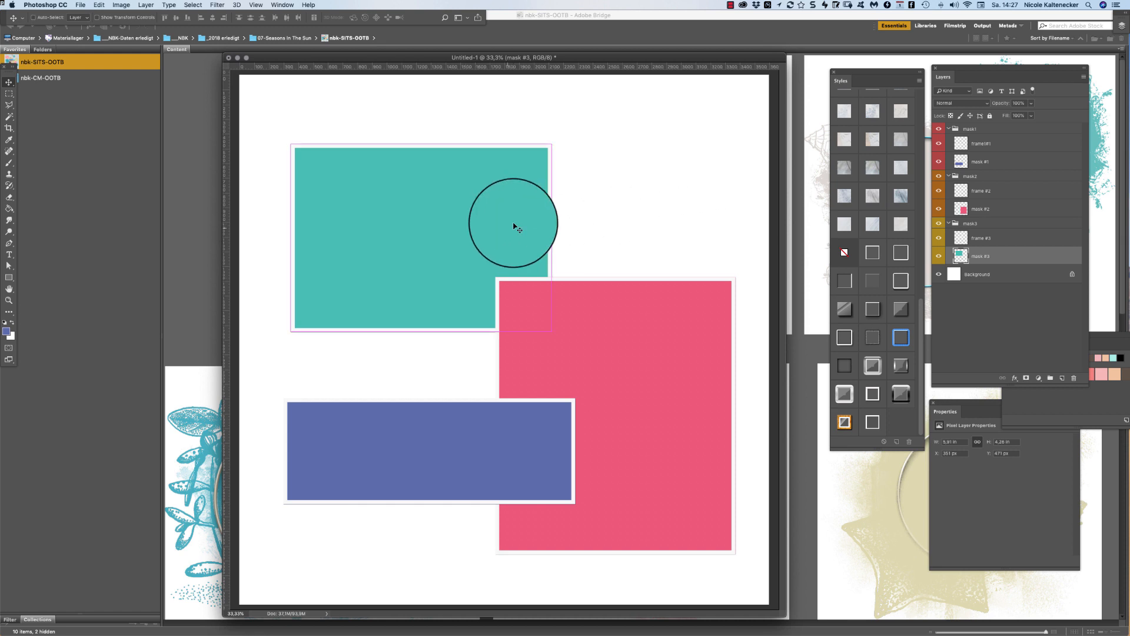
key(super+v)
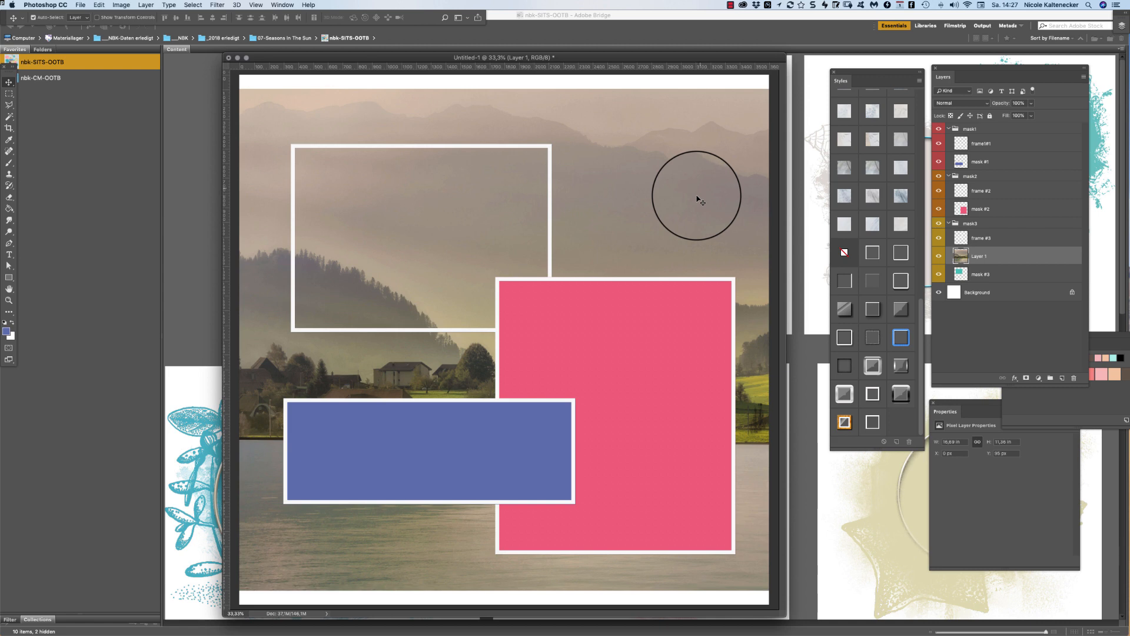
Reposition the pasted photo with Free Transform so the sailboat sits behind the pink rectangle, keeping its size
key(super+minus)
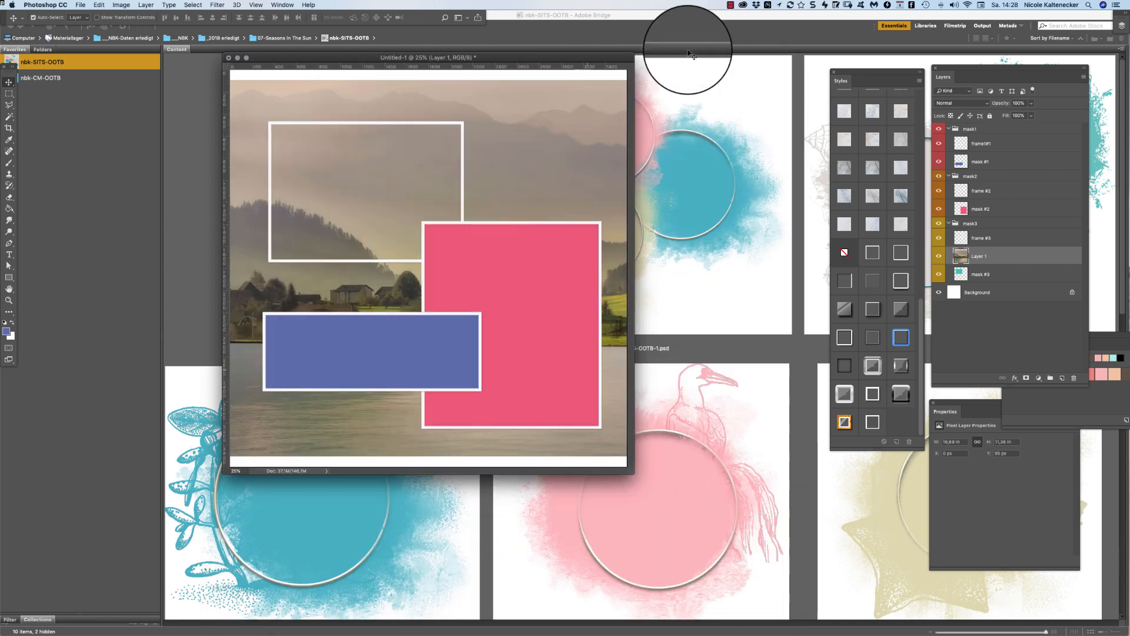
drag(636, 451, 859, 623)
key(super+t)
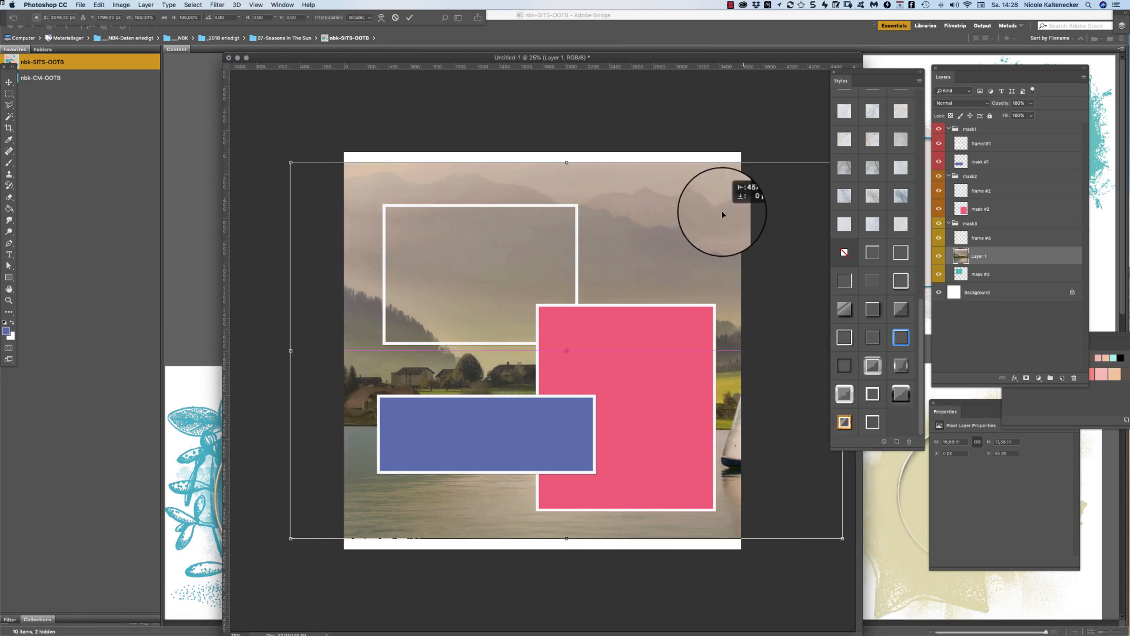
drag(720, 206, 663, 245)
drag(749, 252, 743, 228)
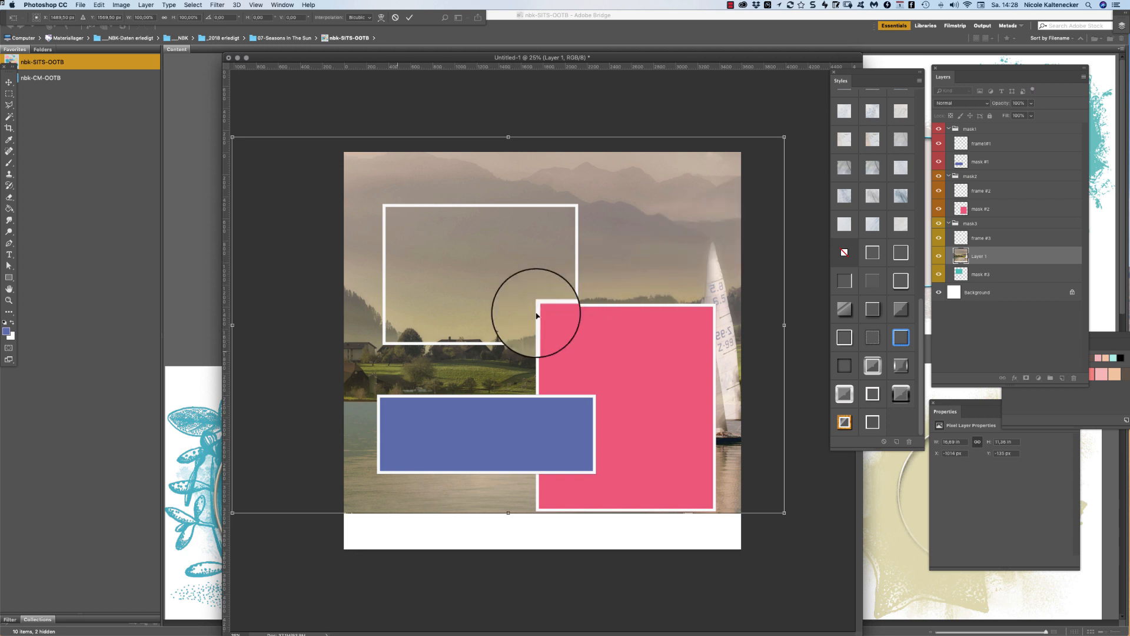
drag(432, 354, 417, 351)
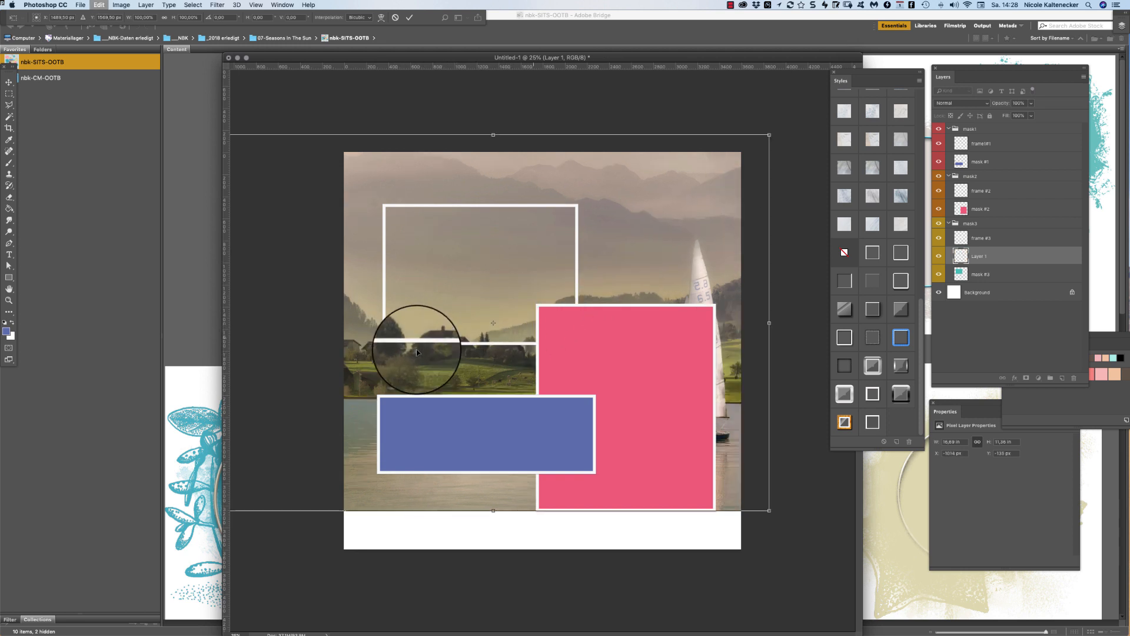
key(super+z)
drag(722, 271, 683, 274)
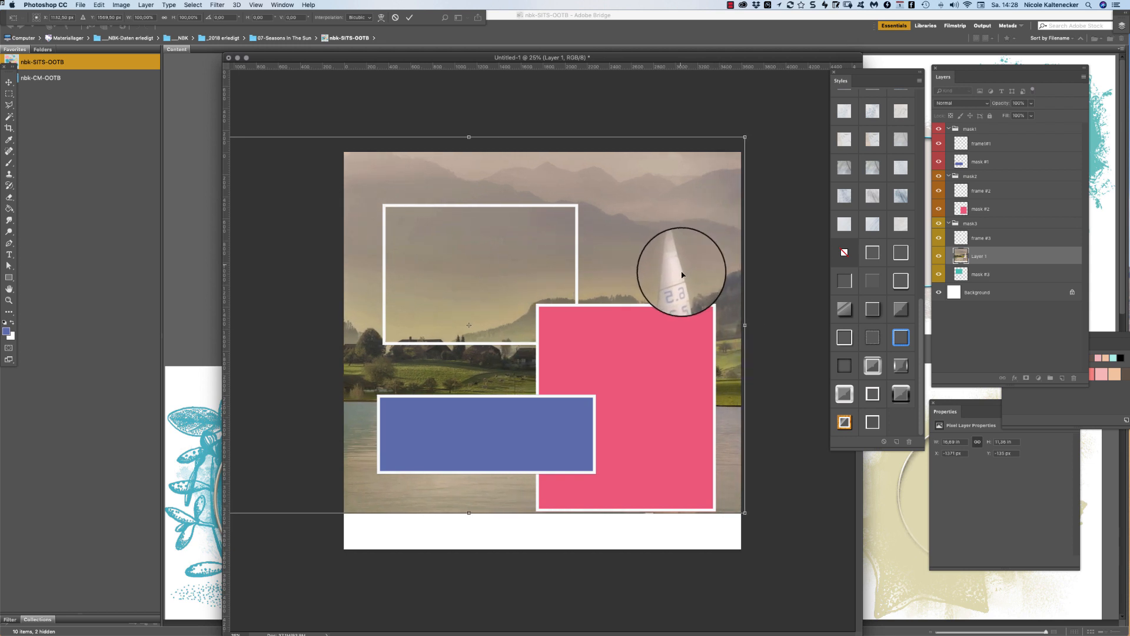
key(Return)
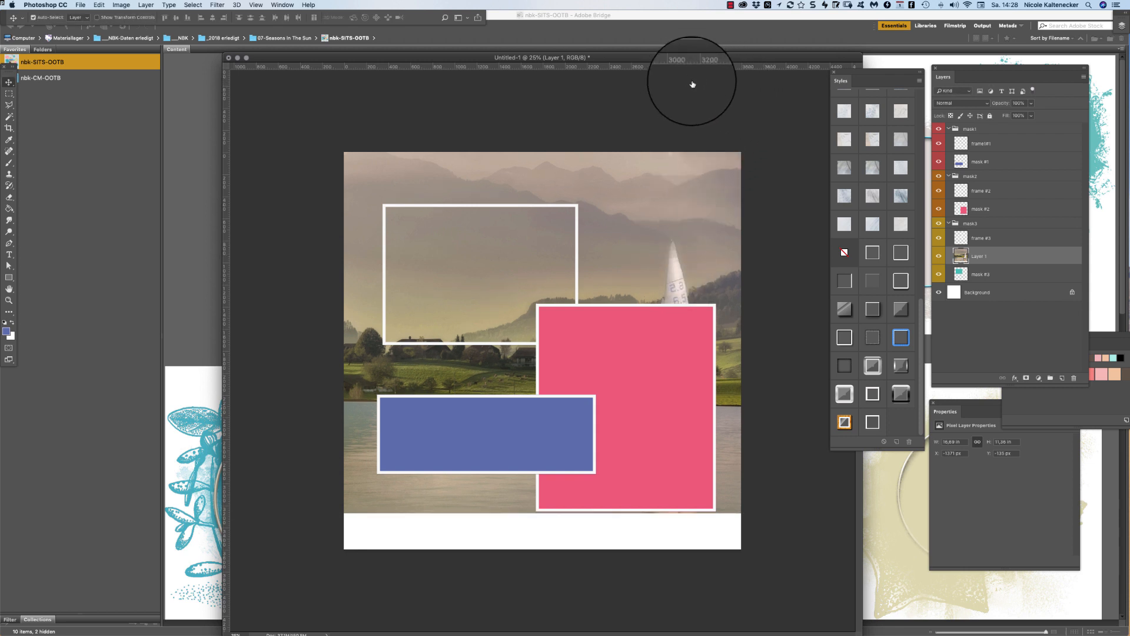
Rename the pasted image layer as "Photo"
double_click(977, 257)
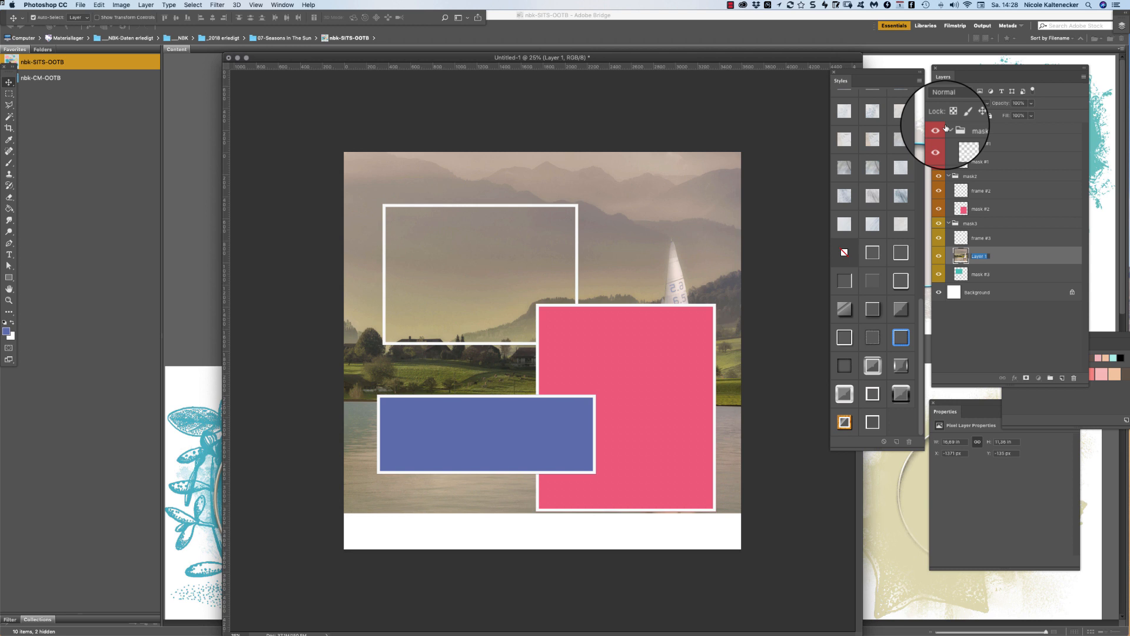
text(Photo)
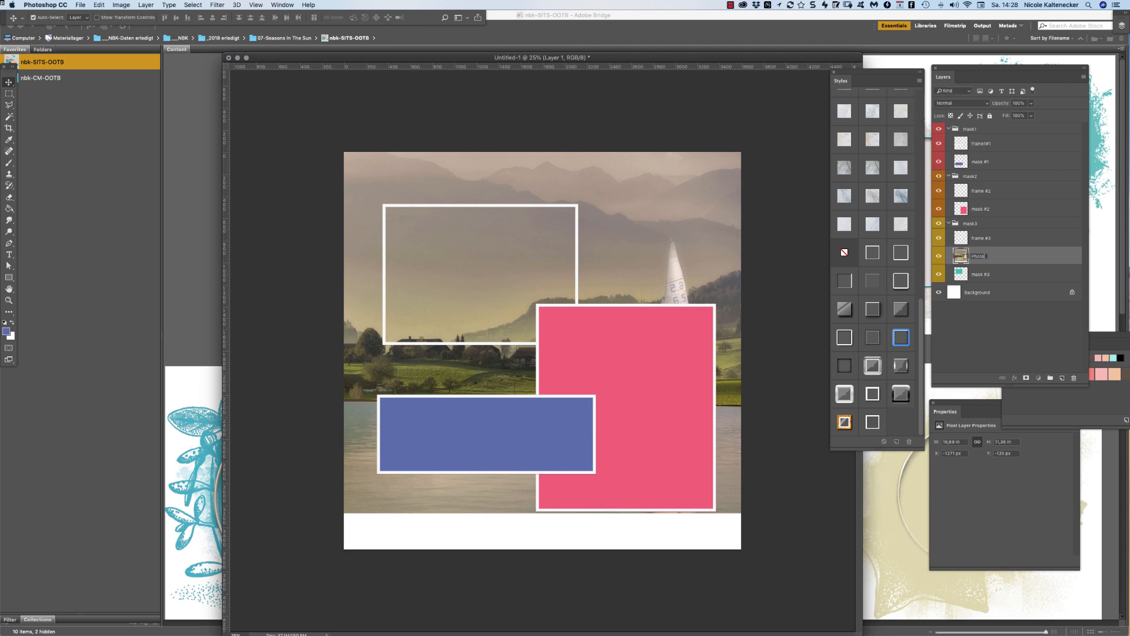
key(Return)
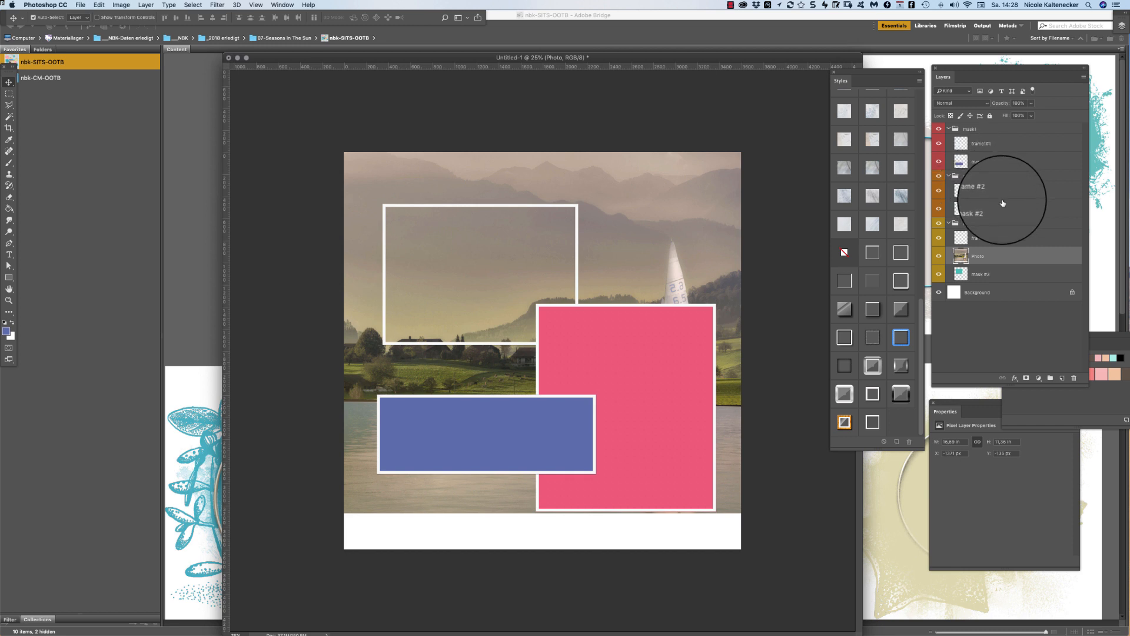
Duplicate the Photo layer and place the copy between frame #2 and mask #2 in the mask2 group
key(super)
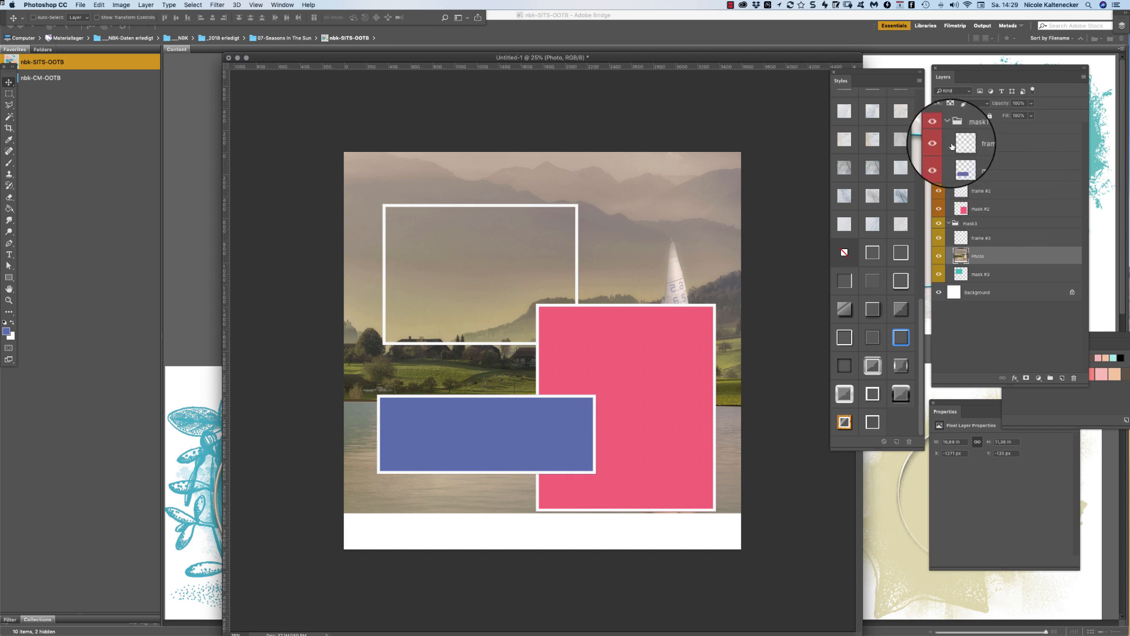
key(super+j)
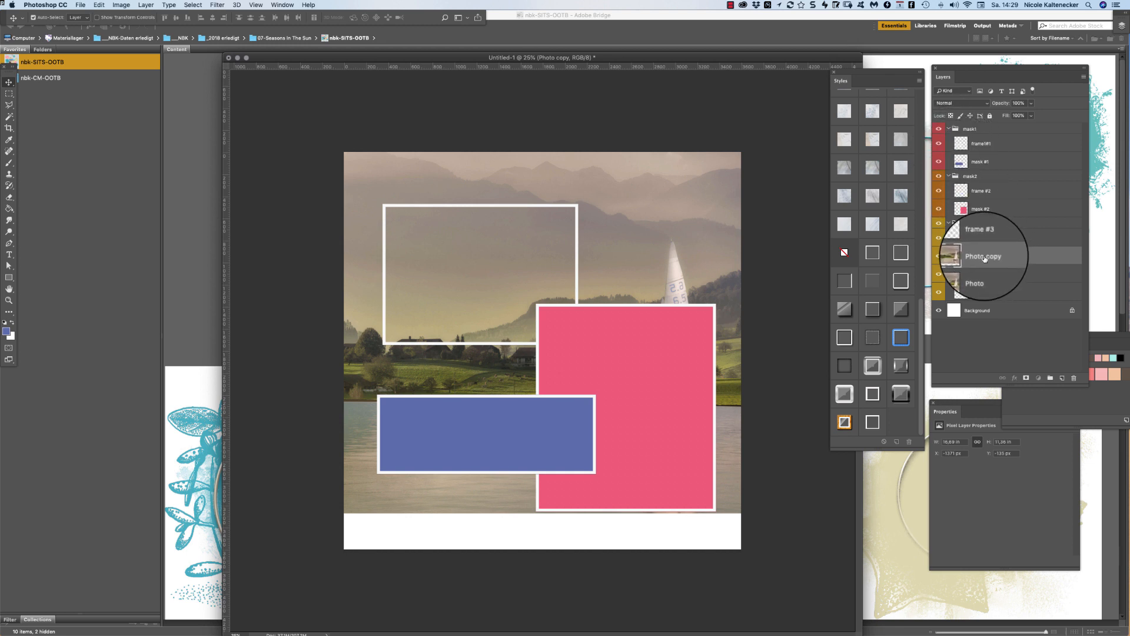
drag(990, 258, 996, 204)
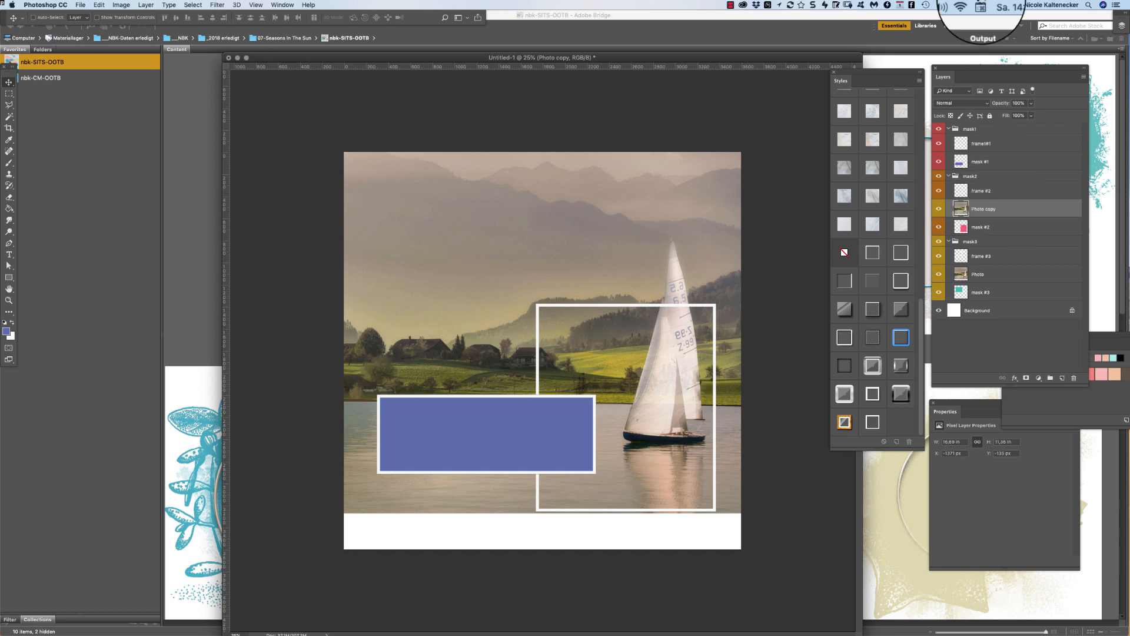
Duplicate Photo copy, place the copy between frame1#1 and mask #1 in the mask1 group, and clip it to mask #1
key(super+j)
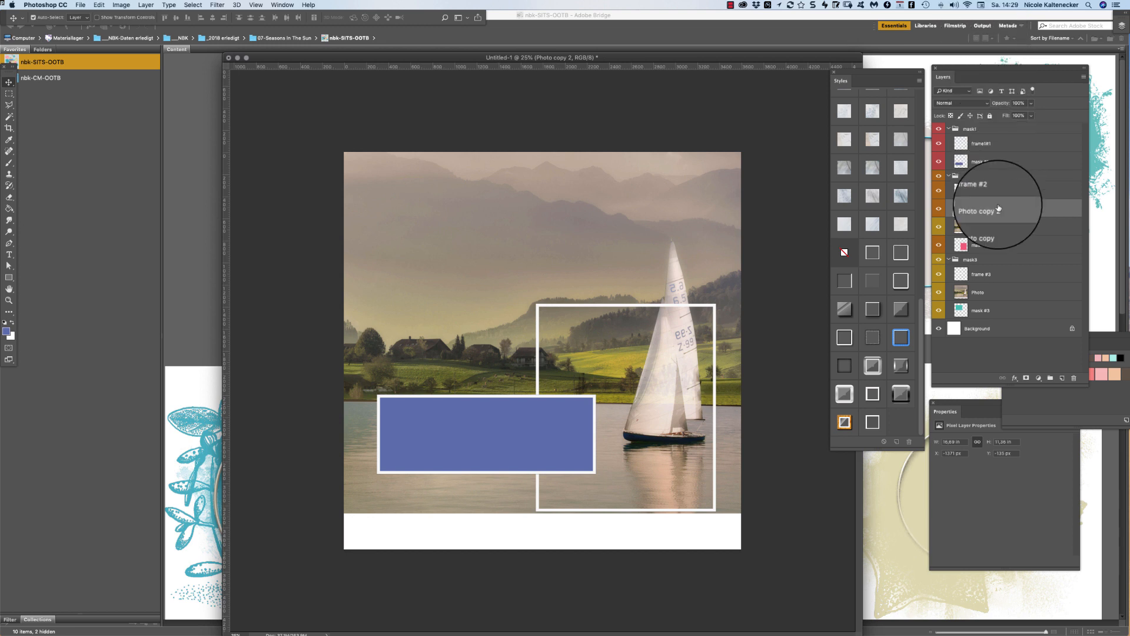
drag(999, 211, 1005, 155)
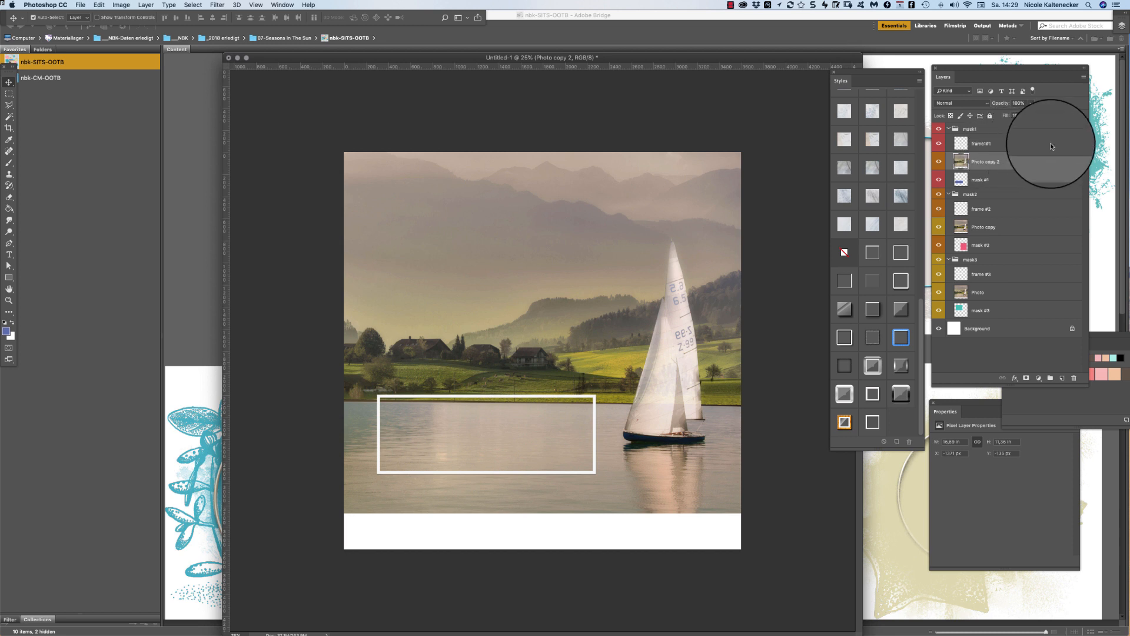
click(1085, 77)
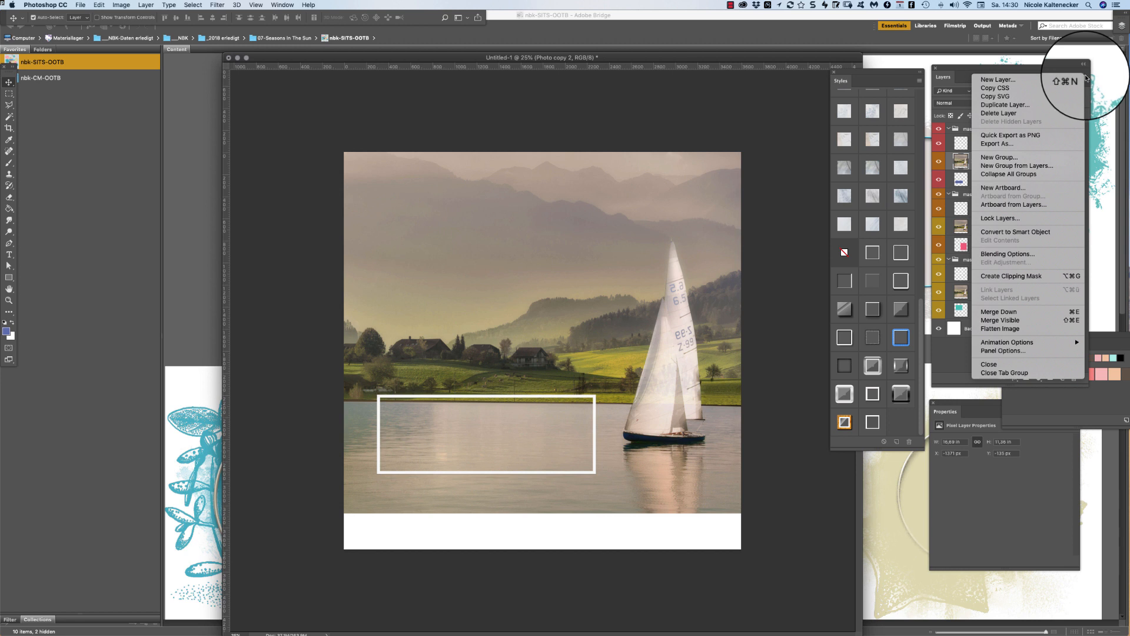
click(1064, 278)
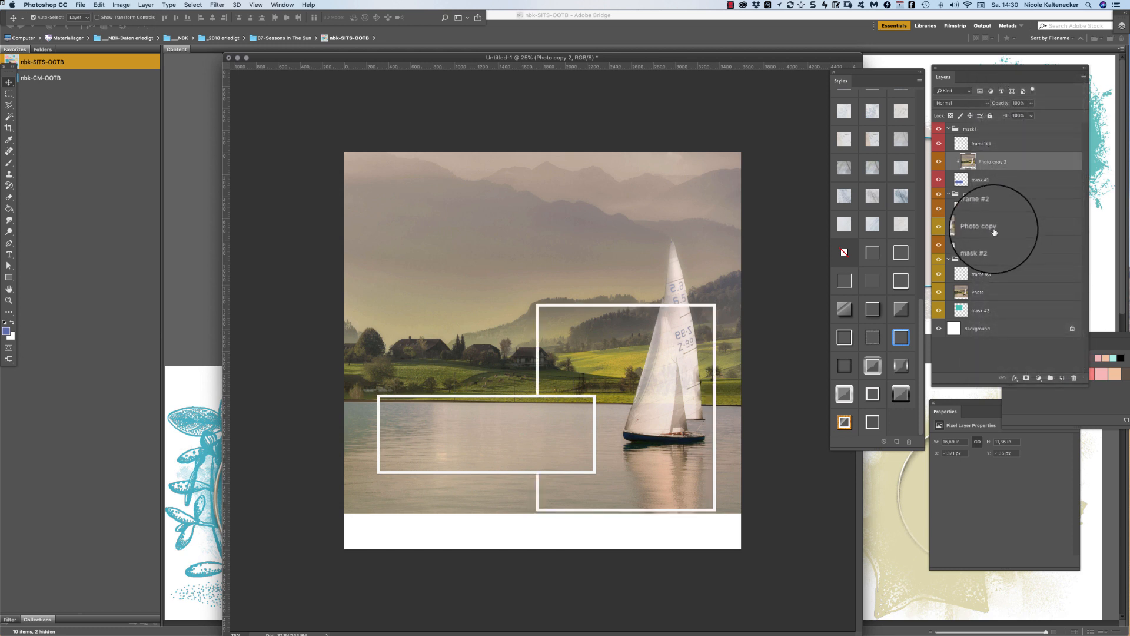
Create clipping masks that clip the Photo copy layer to mask #2 and the Photo layer to mask #3
click(1001, 228)
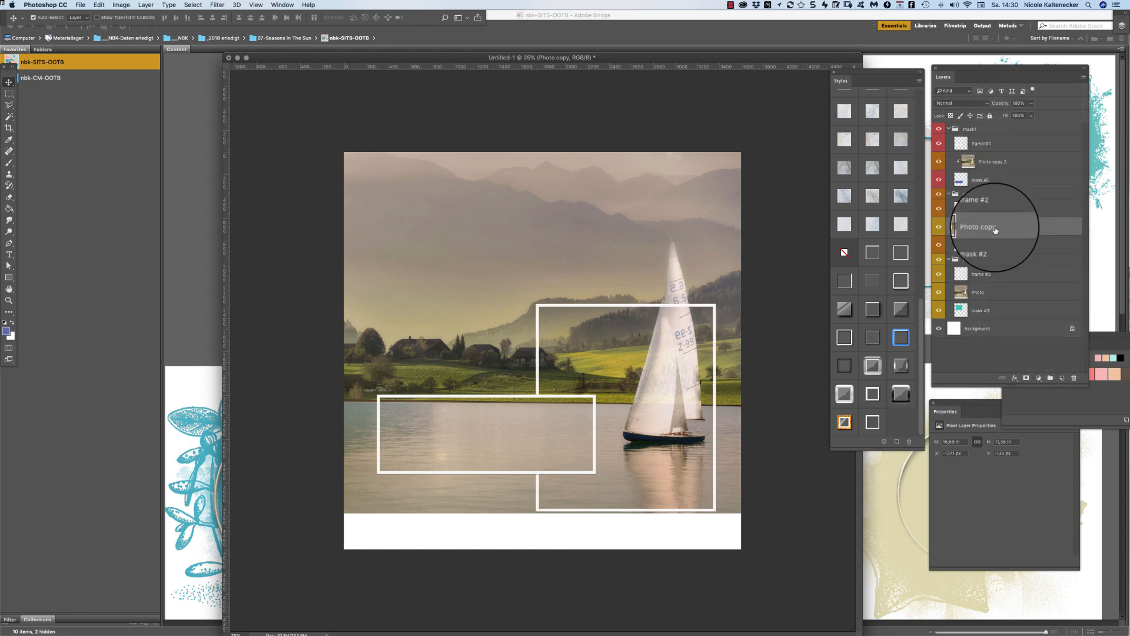
click(1085, 75)
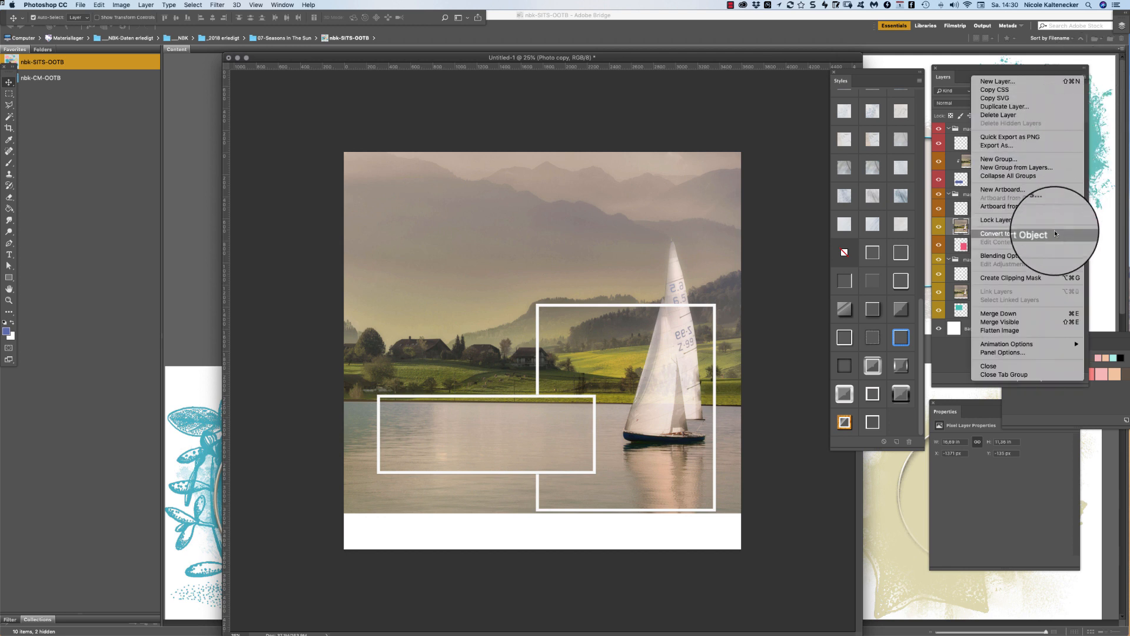
click(1047, 274)
click(996, 296)
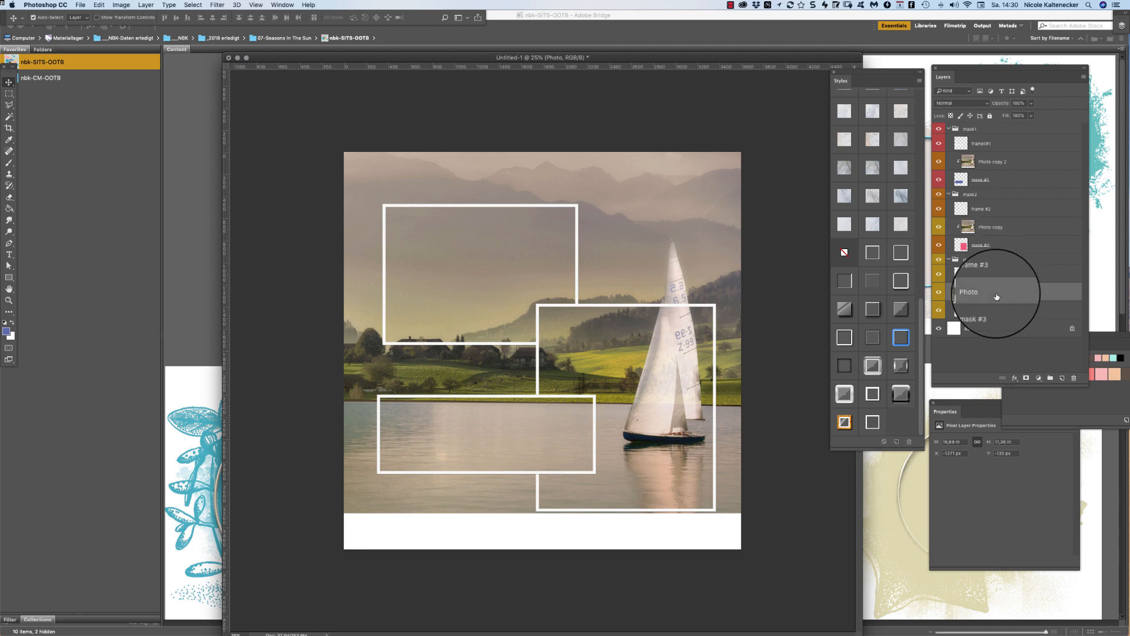
click(1084, 76)
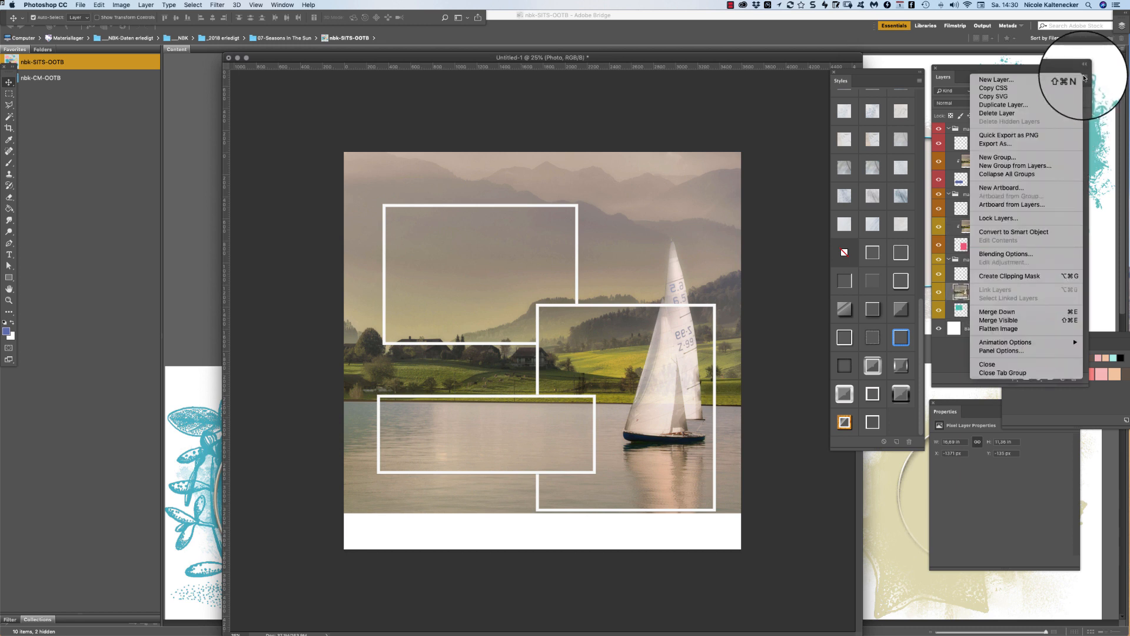
click(1047, 278)
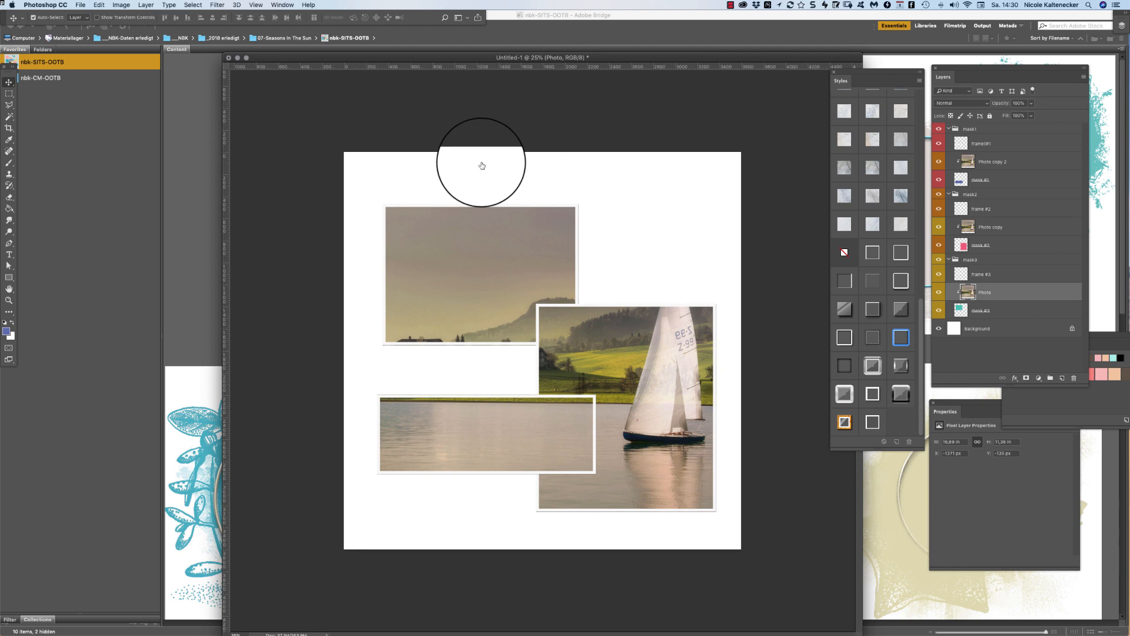
Select the Photo, Photo copy and Photo copy 2 layers and link them together
key(super)
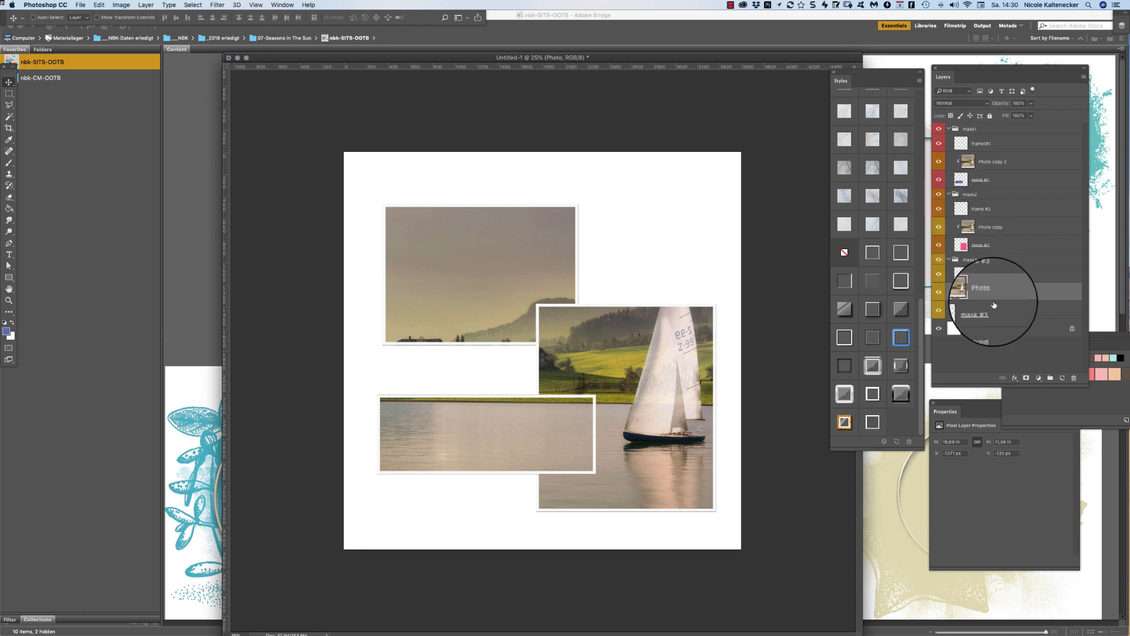
super+click(1005, 227)
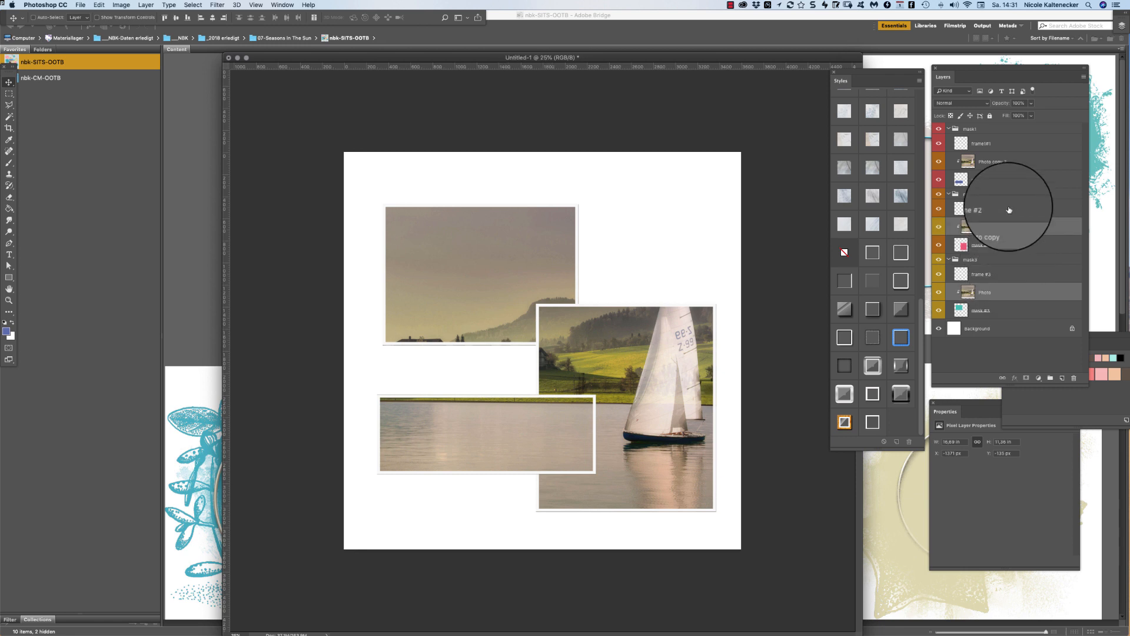
super+click(1007, 161)
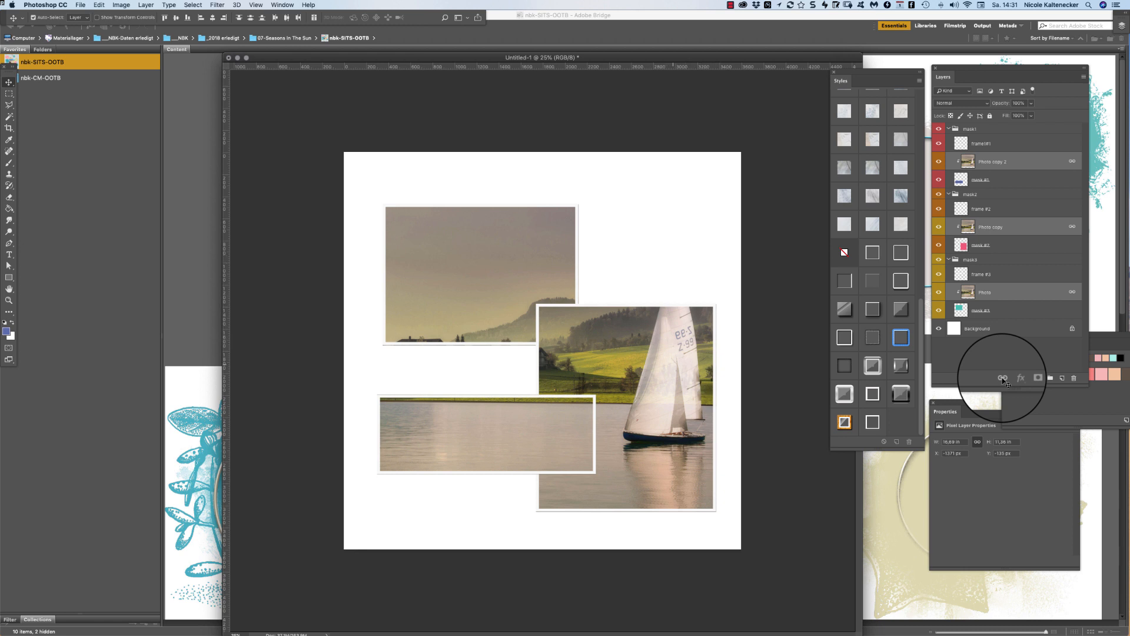
Shift the linked photos together behind the frames so the houses fall in frame1#1 and the sailboat in frame #2
drag(676, 366, 700, 393)
click(992, 168)
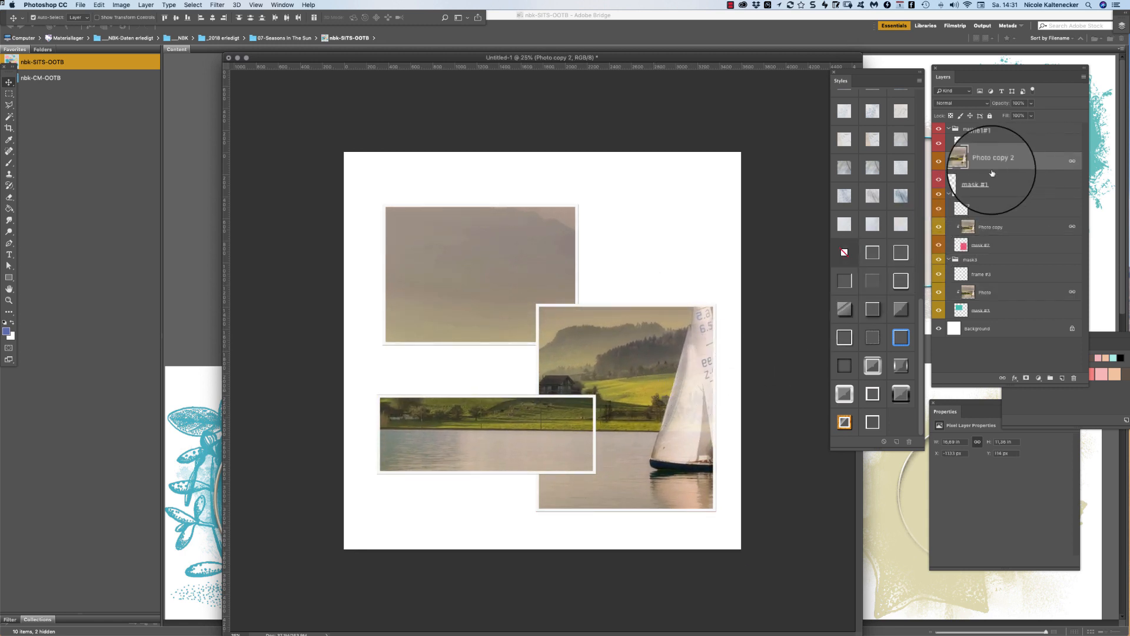
drag(529, 257, 541, 279)
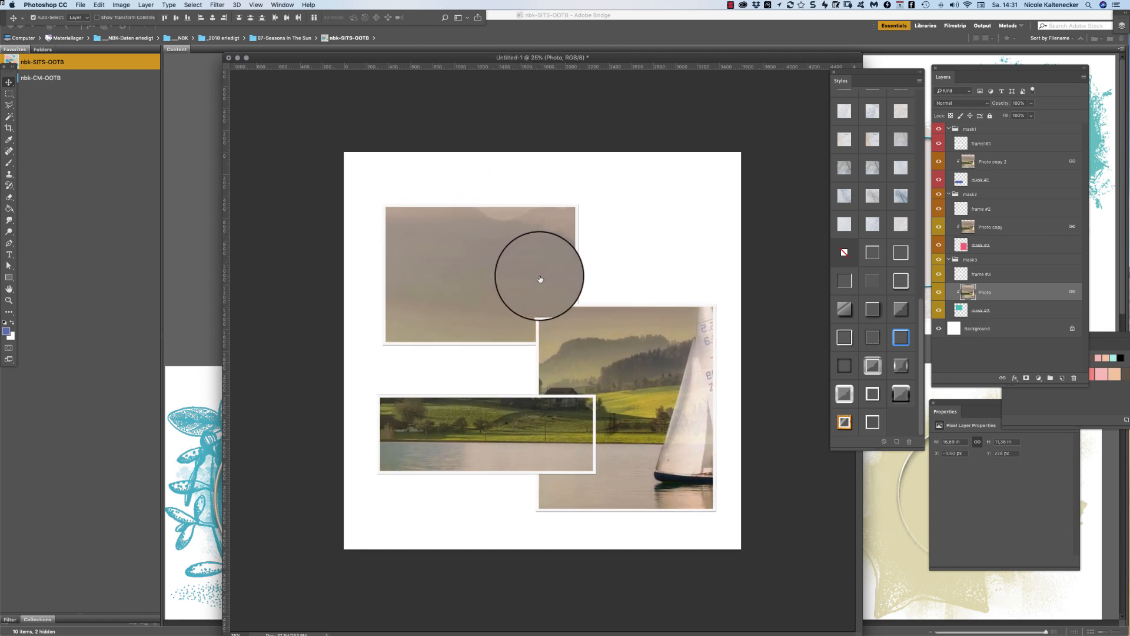
click(1006, 162)
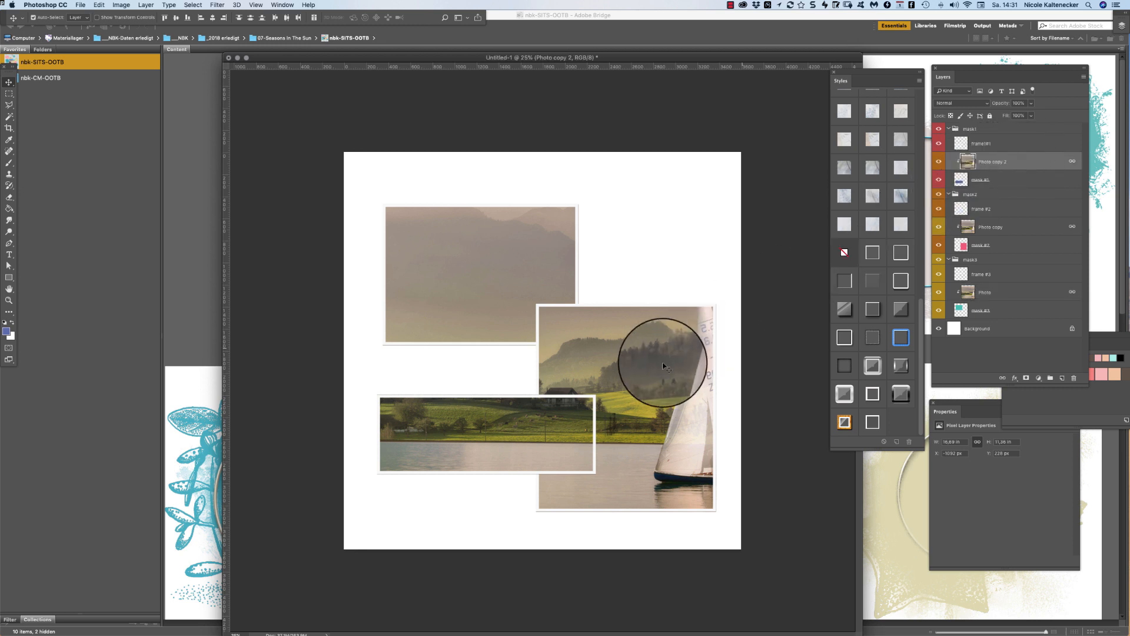
drag(663, 366, 611, 370)
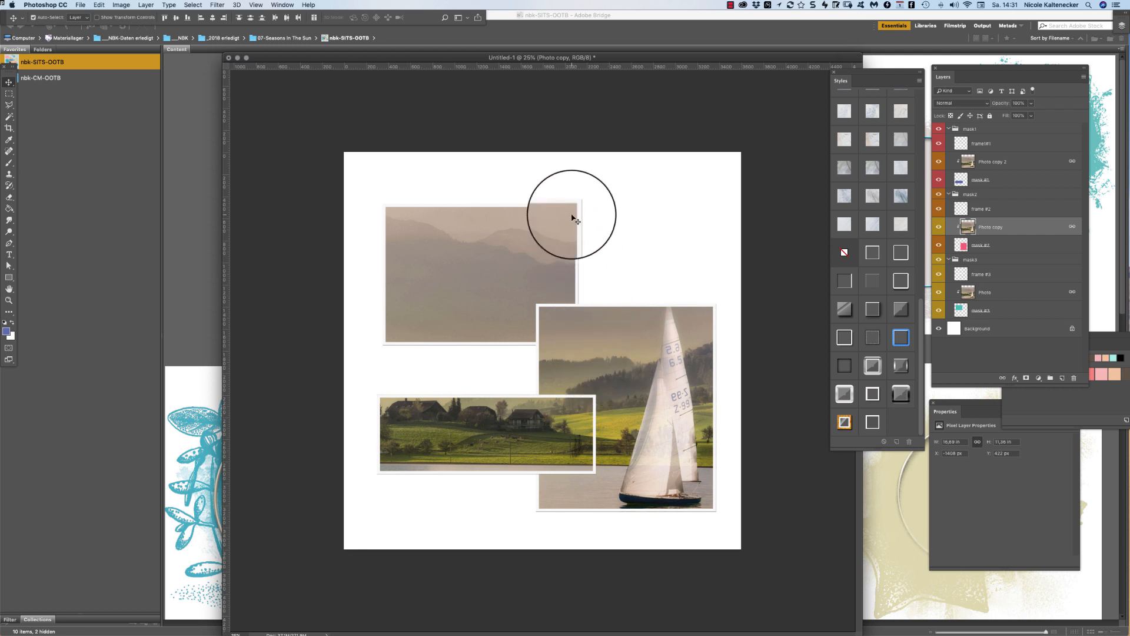
Unlink the three photo layers and reposition the photos in frame #2 and frame #3 independently of each other
click(1029, 165)
super+click(1016, 229)
super+click(1009, 294)
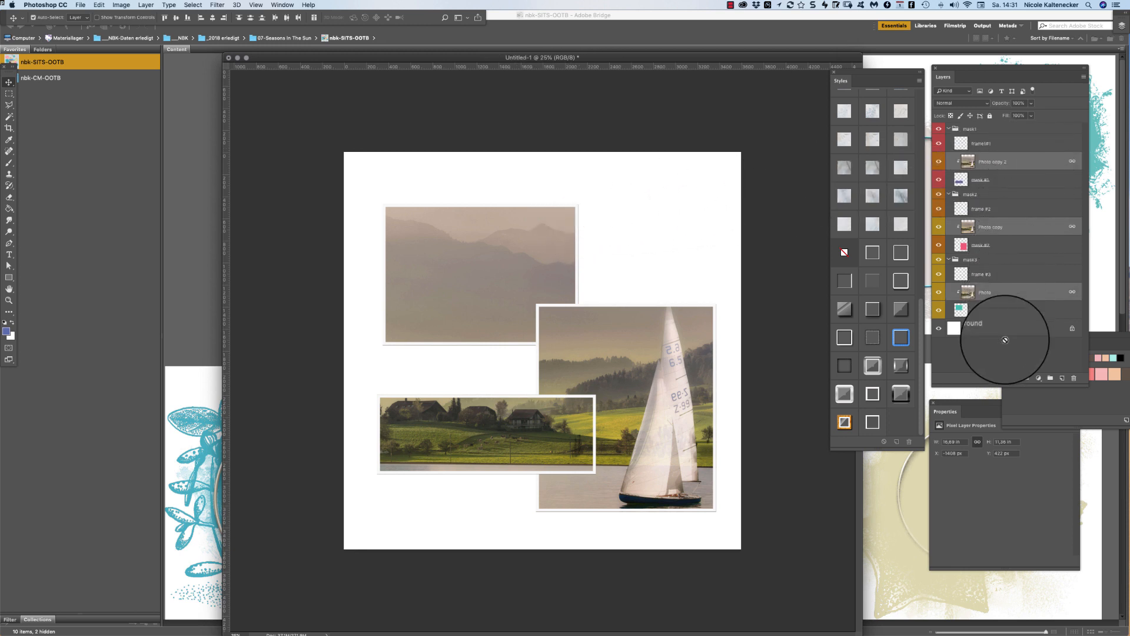
click(661, 197)
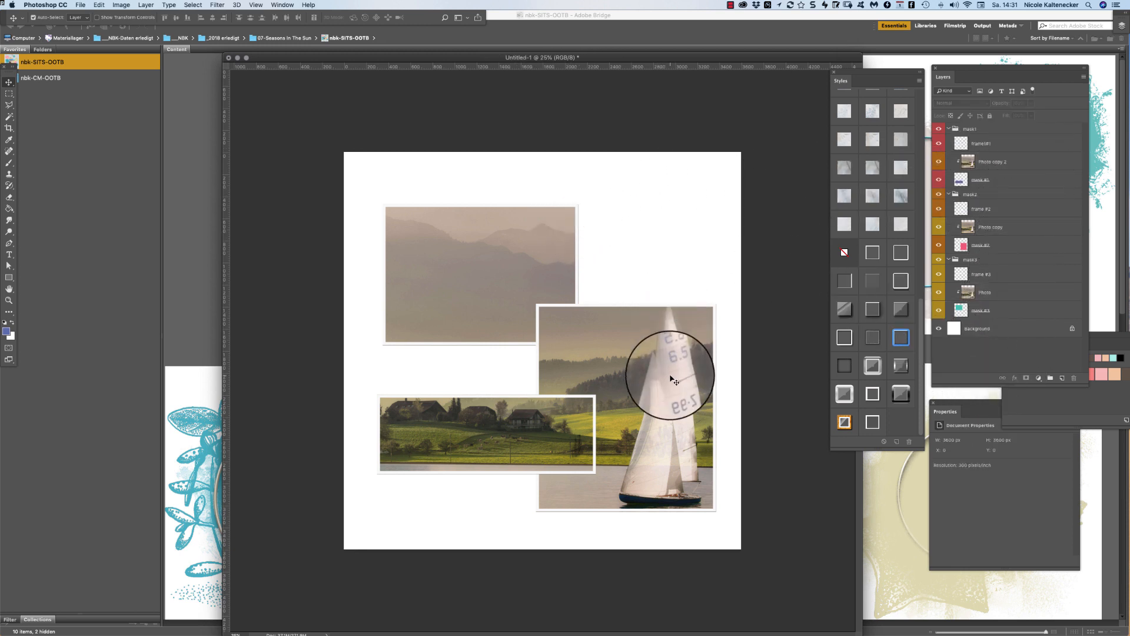
mouse_move(667, 375)
mouse_down()
mouse_move(675, 306)
mouse_move(667, 415)
mouse_move(709, 359)
mouse_move(681, 333)
mouse_move(676, 302)
mouse_move(676, 335)
mouse_move(705, 340)
mouse_move(658, 360)
mouse_move(666, 355)
mouse_up()
drag(500, 274, 542, 22)
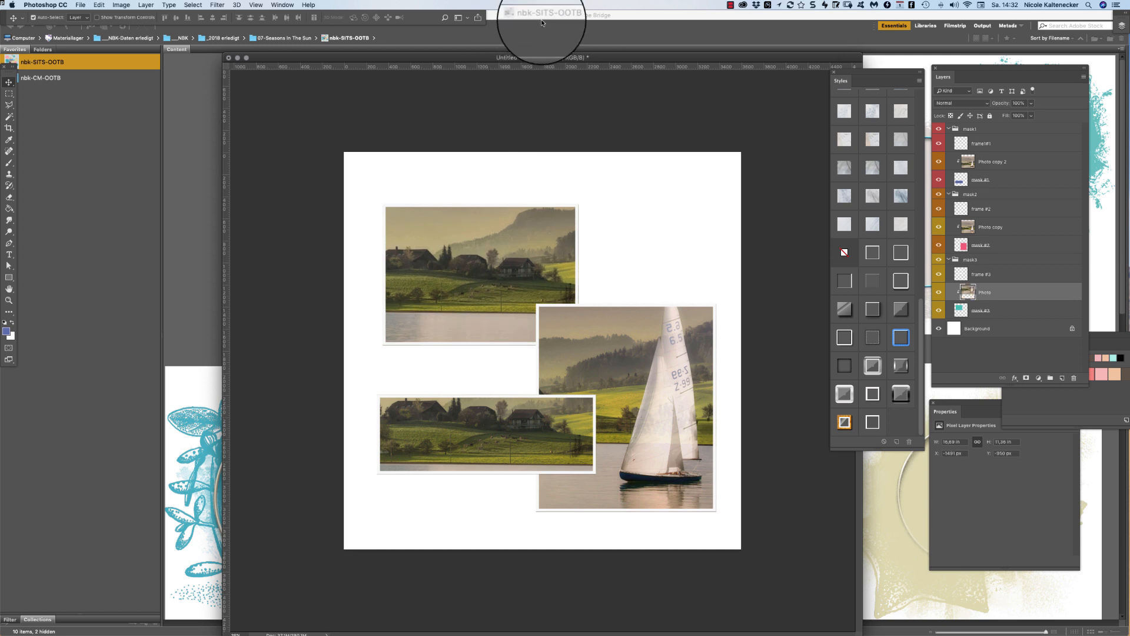
Undo the separate photo moves, the unlinking of the photo layers and the last joint move
key(super+z)
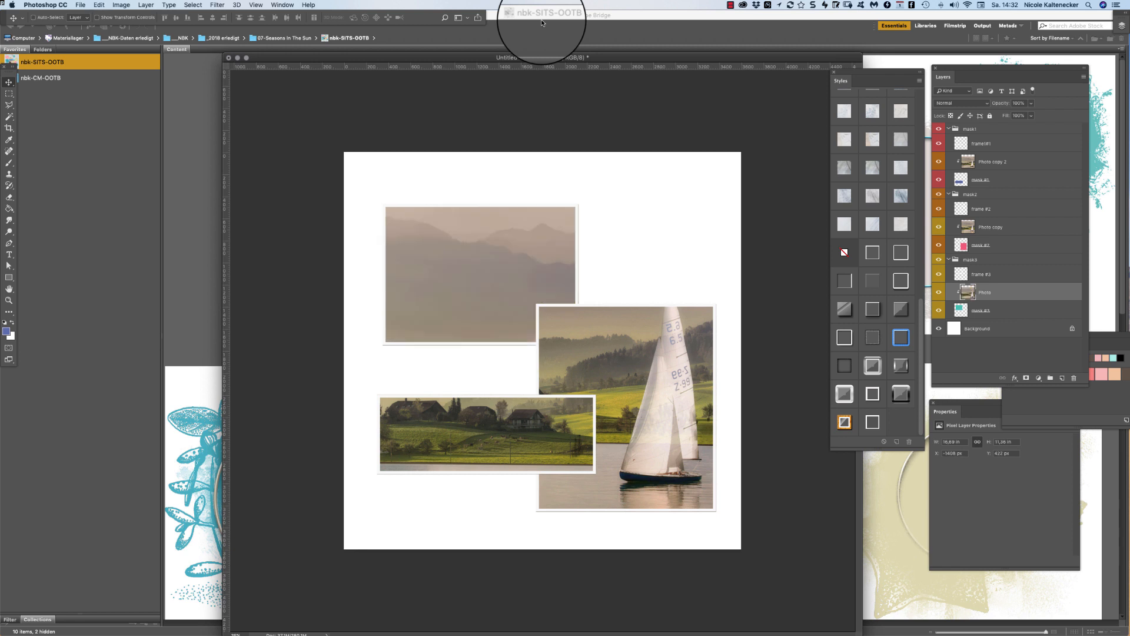
key(super+alt+z)
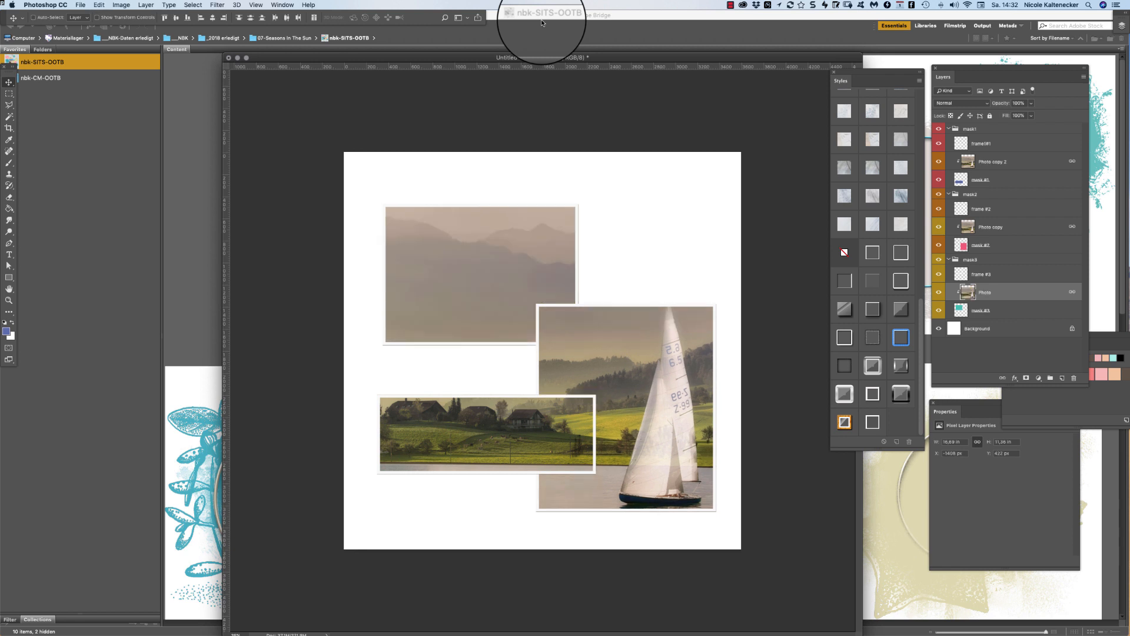
key(super+alt+z)
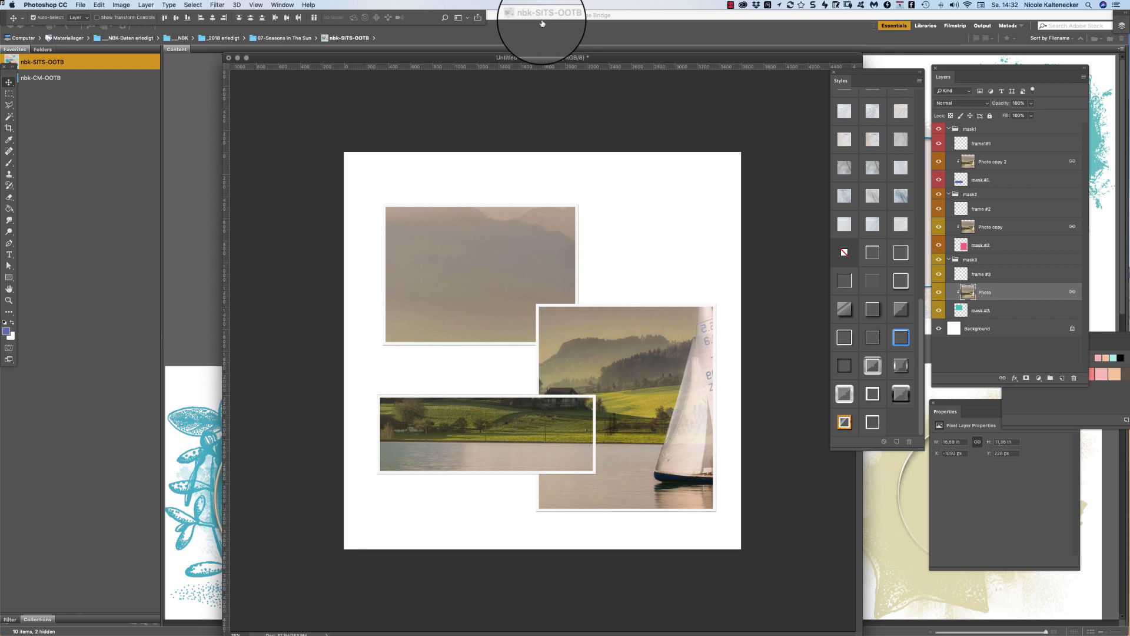
Reposition the linked photos together at about X -1444 px, Y 164 px so the sailboat's hull sits inside frame #2
drag(654, 340, 618, 342)
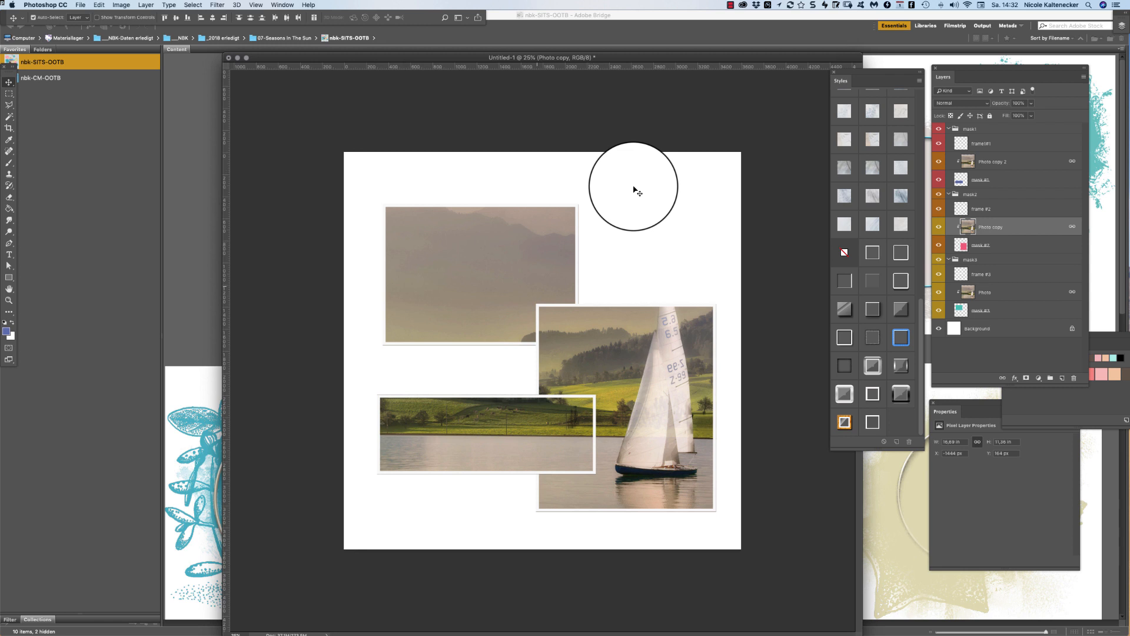
drag(635, 189, 459, 371)
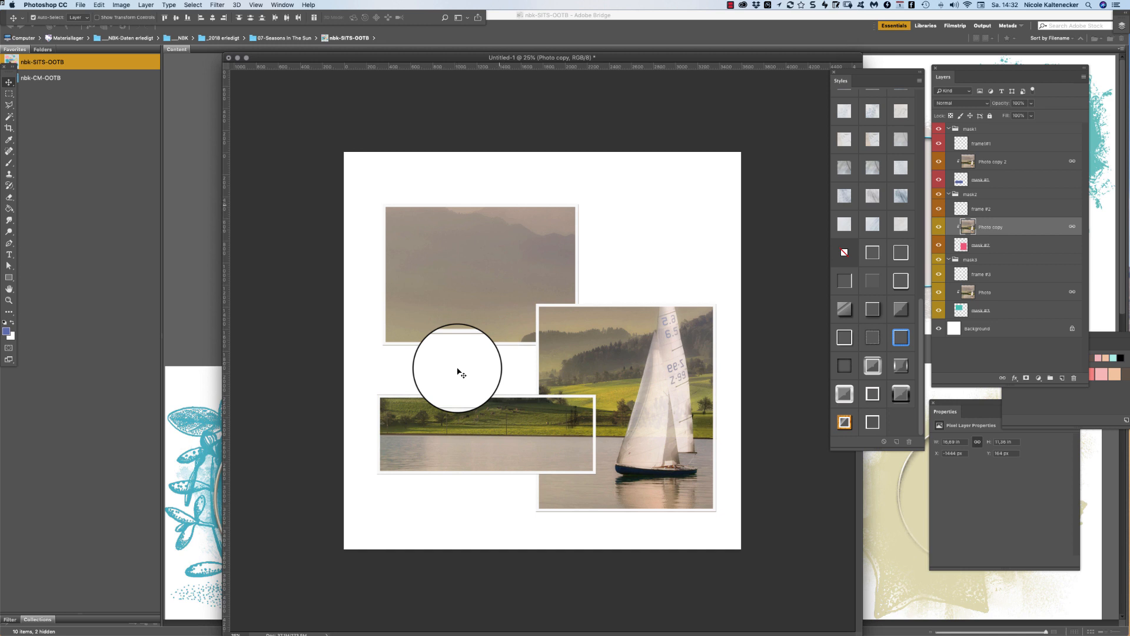
click(939, 194)
click(940, 195)
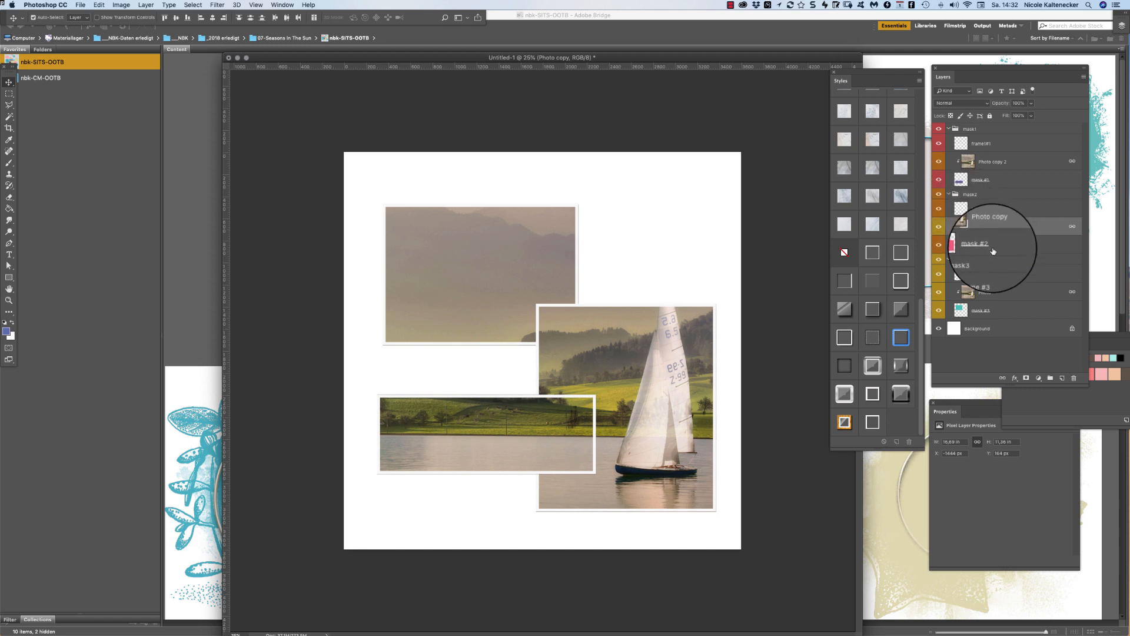
Link frame #3 with mask #3 and move the pair down and right to about X 562 px, Y 1190 px
click(993, 309)
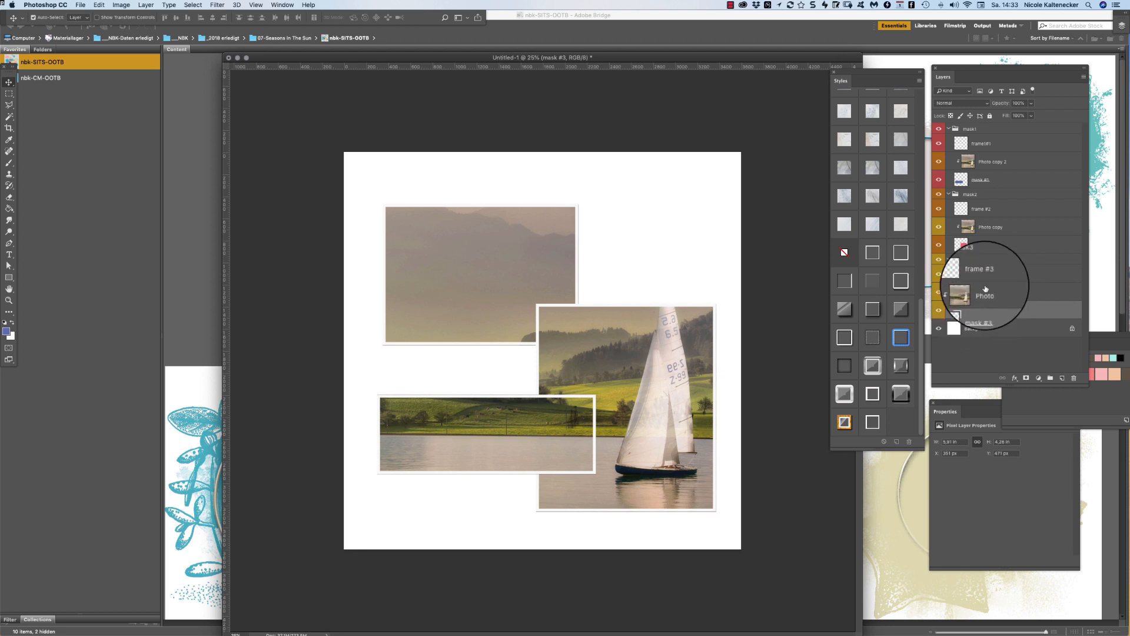
super+click(989, 277)
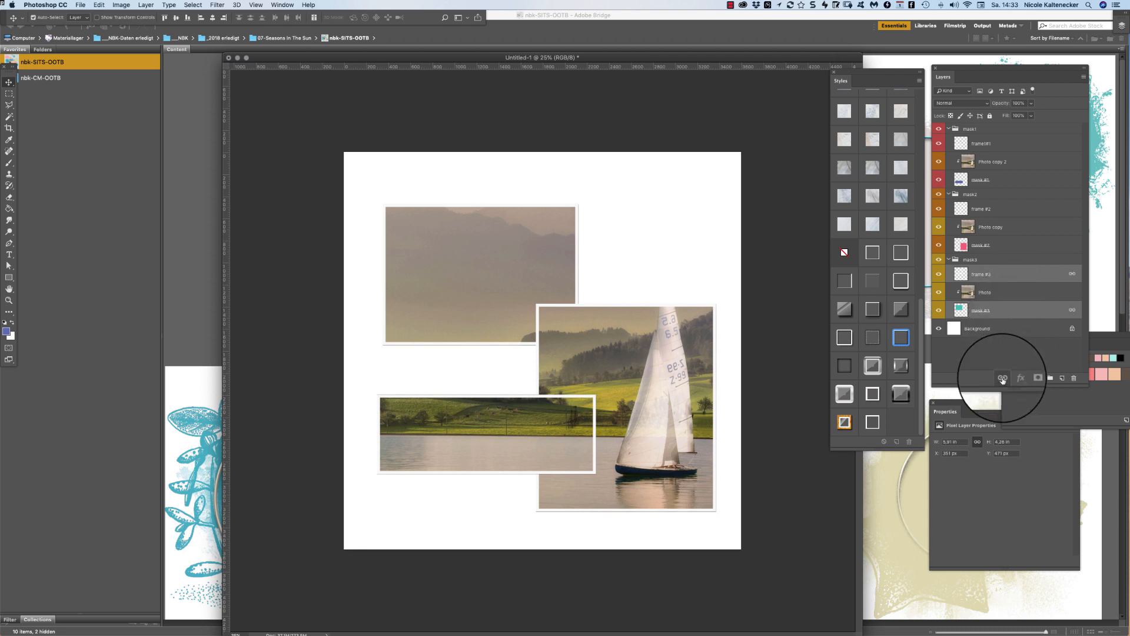
drag(471, 232, 488, 281)
click(1000, 273)
drag(488, 288, 514, 334)
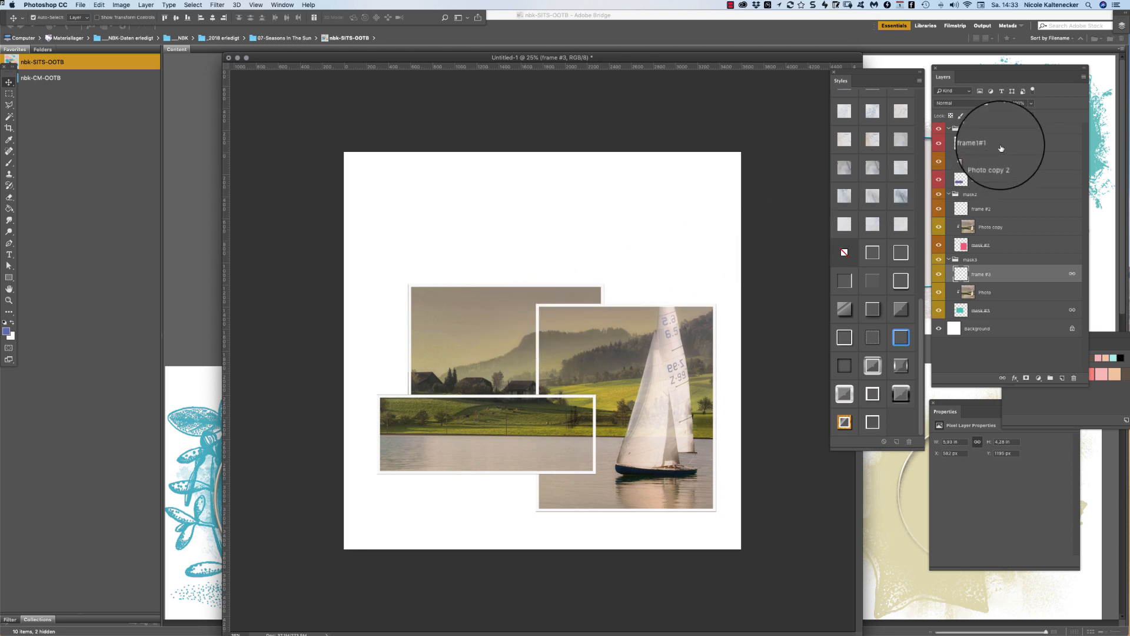
Try moving frame1#1 and mask #1 separately without linking them, and undo both moves
click(1001, 148)
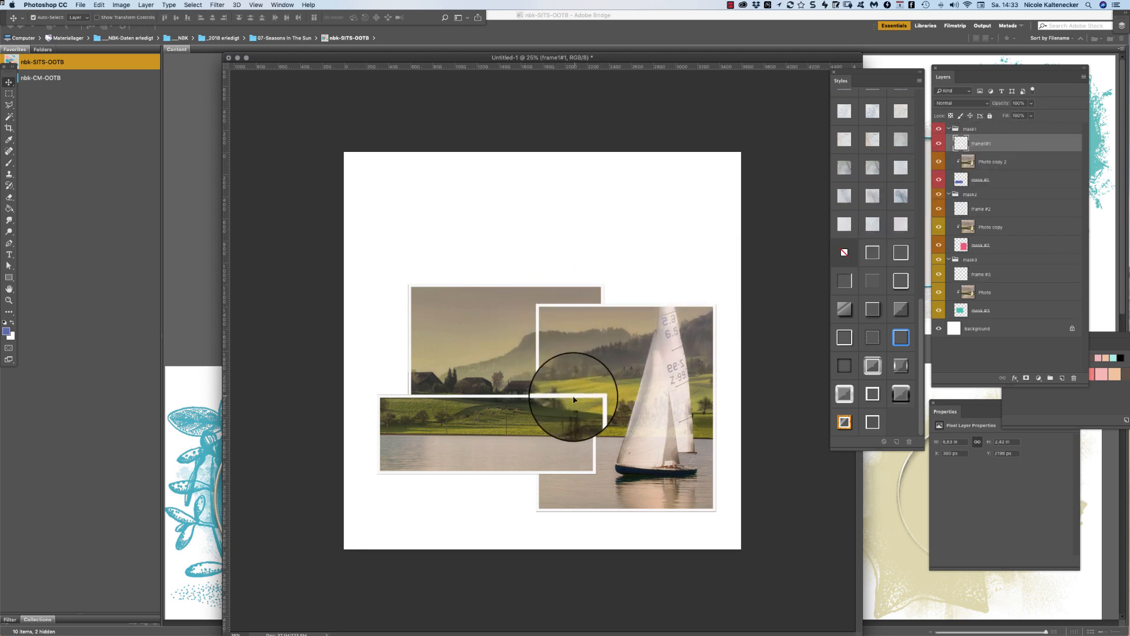
mouse_move(574, 399)
mouse_down()
mouse_move(567, 434)
mouse_move(599, 449)
mouse_move(623, 404)
mouse_move(612, 418)
mouse_move(572, 399)
mouse_up()
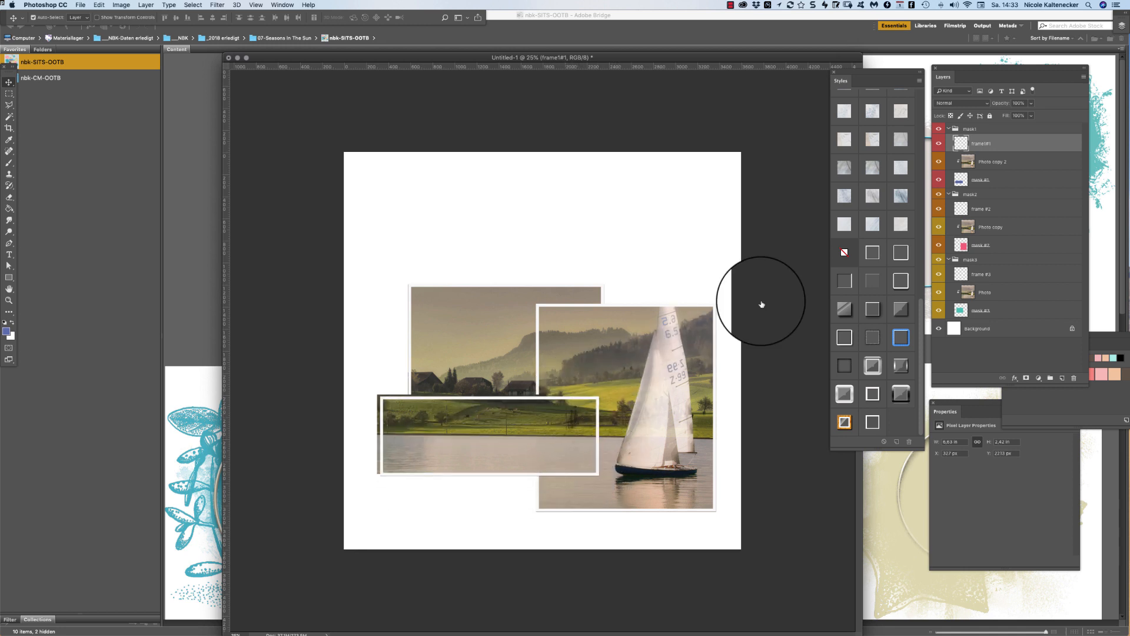
click(1001, 179)
drag(423, 441, 412, 479)
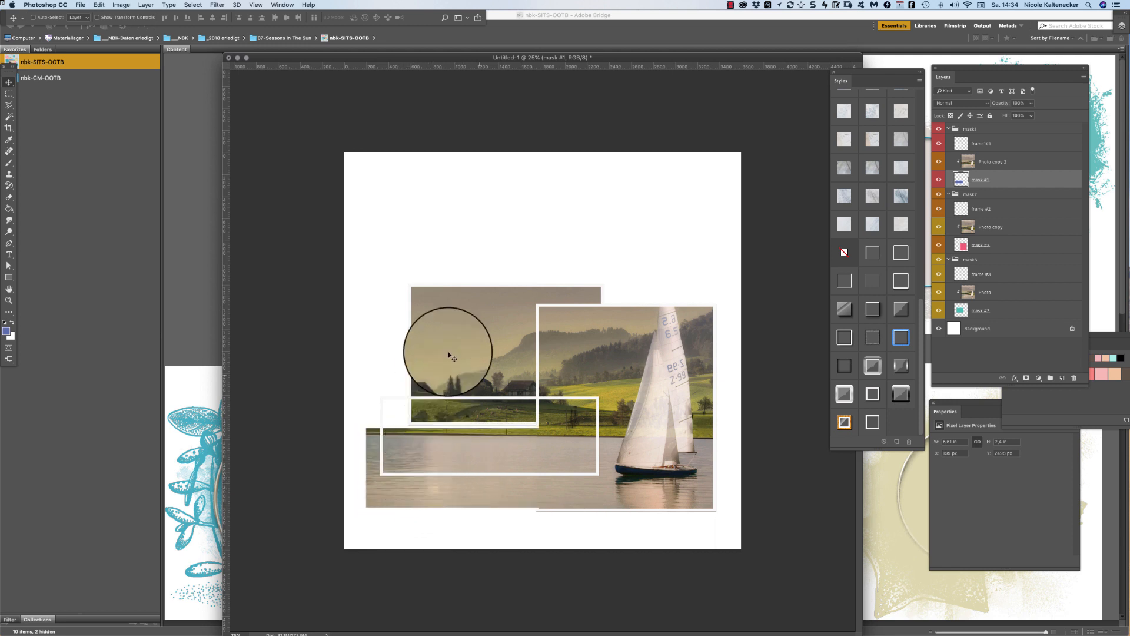
drag(449, 355, 499, 172)
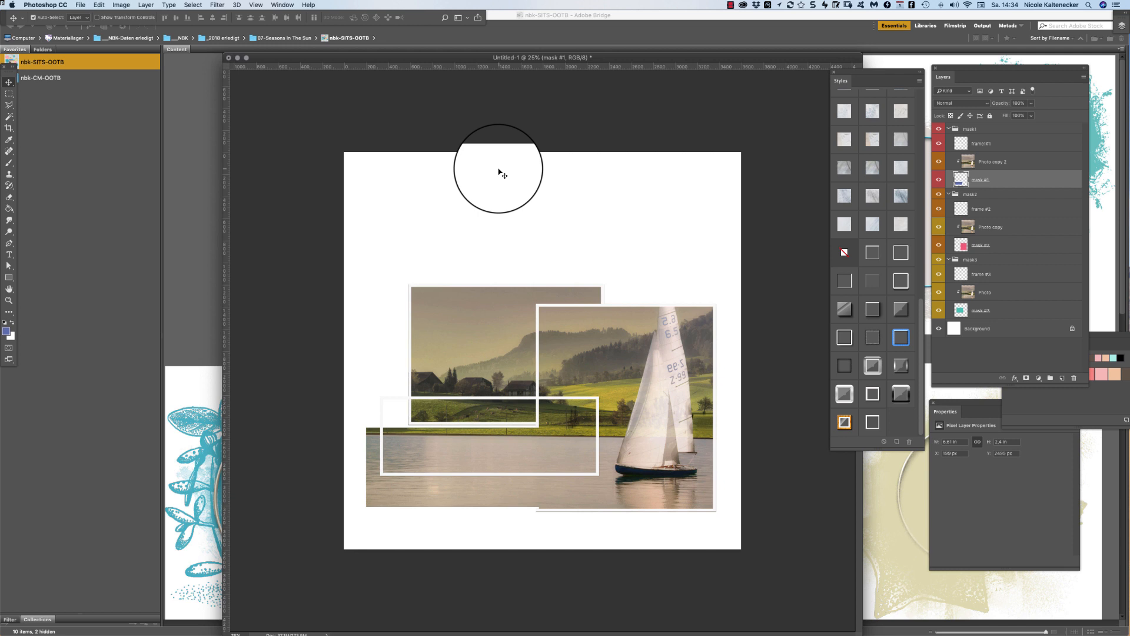
key(super+z)
key(super+alt+z)
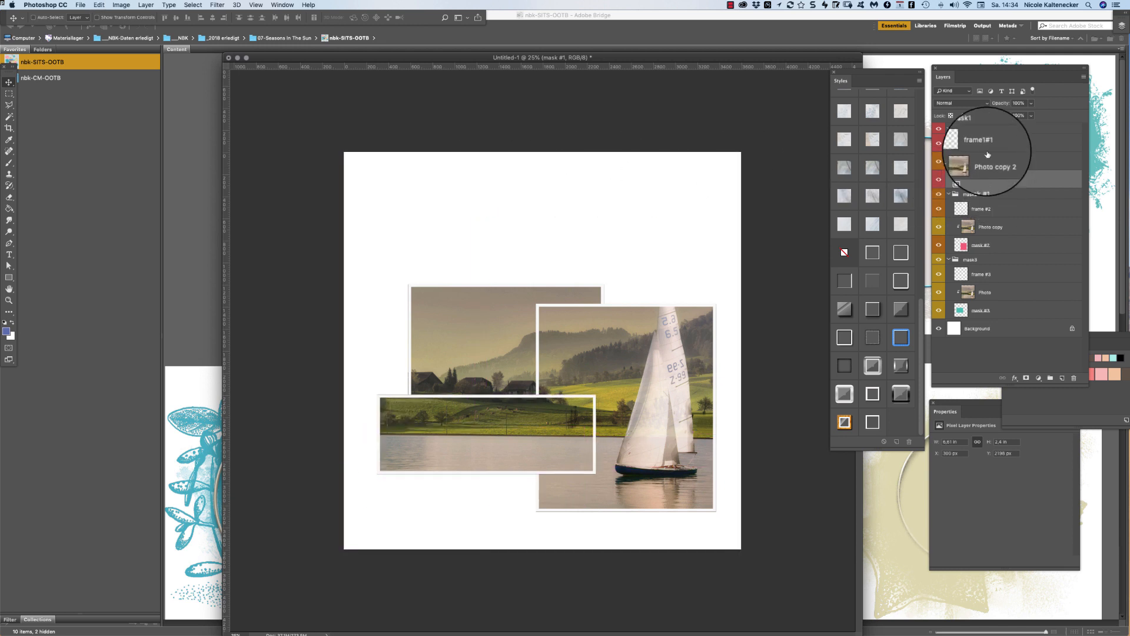
Link frame1#1 with mask #1, and link frame #2 with mask #2
super+click(978, 143)
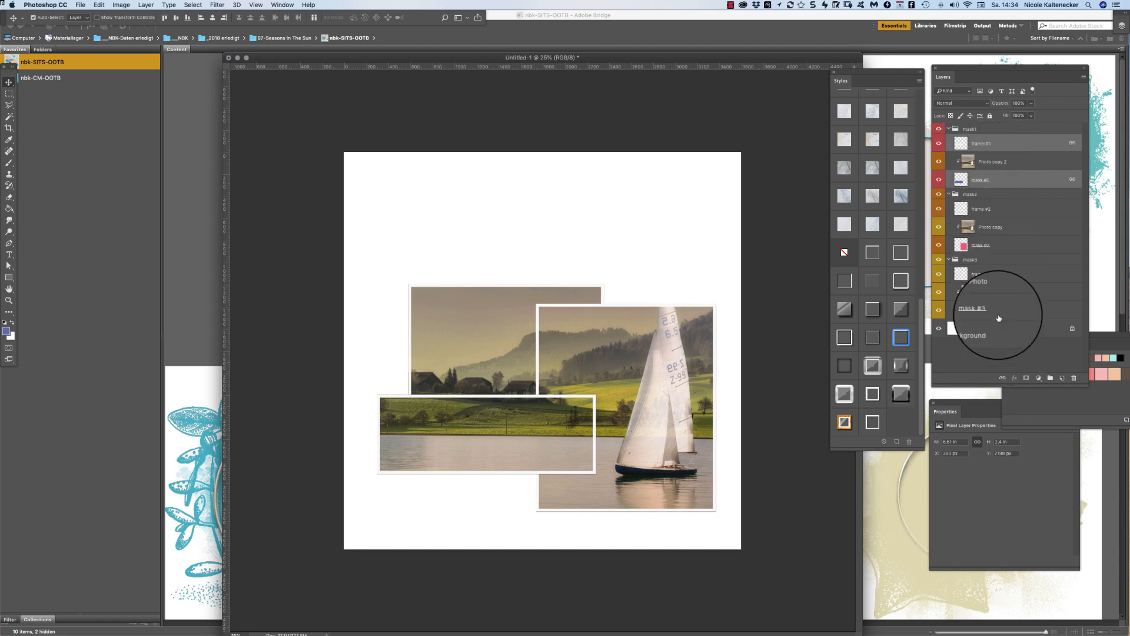
click(995, 210)
super+click(994, 245)
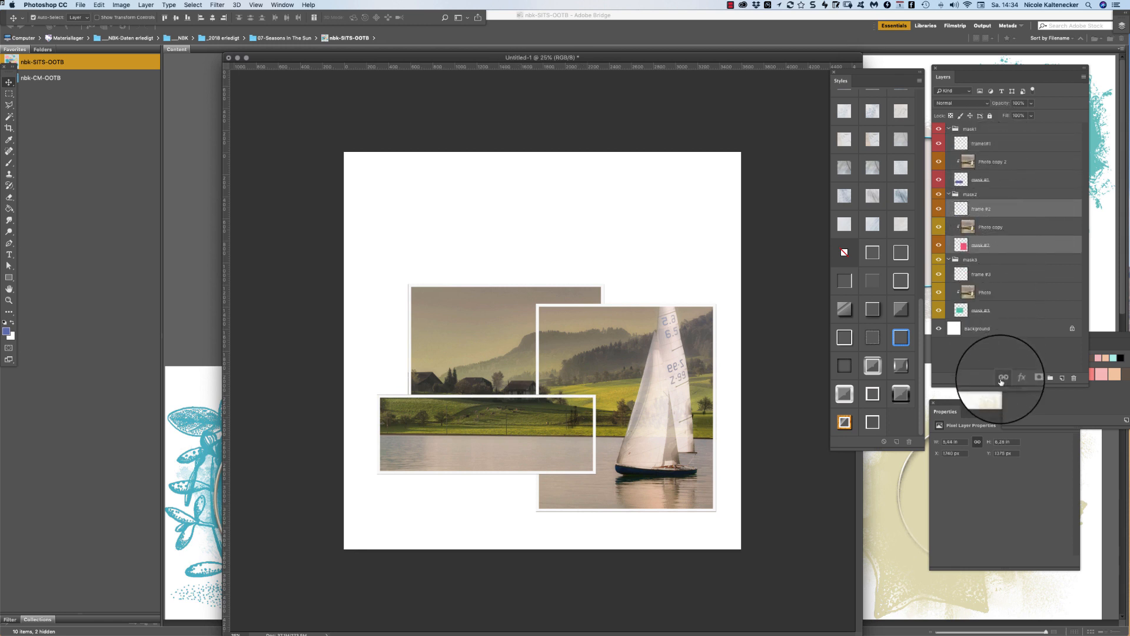
Move linked frame1#1 and mask #1 up to about X 287 px, Y 1838 px, and the frame #2 pair to about X 1719 px, Y 1297 px
drag(479, 398, 477, 357)
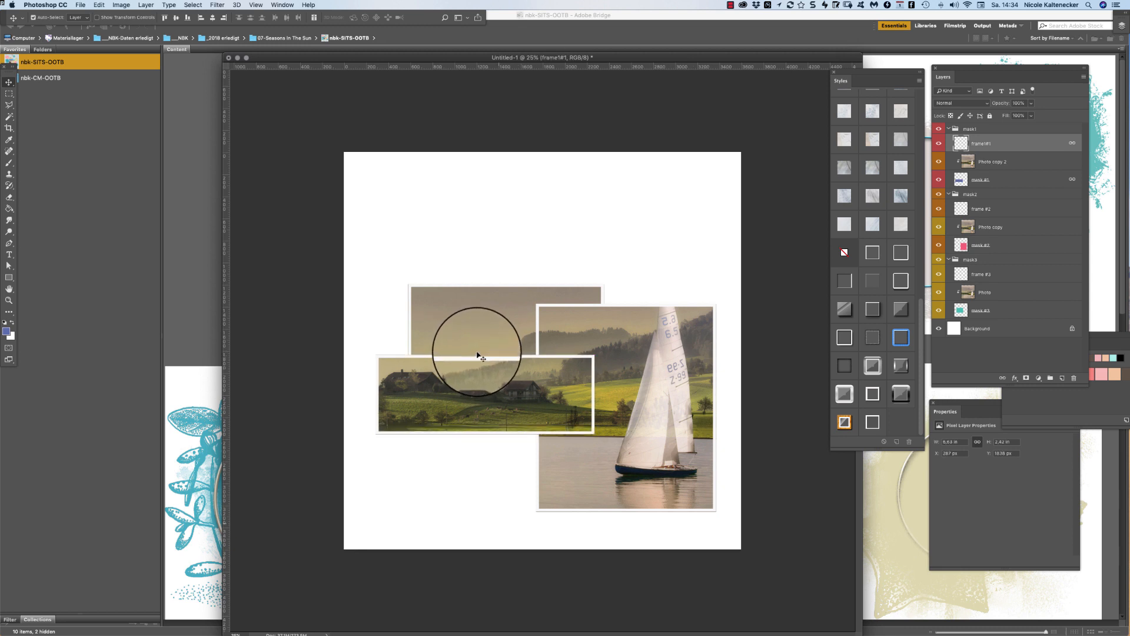
drag(511, 299, 518, 300)
key(super+z)
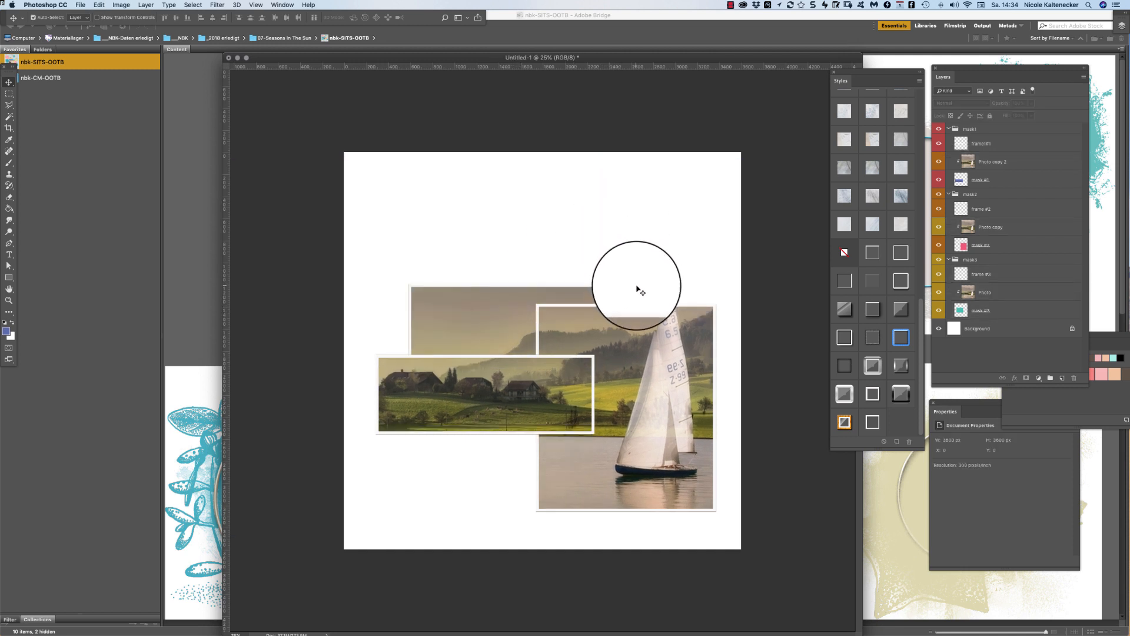
click(650, 325)
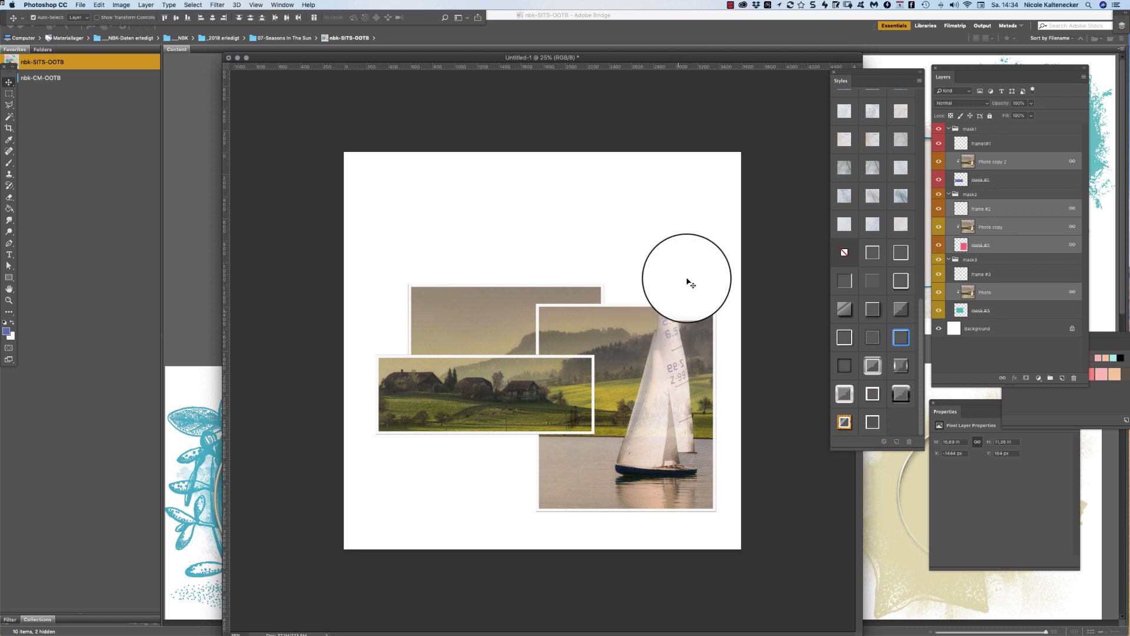
click(695, 259)
drag(694, 259, 708, 294)
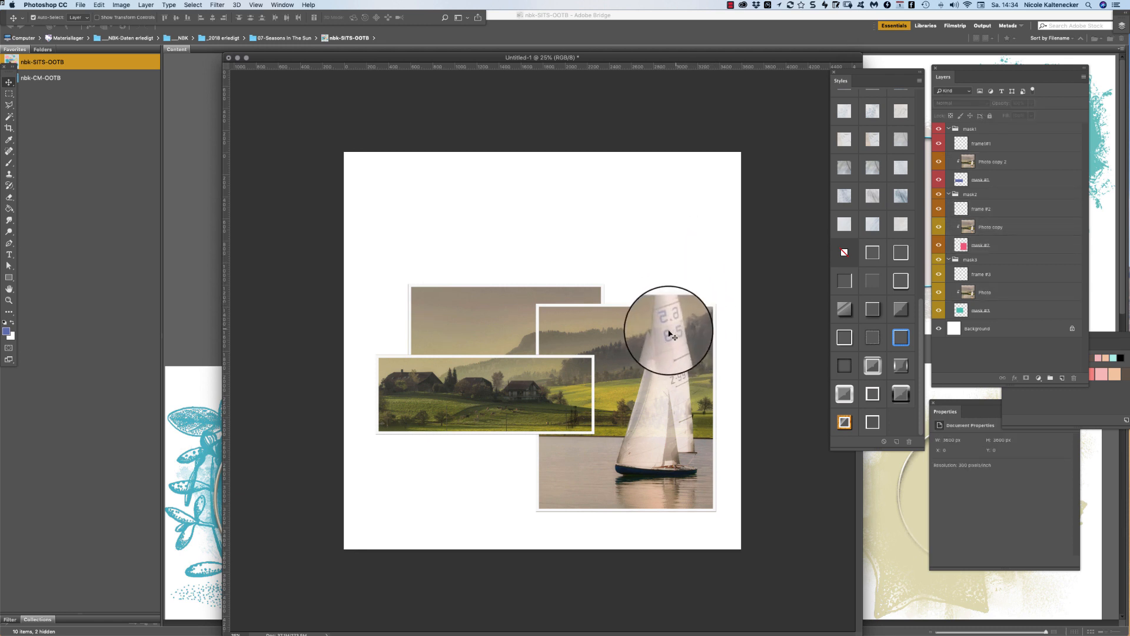
drag(667, 329, 681, 402)
mouse_move(714, 310)
mouse_down()
mouse_move(712, 239)
mouse_move(714, 302)
mouse_up()
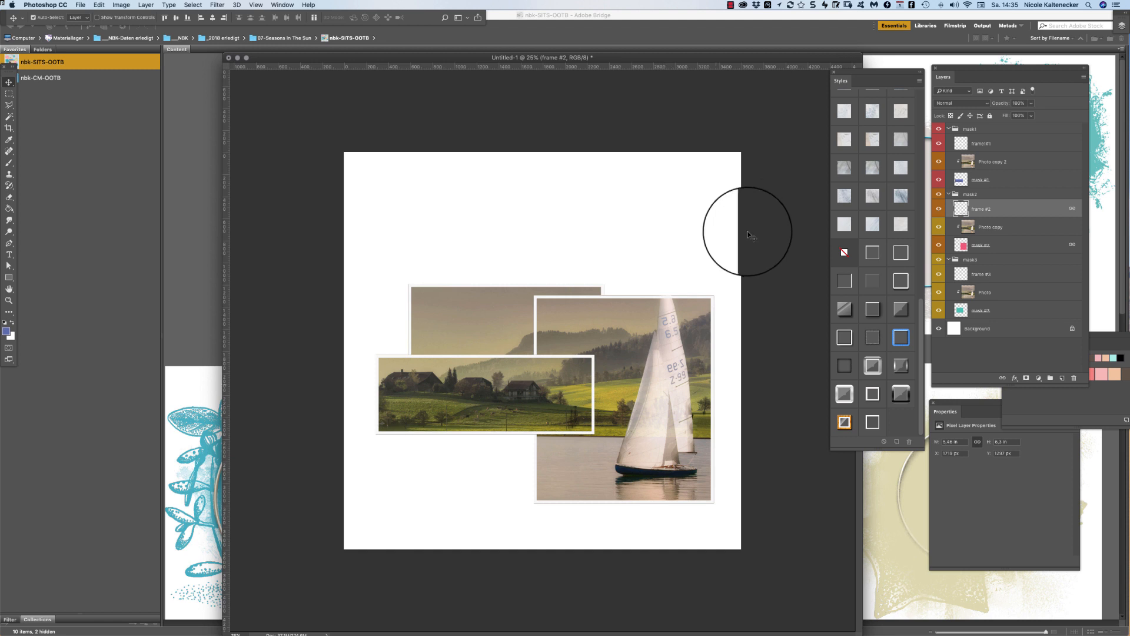
Duplicate the Photo copy layer to the top of the layer stack and collapse the mask1, mask2 and mask3 groups
click(687, 288)
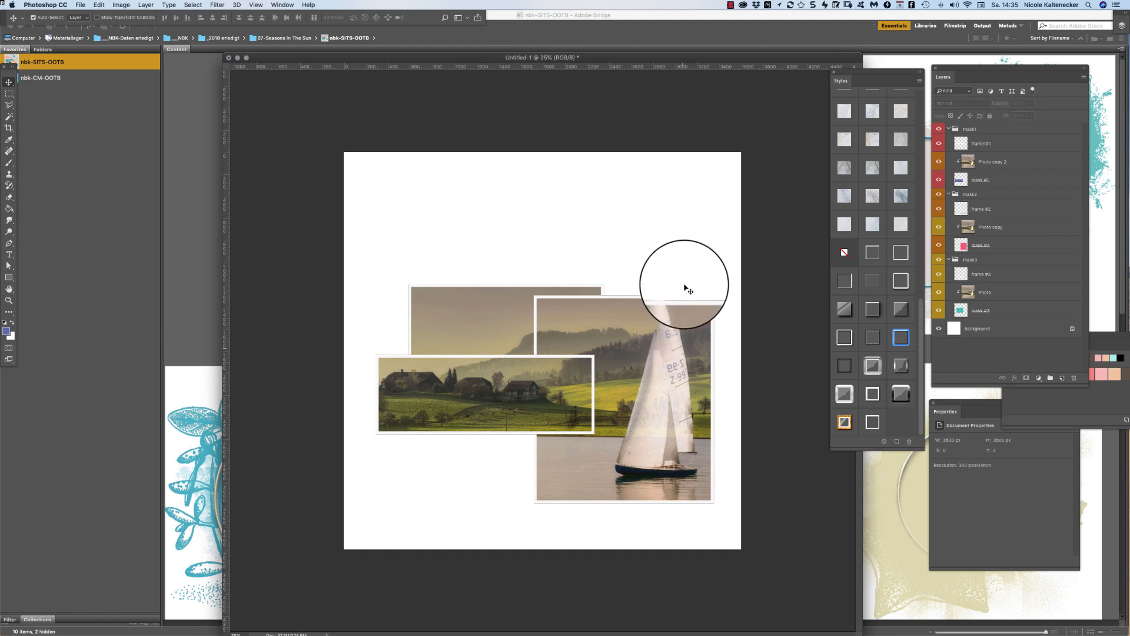
click(671, 360)
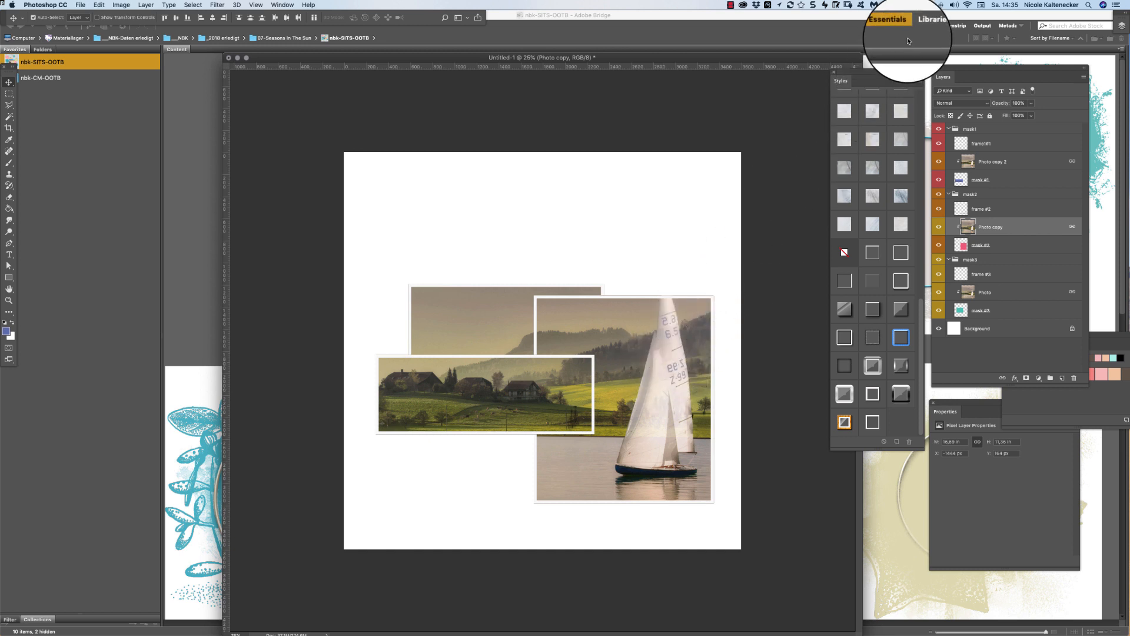
key(super+j)
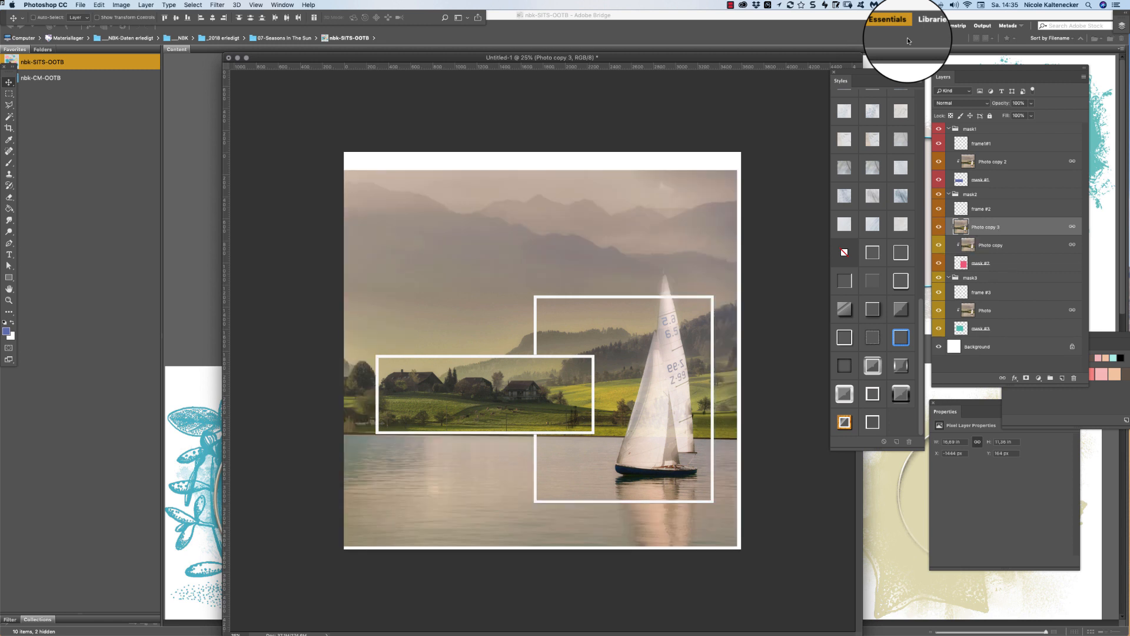
key(super+shift+bracketright)
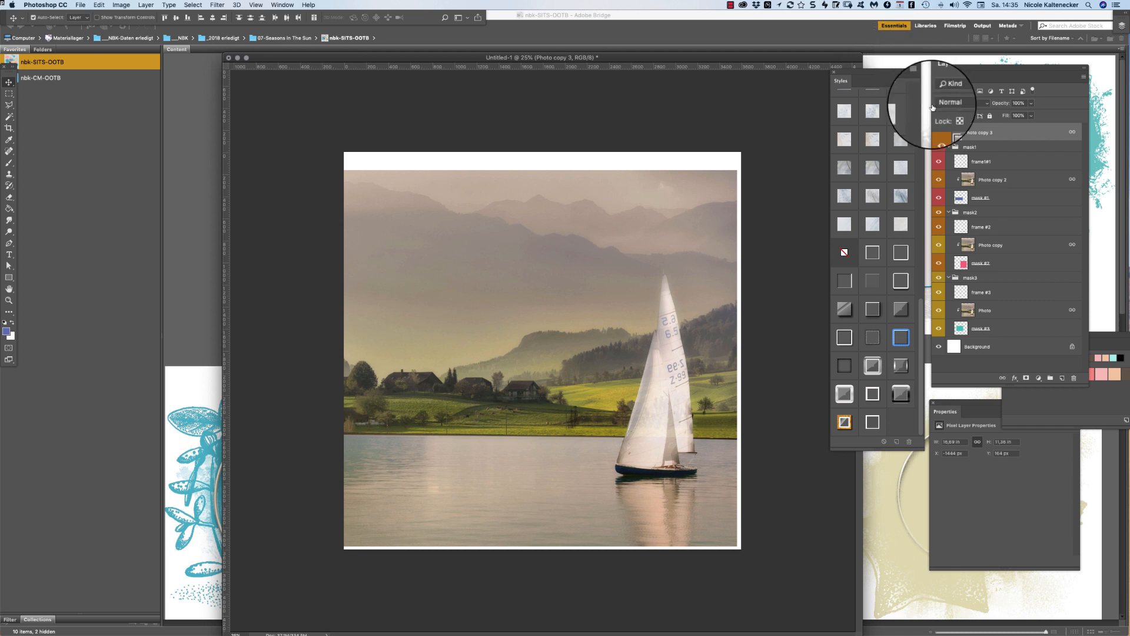
click(949, 148)
click(949, 158)
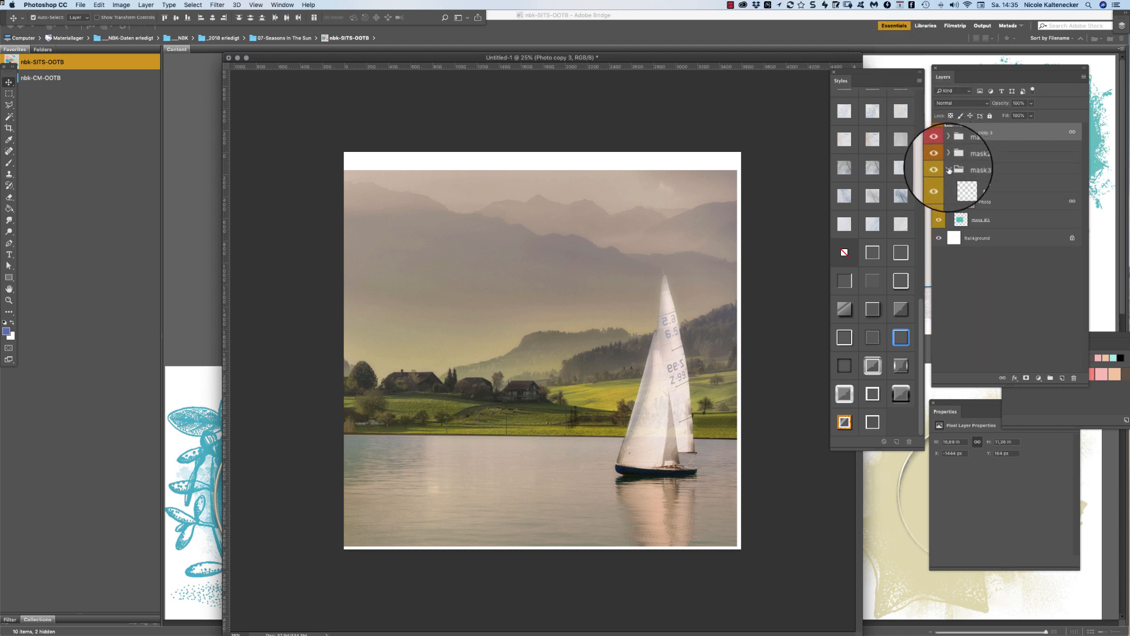
click(949, 170)
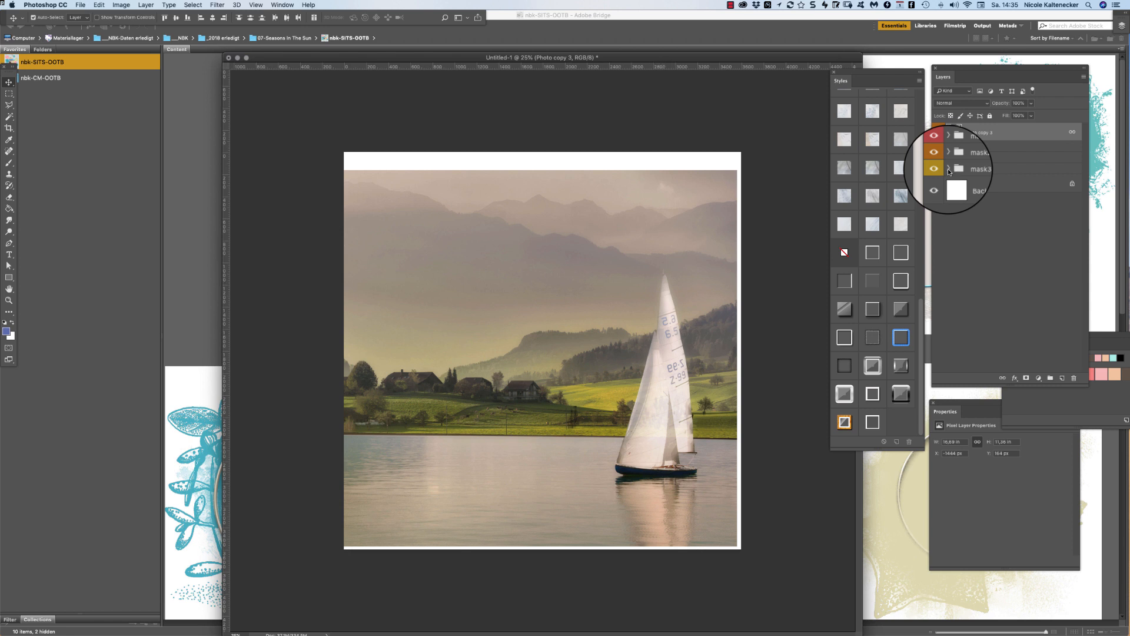
Select the sailboat with the Quick Selection tool and turn the selection into a layer mask on the duplicated photo
click(10, 118)
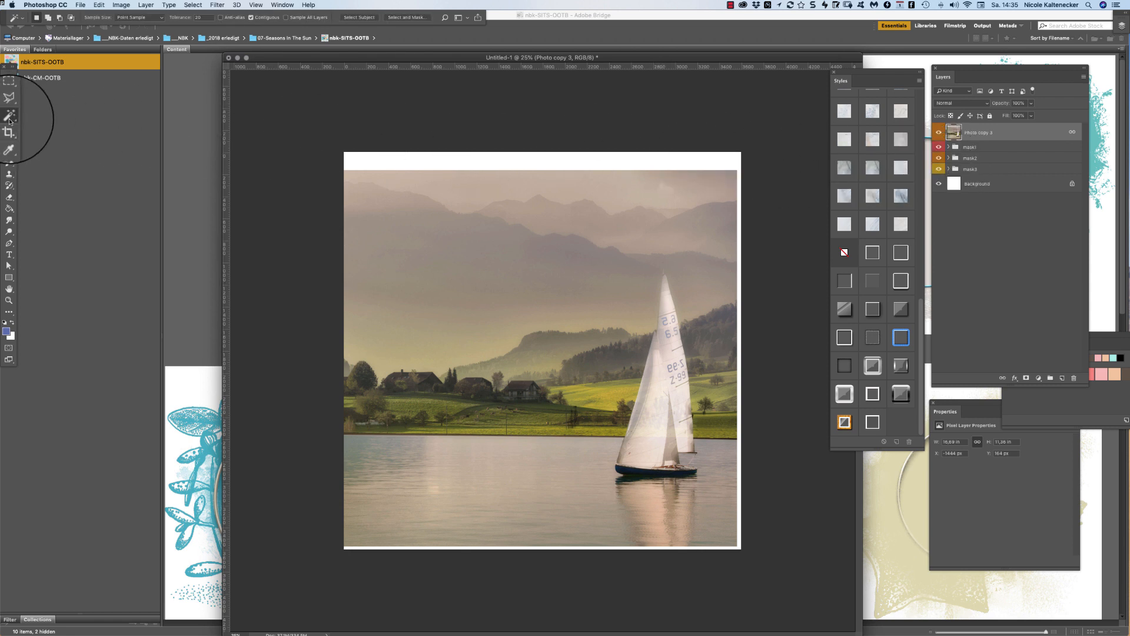
click(46, 116)
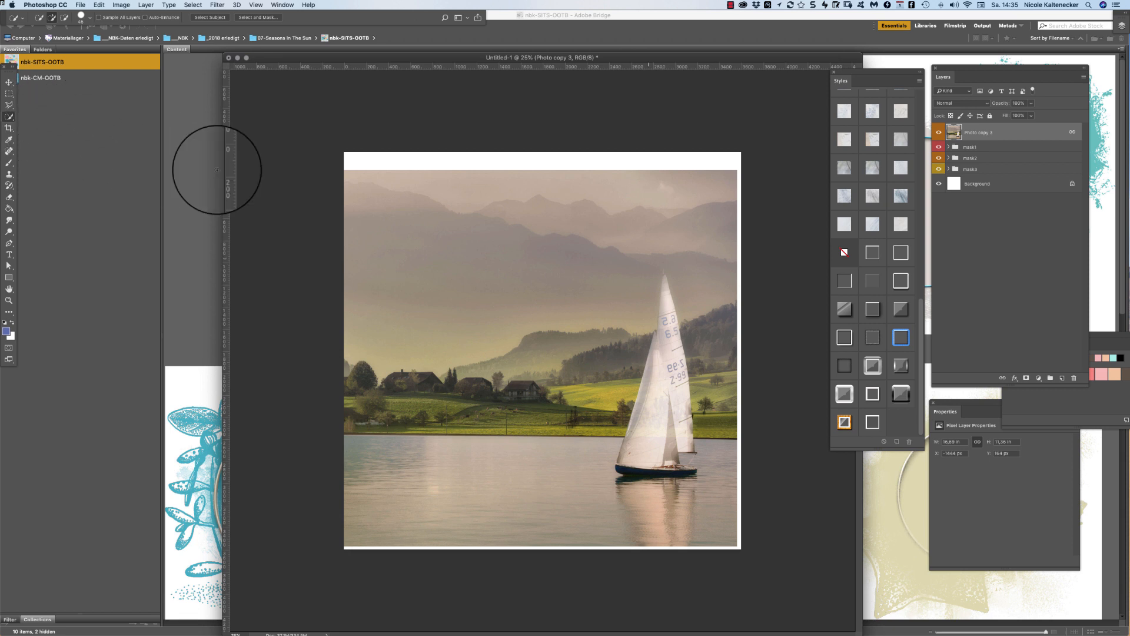
drag(661, 267, 657, 367)
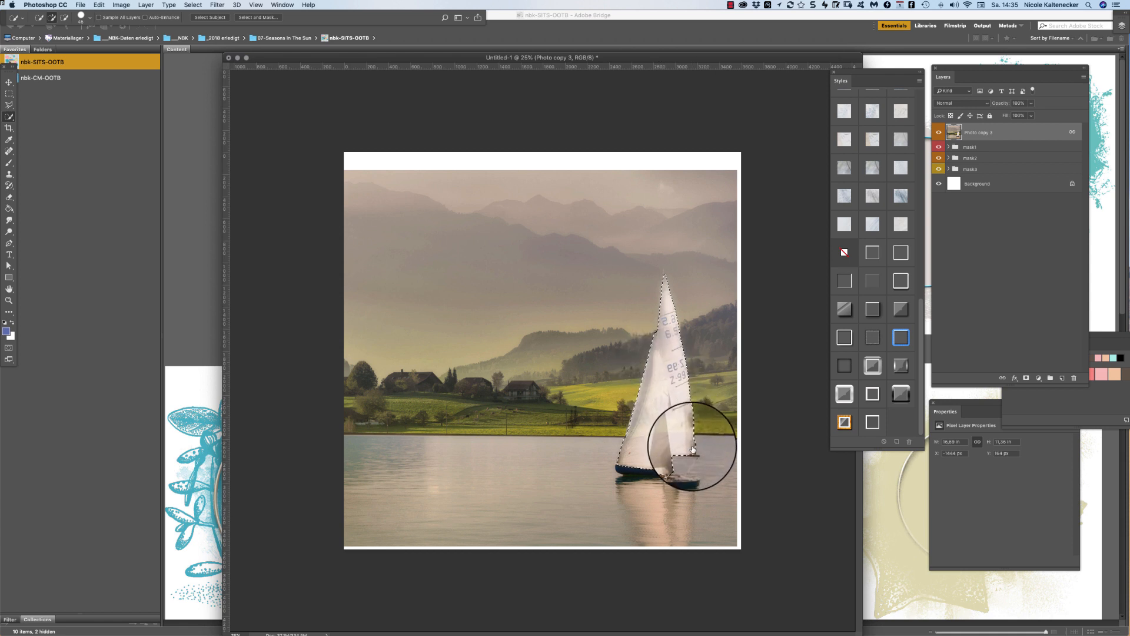
click(1026, 379)
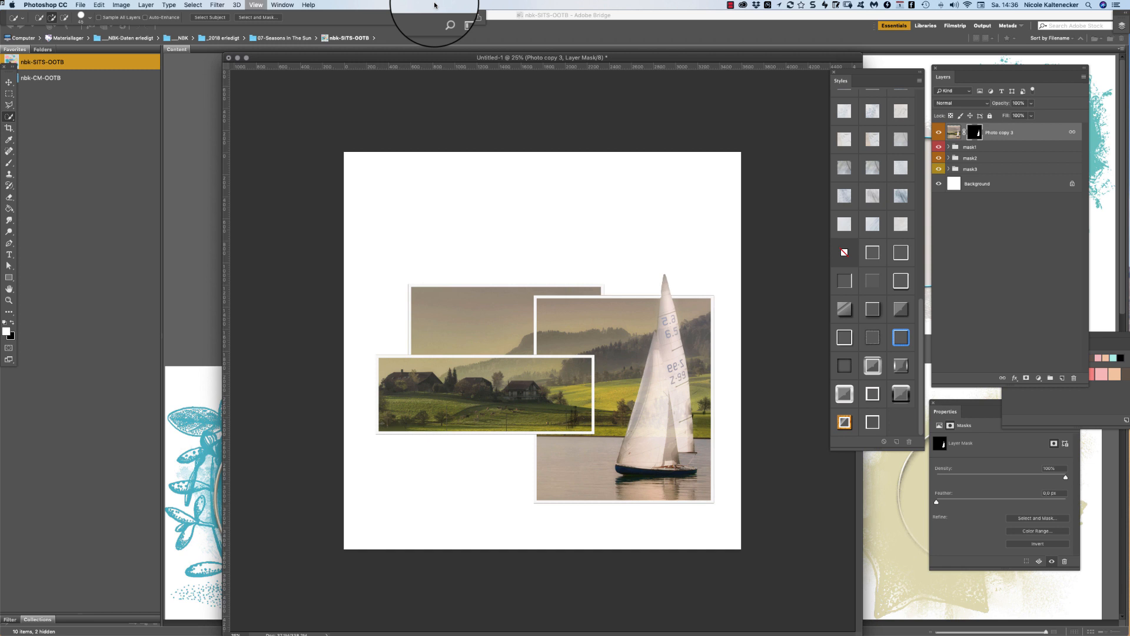
Move the frame #3 pair up to about X 619 px, Y 896 px, and the frame1#1 pair down to about X 327 px, Y 1968 px
key(super+plus)
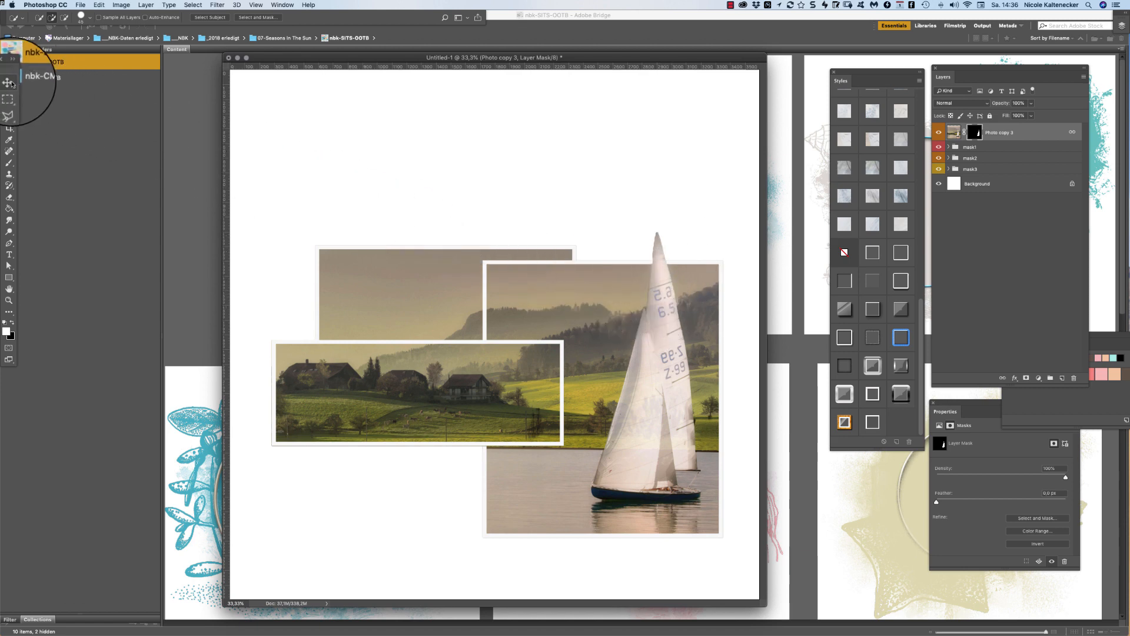
click(8, 82)
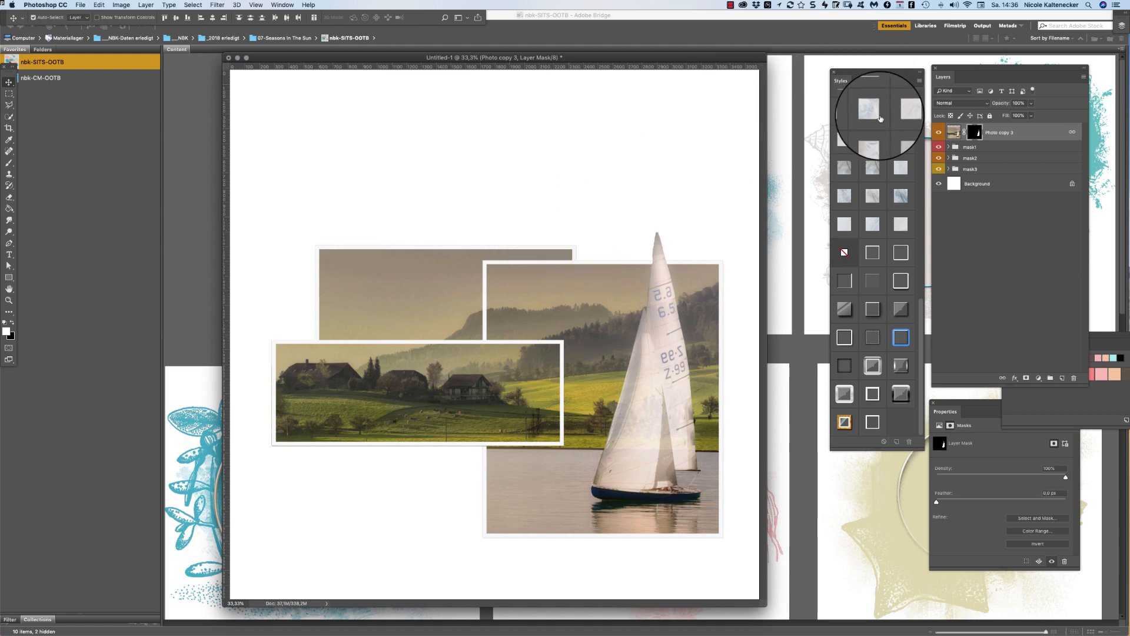
click(411, 252)
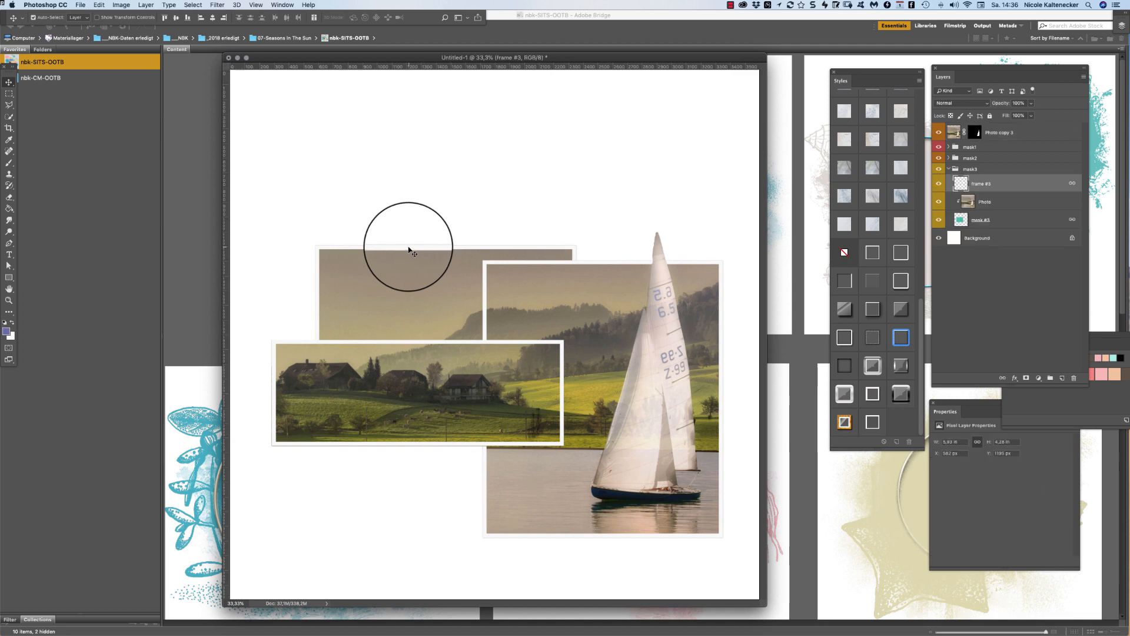
drag(408, 250, 414, 206)
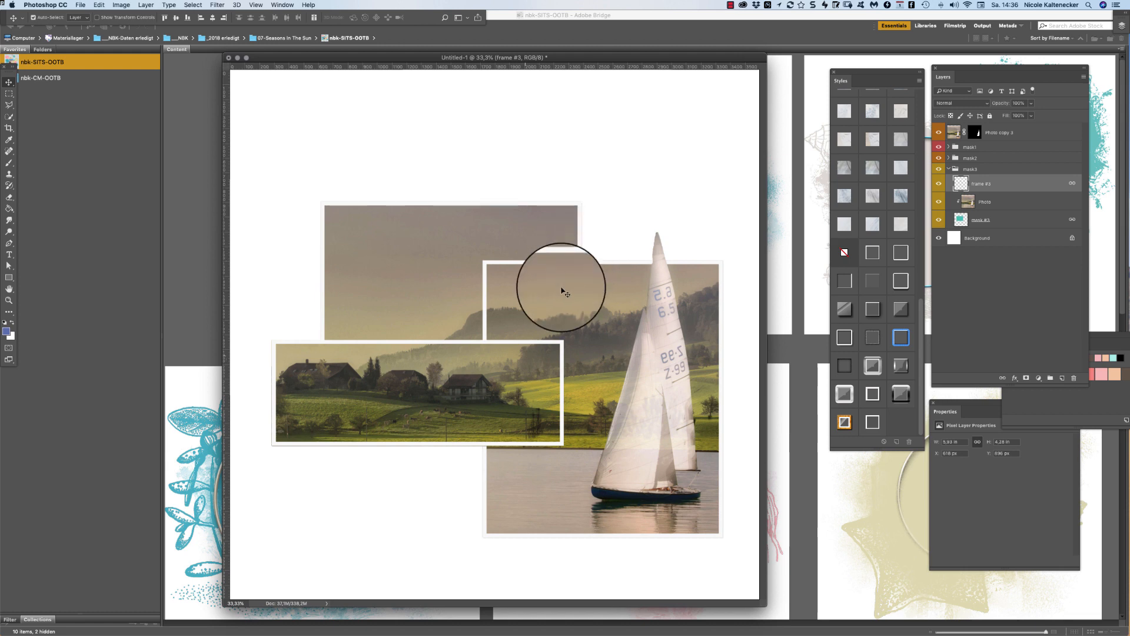
click(528, 343)
mouse_move(528, 343)
mouse_down()
mouse_move(520, 398)
mouse_move(503, 348)
mouse_move(520, 318)
mouse_move(526, 346)
mouse_up()
mouse_move(524, 357)
mouse_down()
mouse_move(536, 353)
mouse_move(531, 362)
mouse_up()
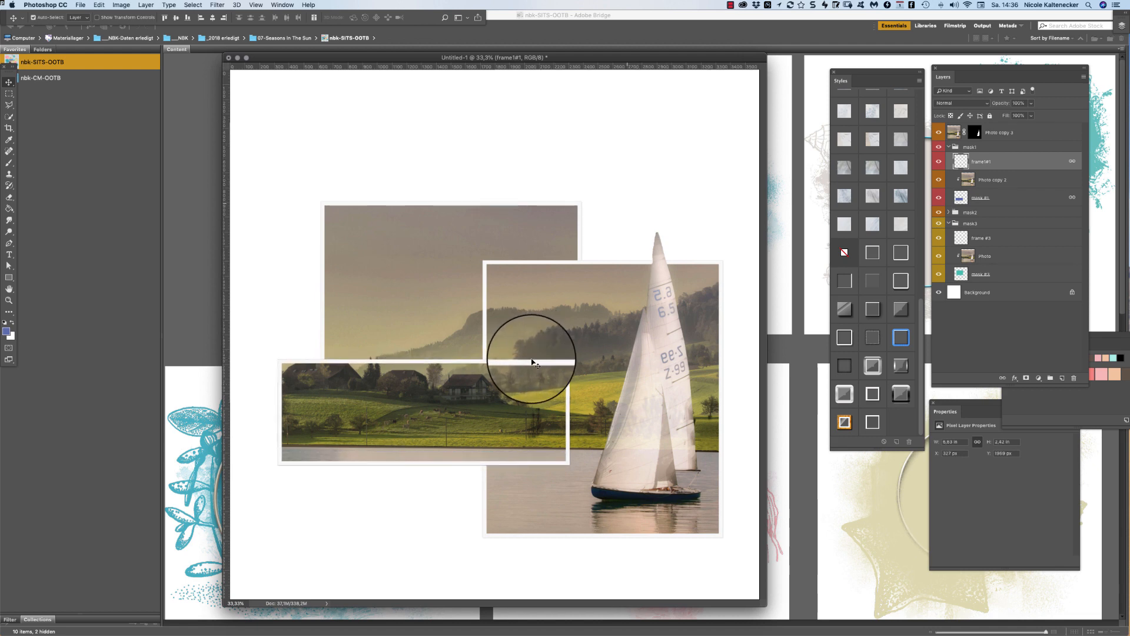
click(460, 528)
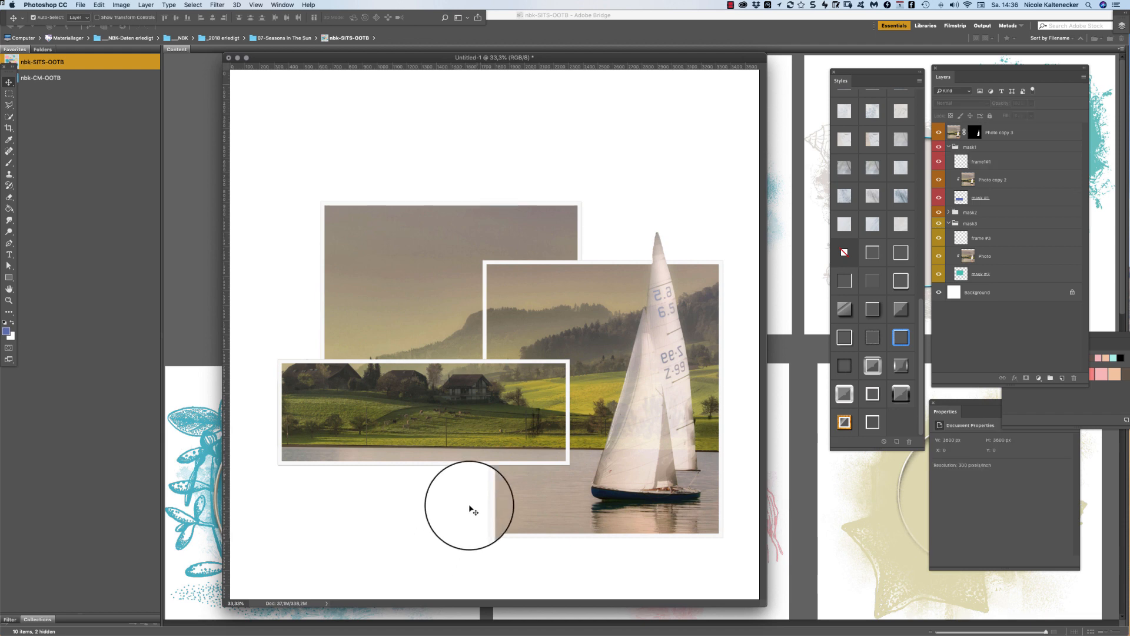
Add a drop shadow to mask #1 with a distance of about 25 px and a slightly larger size
click(492, 446)
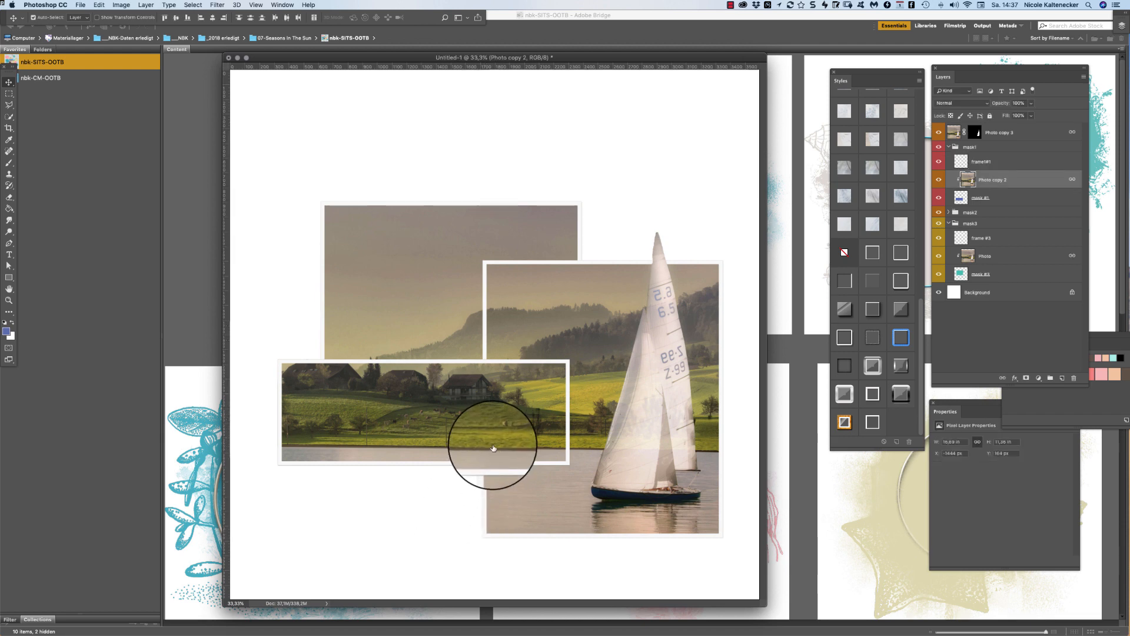
click(1019, 198)
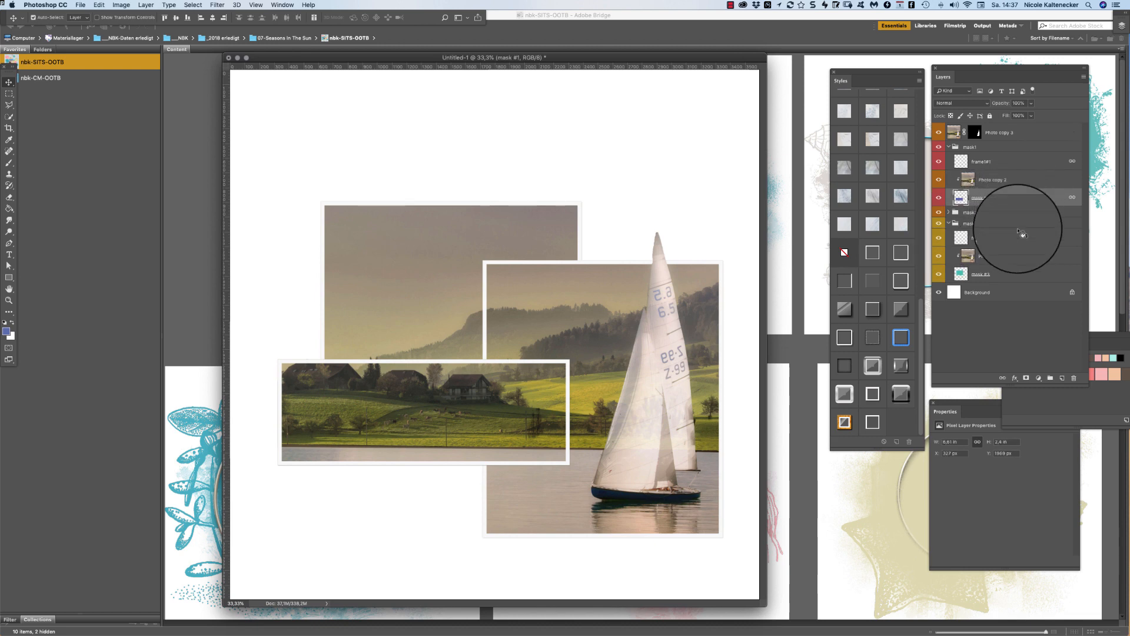
click(1014, 378)
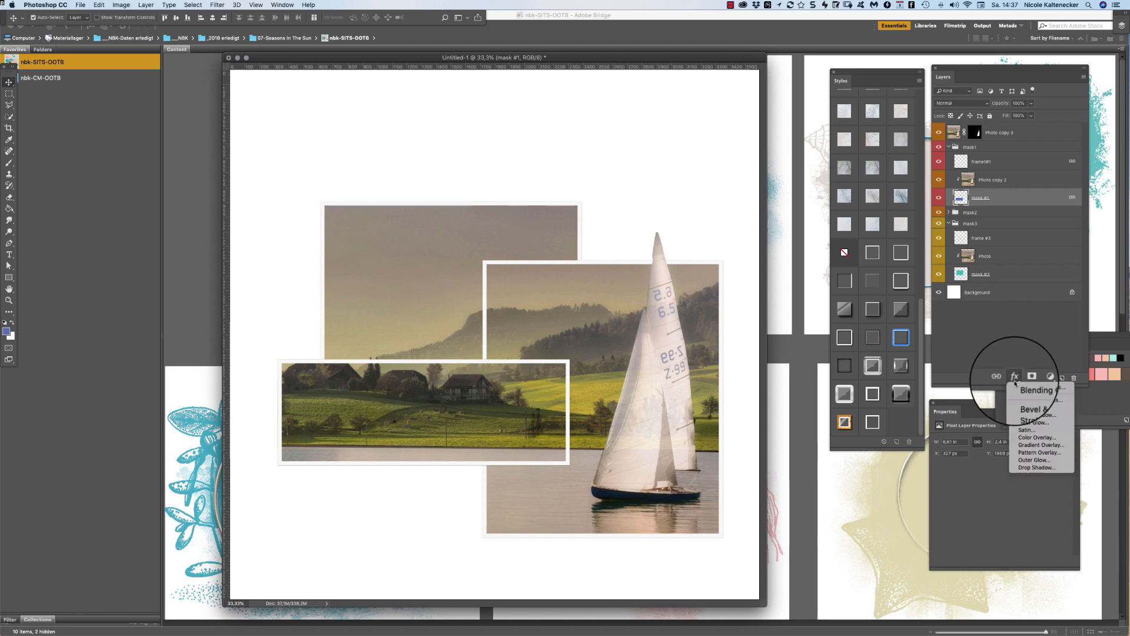
click(1036, 477)
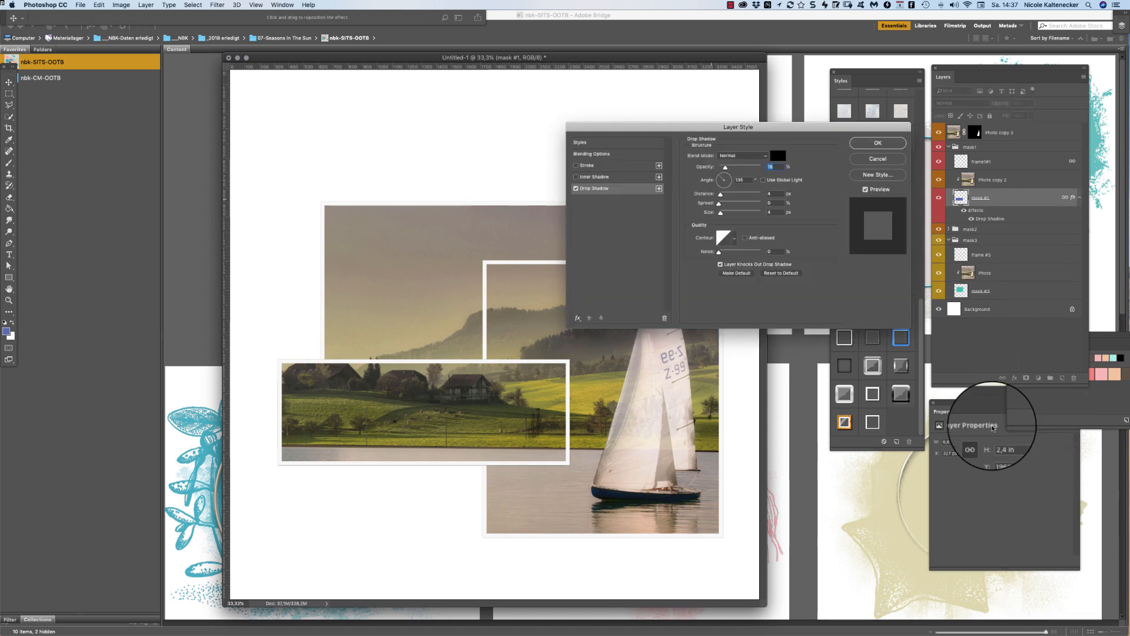
mouse_move(721, 194)
mouse_down()
mouse_move(730, 192)
mouse_move(726, 212)
mouse_up()
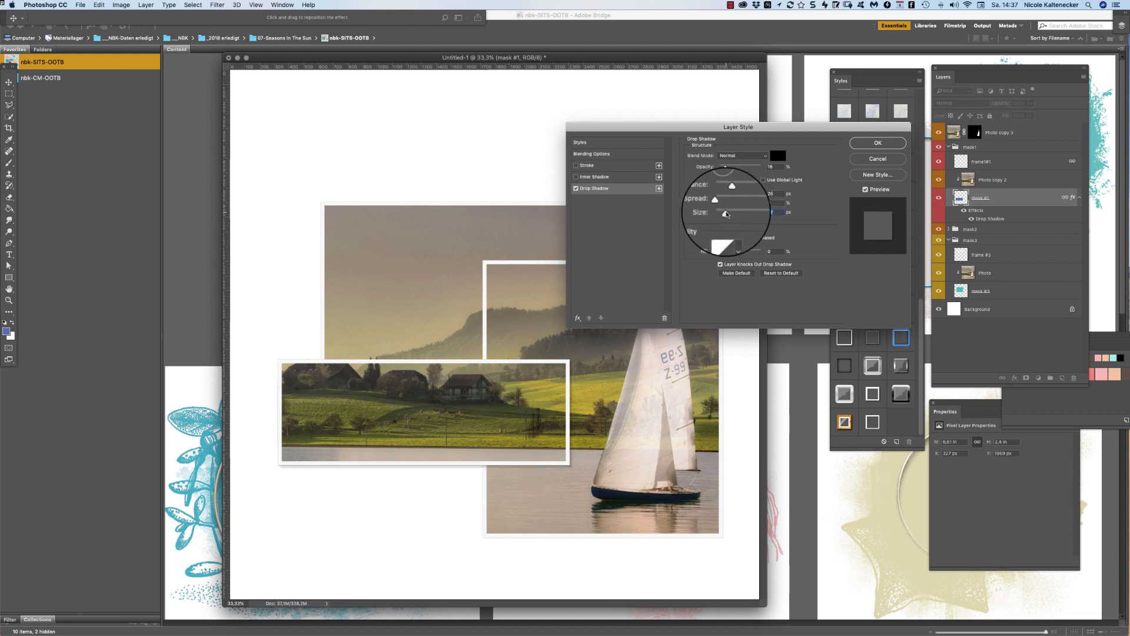
click(875, 143)
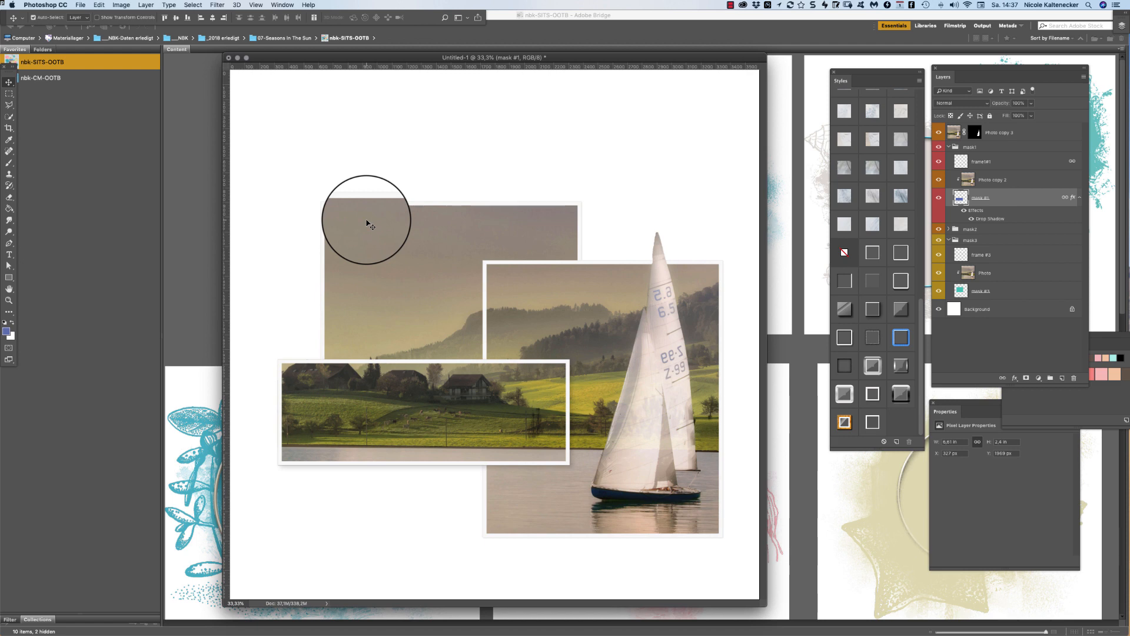
Move the linked photos to about X -1379 px, Y 283 px, and the frame #3 pair to about X 943 px, Y 369 px
mouse_move(478, 413)
mouse_down()
mouse_move(472, 405)
mouse_move(482, 438)
mouse_move(488, 431)
mouse_up()
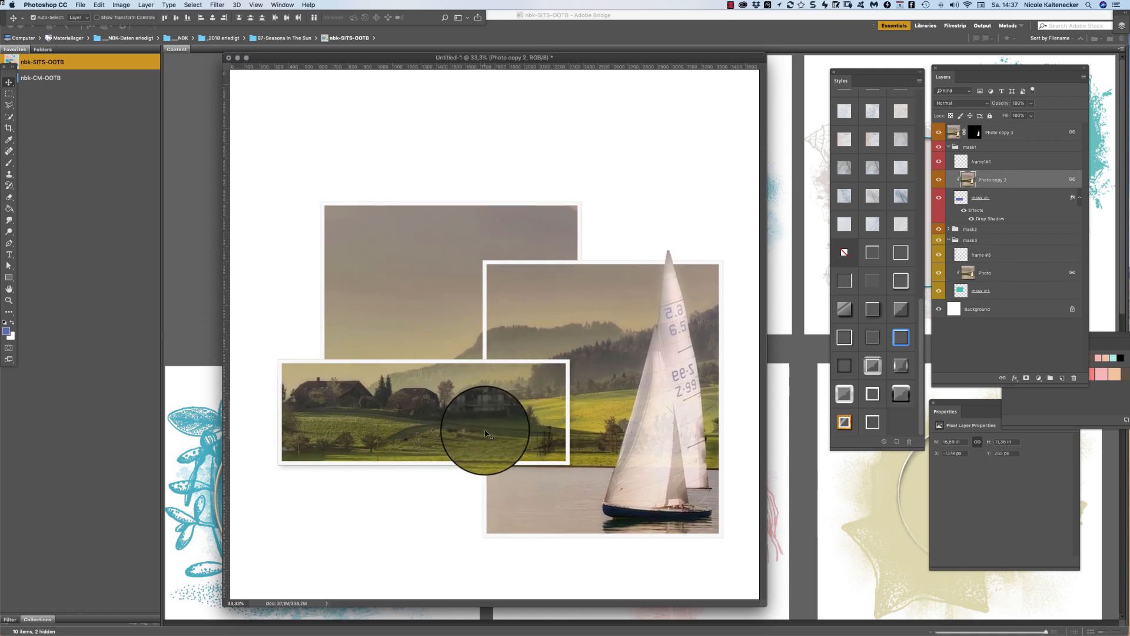
drag(488, 235, 568, 121)
key(super+z)
click(518, 201)
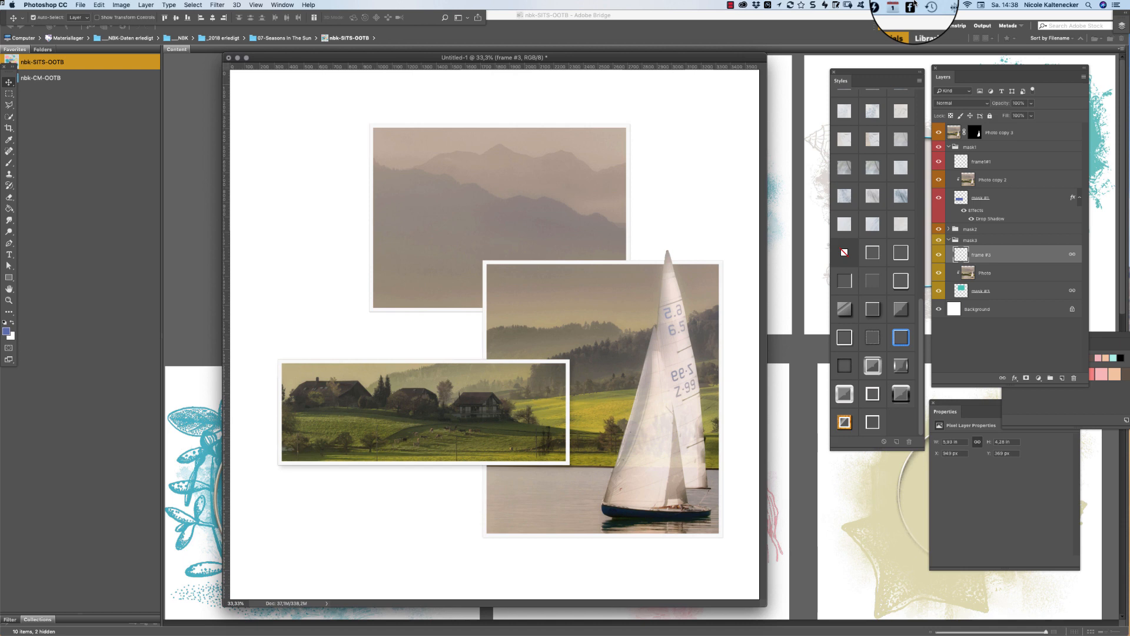
Switch to Adobe Bridge, open the template nbk-SITS-OOTB-1.psd in Photoshop, and return to Bridge
click(182, 235)
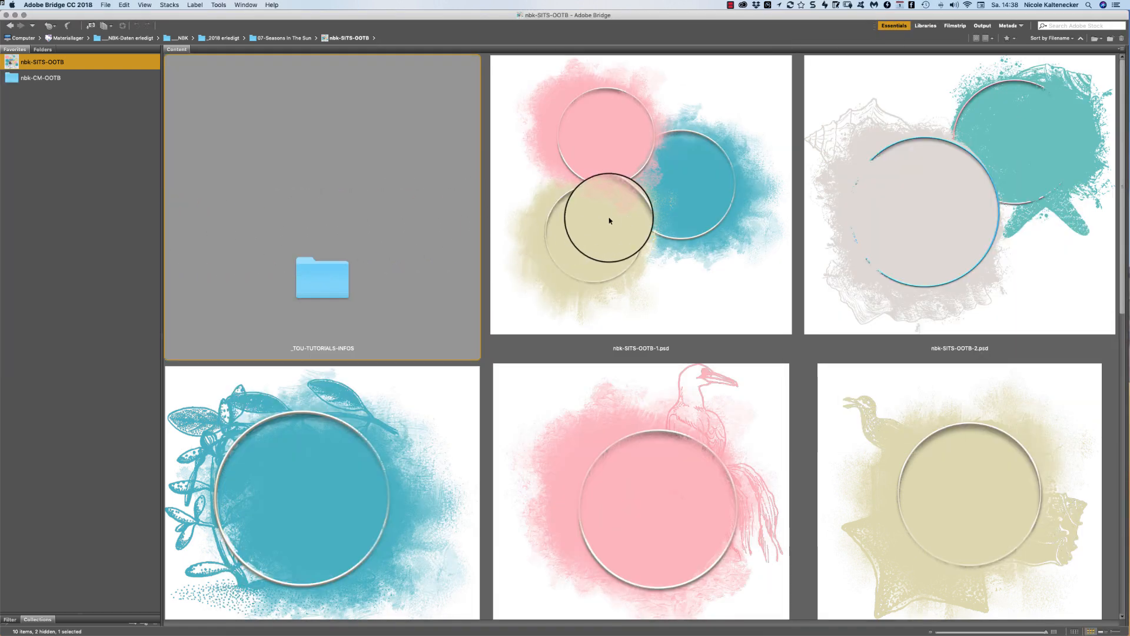
click(610, 219)
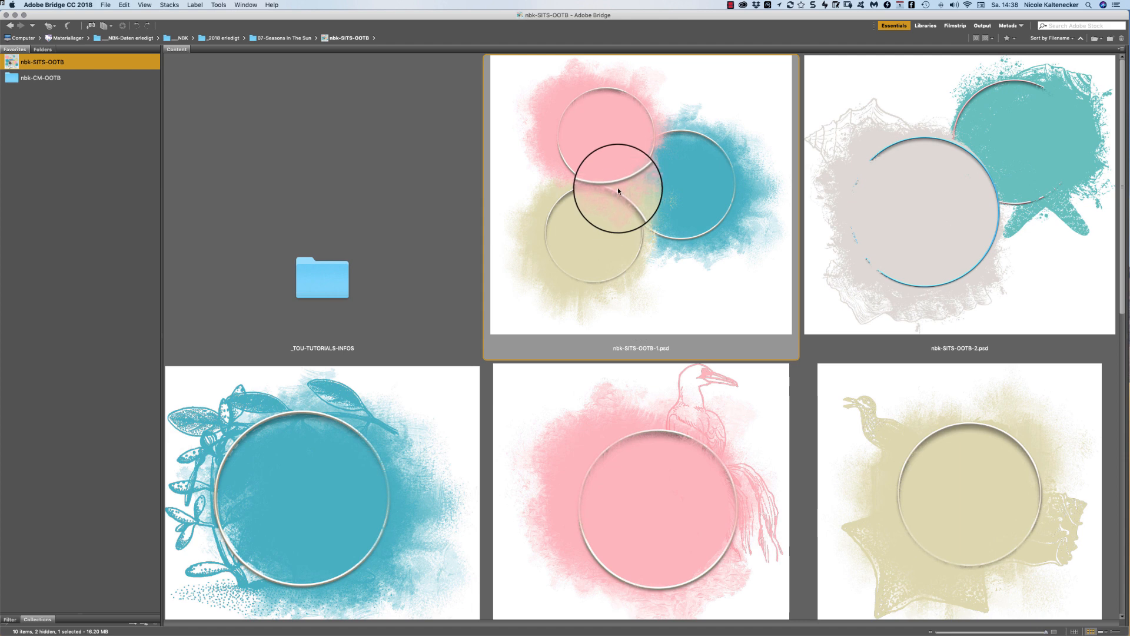
double_click(650, 179)
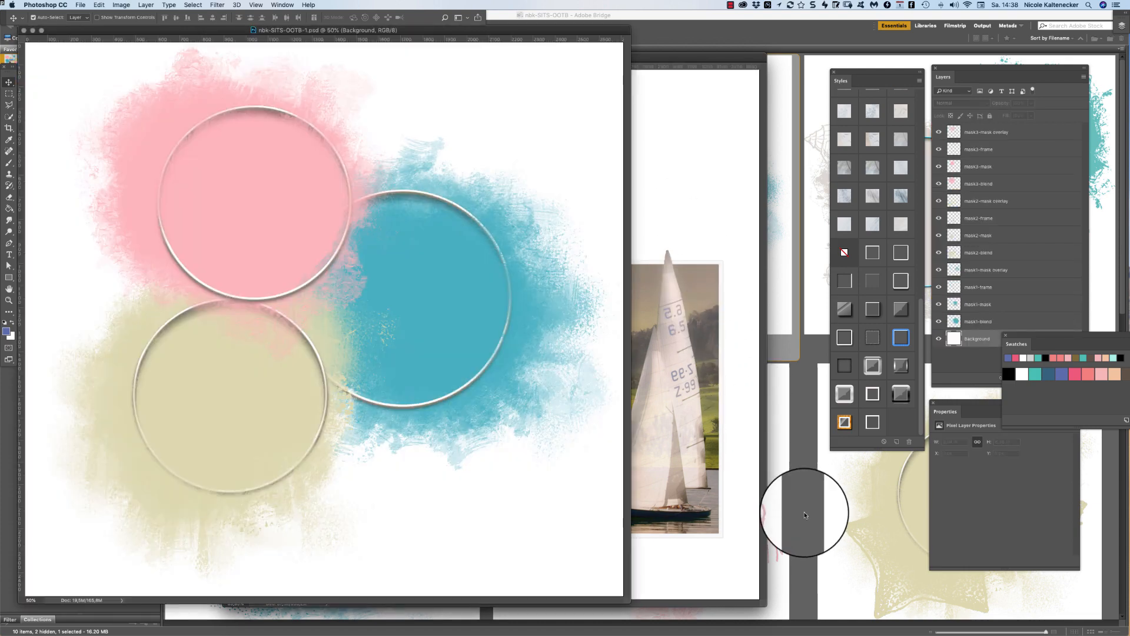
click(807, 517)
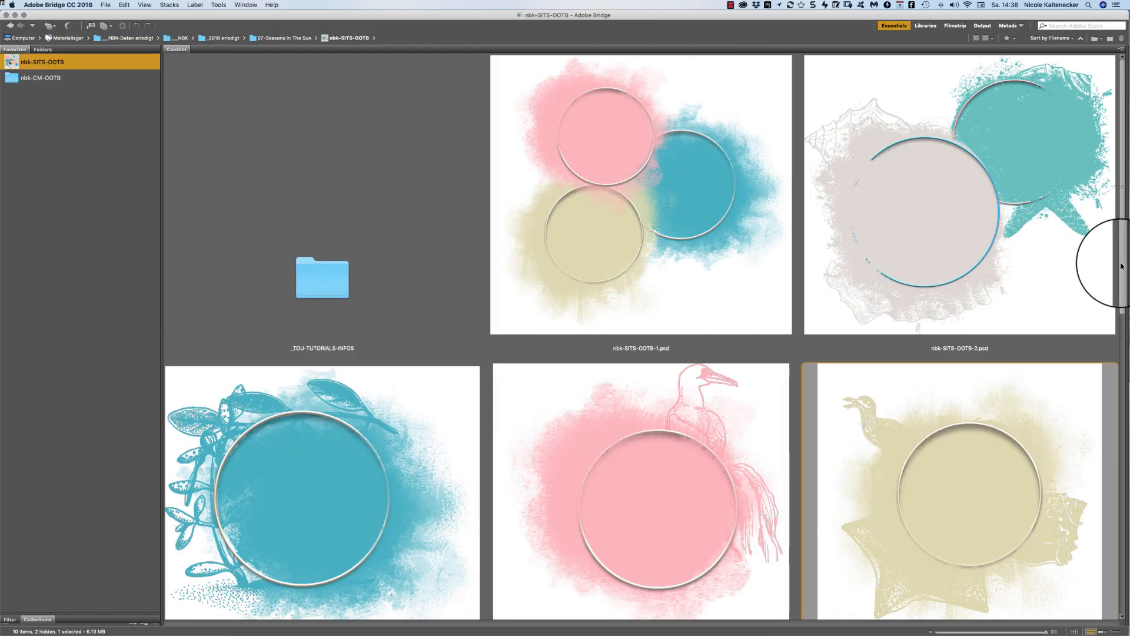
Look through the previews of the nbk-SITS-OOTB templates in the folder
click(1092, 320)
scroll(894, 564, down, 10)
scroll(894, 492, up, 3)
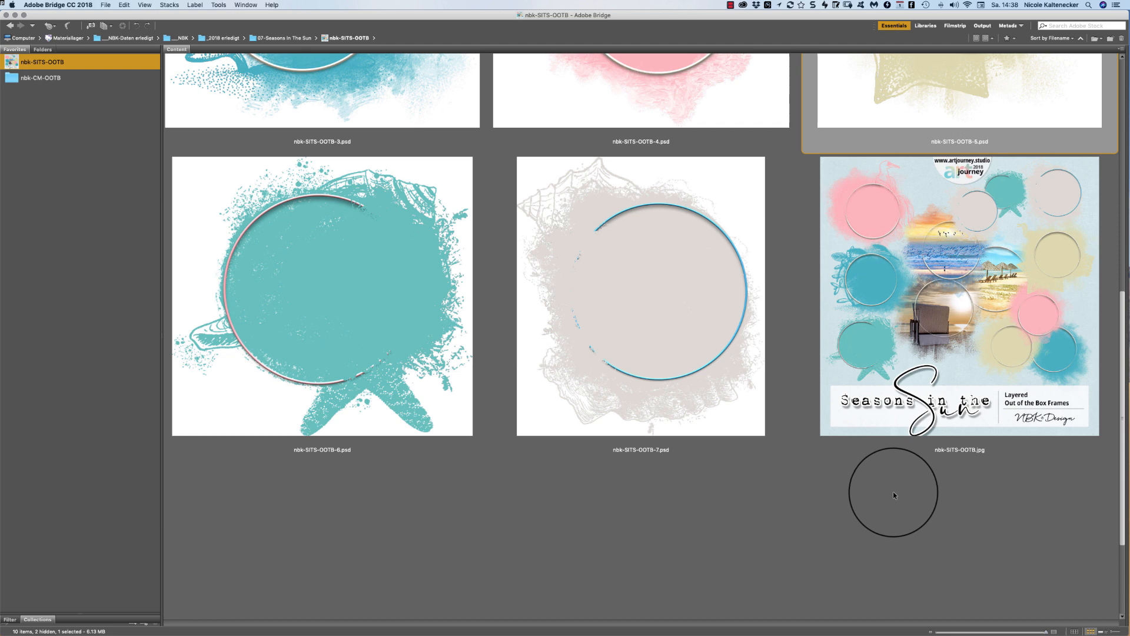
scroll(894, 495, up, 1)
scroll(892, 492, up, 10)
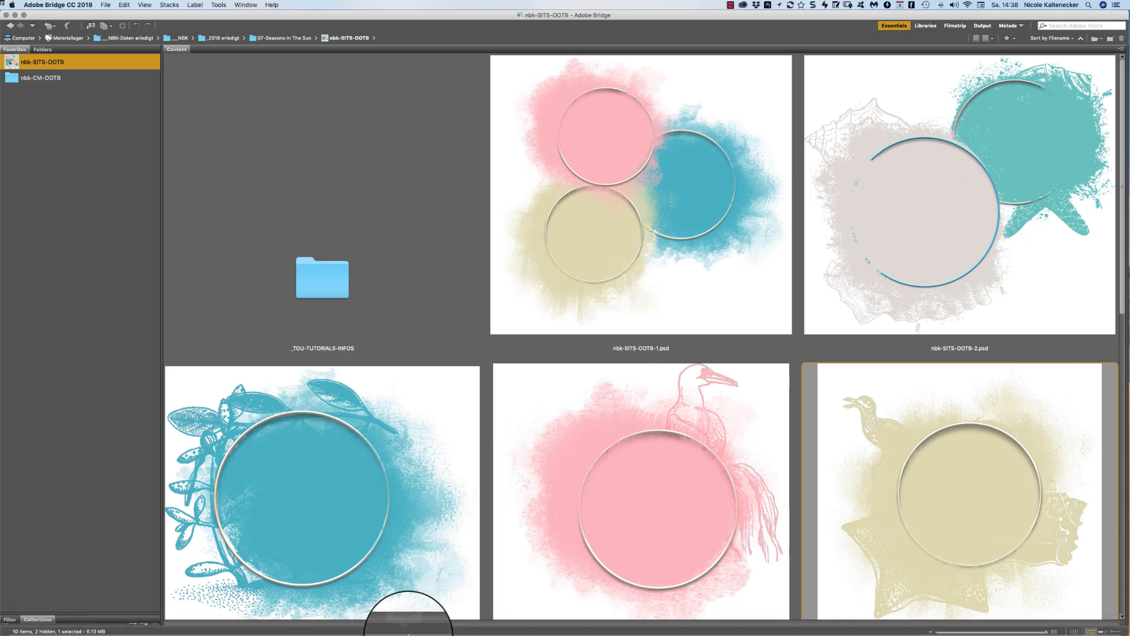
Switch to Photoshop, move the linked blue mask1 layers slightly lower, and place the Swatches panel clear of the Layers panel
click(403, 625)
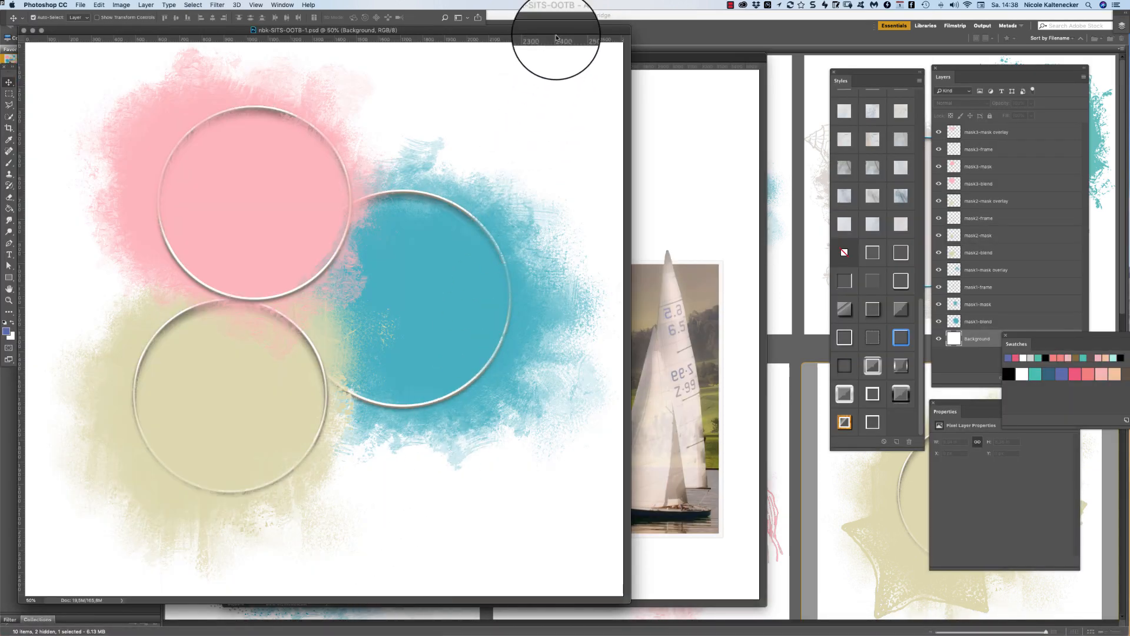
drag(558, 32, 668, 57)
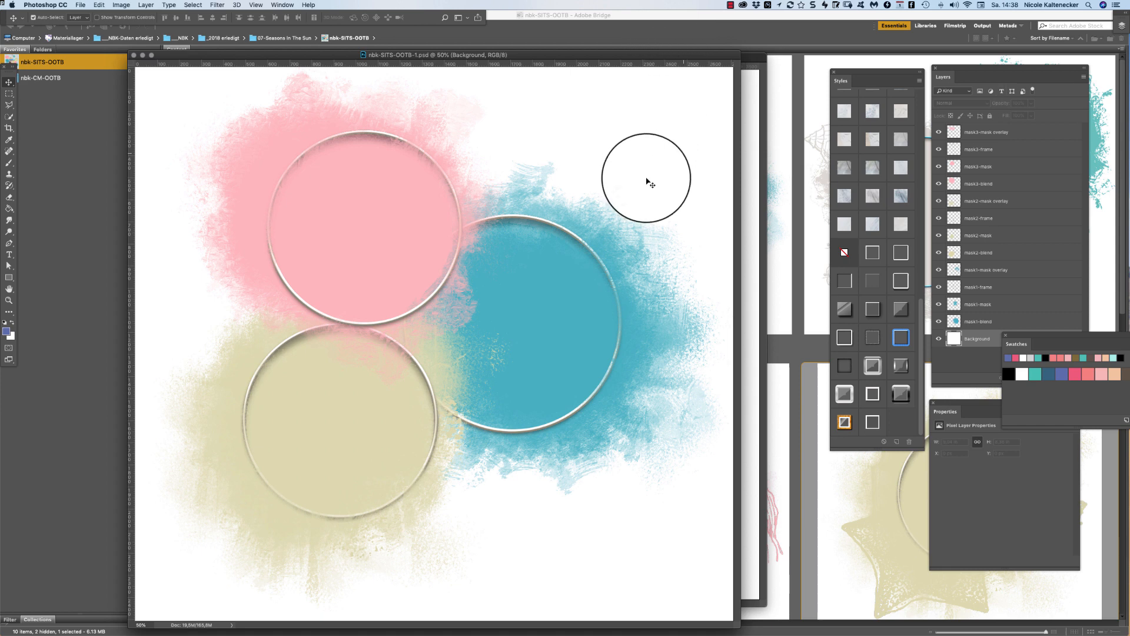
click(618, 255)
click(606, 271)
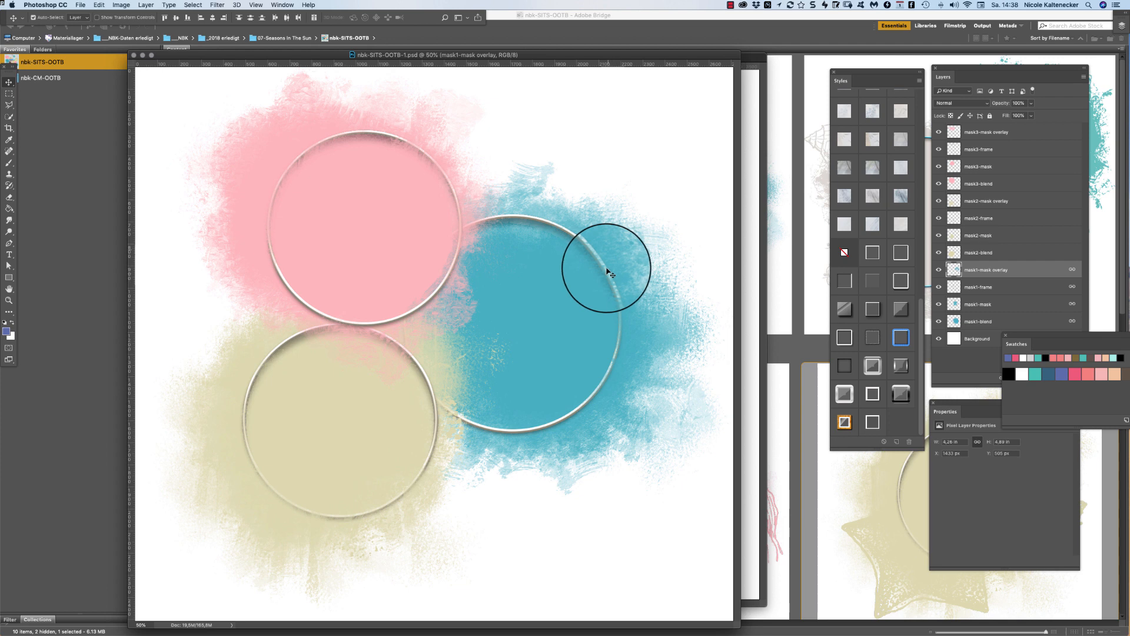
drag(608, 272, 635, 276)
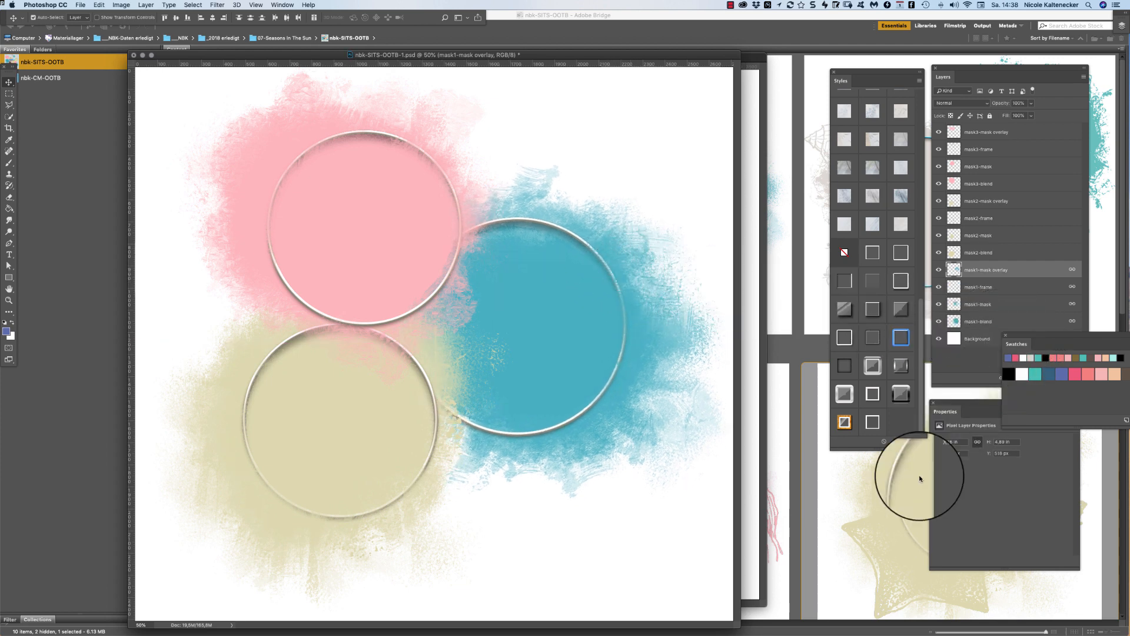
drag(1036, 333, 866, 476)
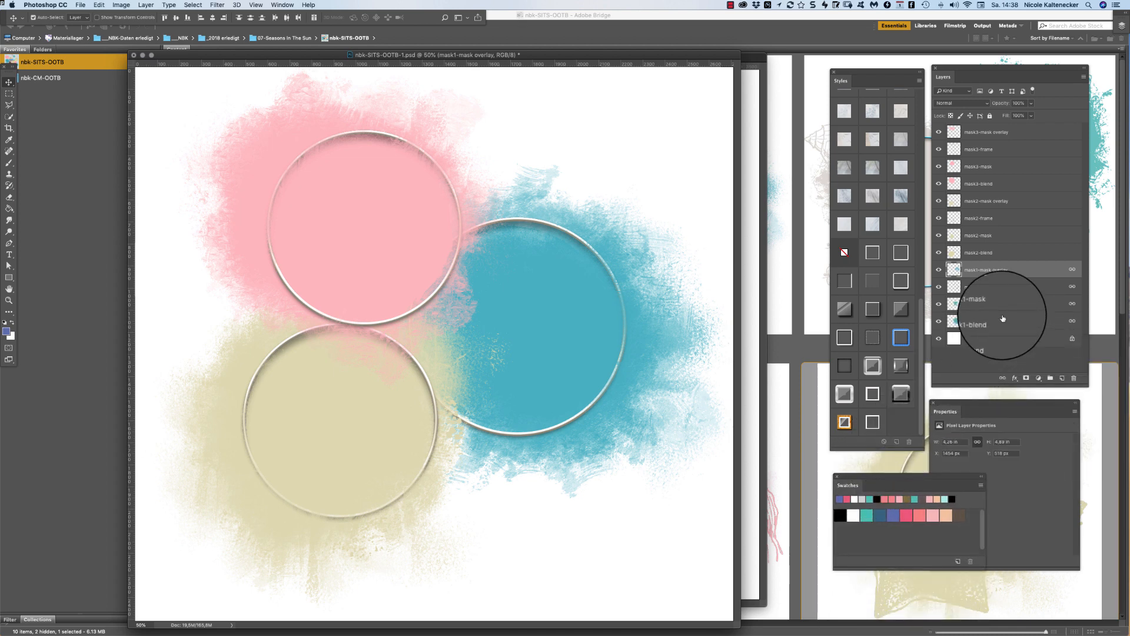
mouse_move(598, 287)
mouse_down()
mouse_move(605, 303)
mouse_move(592, 303)
mouse_up()
Shift the linked pink mask3 layers slightly left and the beige mask2 layers up and right to about X 123 px, Y 1096 px
click(413, 215)
mouse_move(413, 214)
mouse_down()
mouse_move(391, 202)
mouse_move(412, 212)
mouse_move(399, 213)
mouse_up()
drag(399, 428, 429, 431)
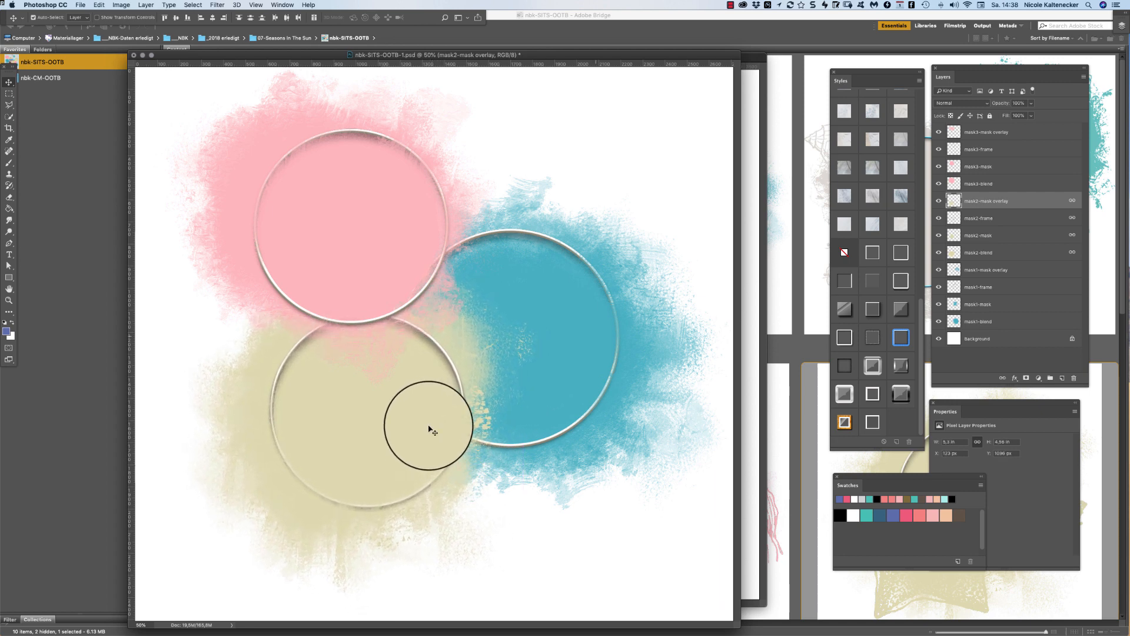
drag(951, 75, 972, 61)
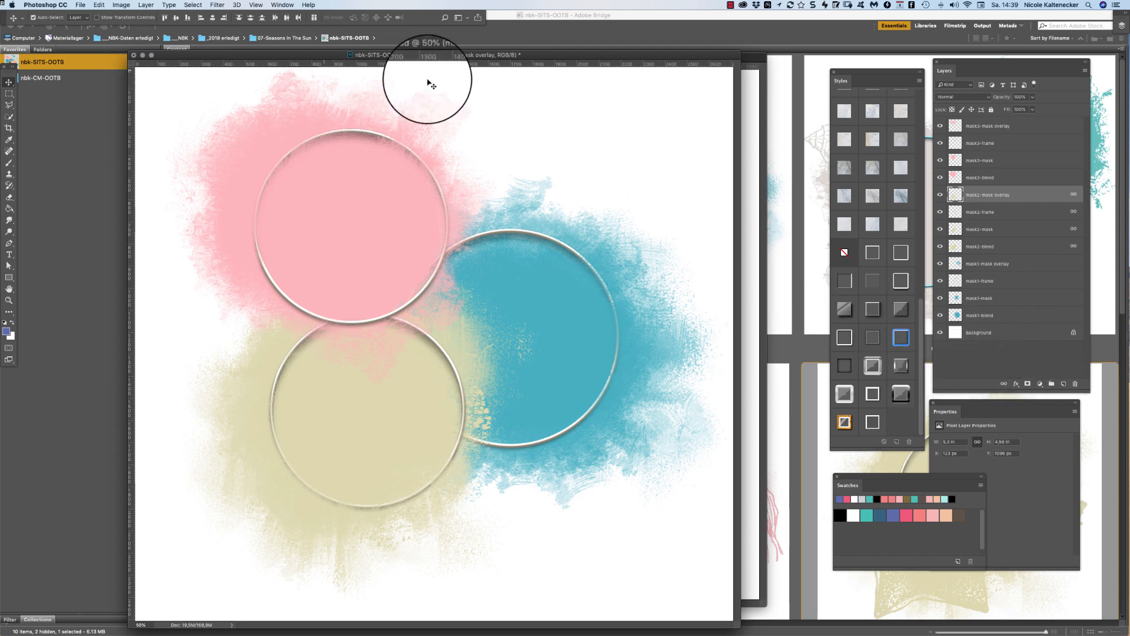
Bring up the Untitled-1 document, select its Photo layer in the mask3 group, and minimize that document window
click(281, 3)
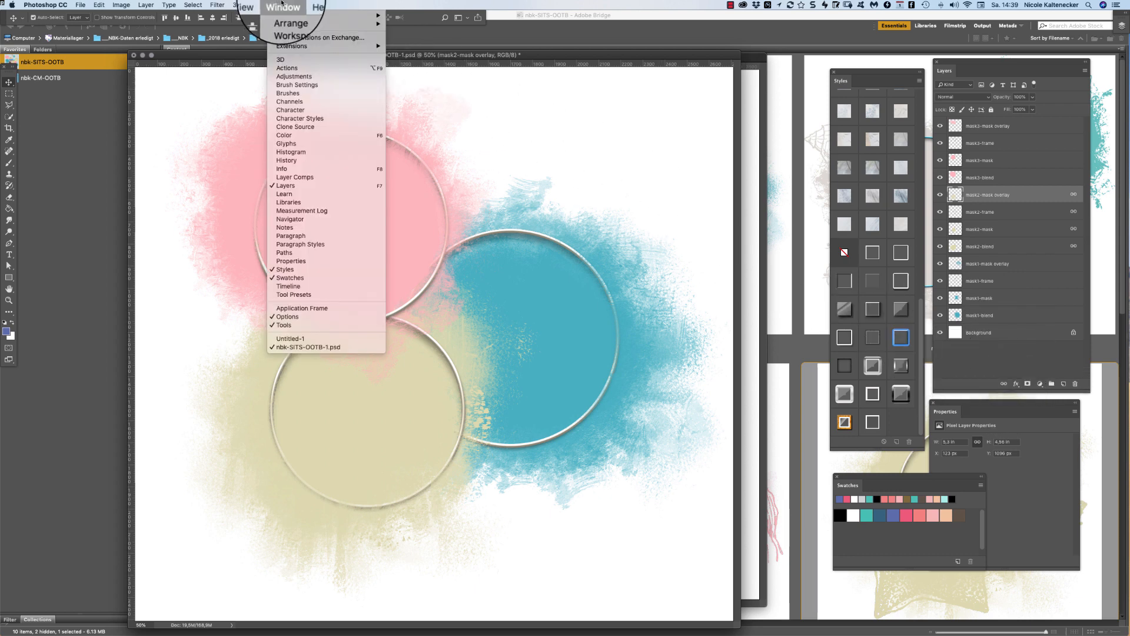
click(329, 338)
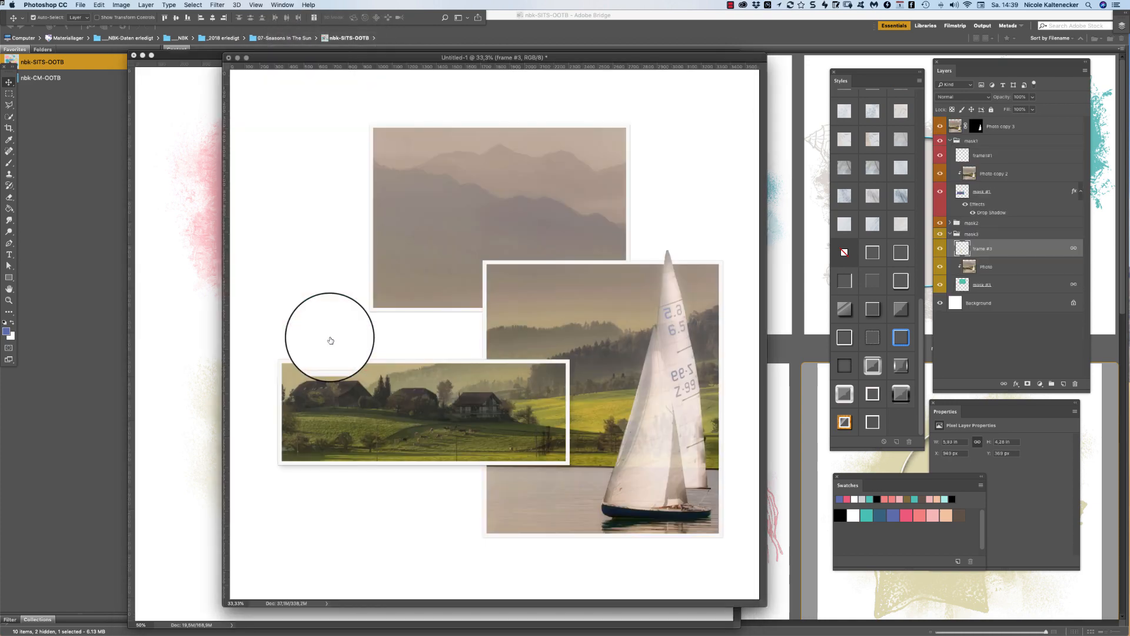
click(1008, 268)
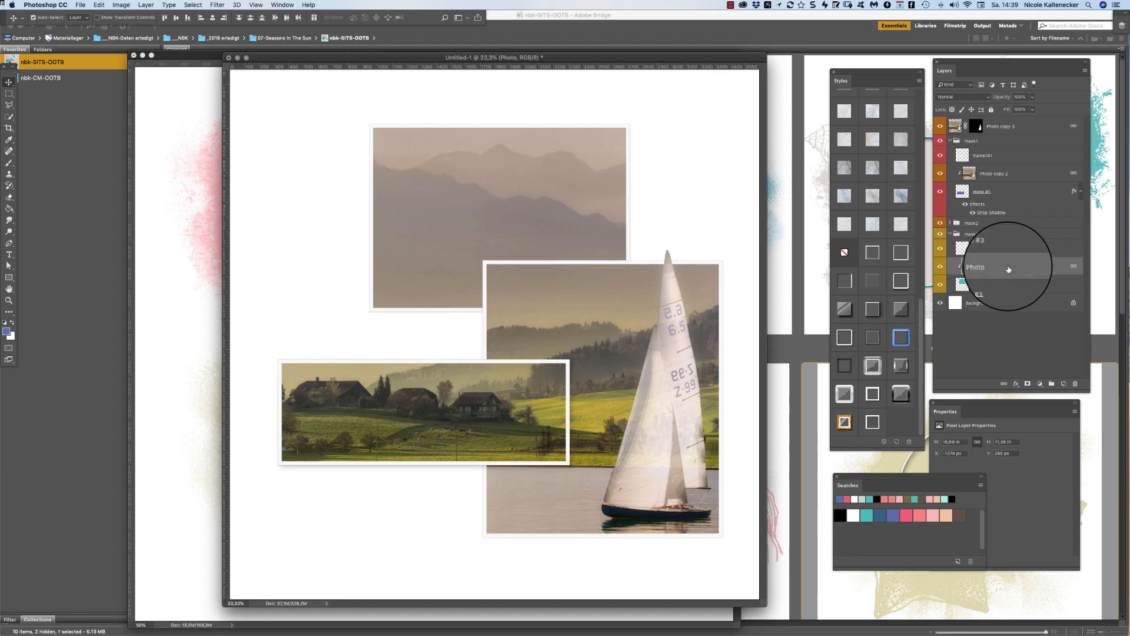
click(238, 58)
Search the Pixabay extension for "ocean" and download the tropical beach and turquoise water photo as a new file
click(282, 4)
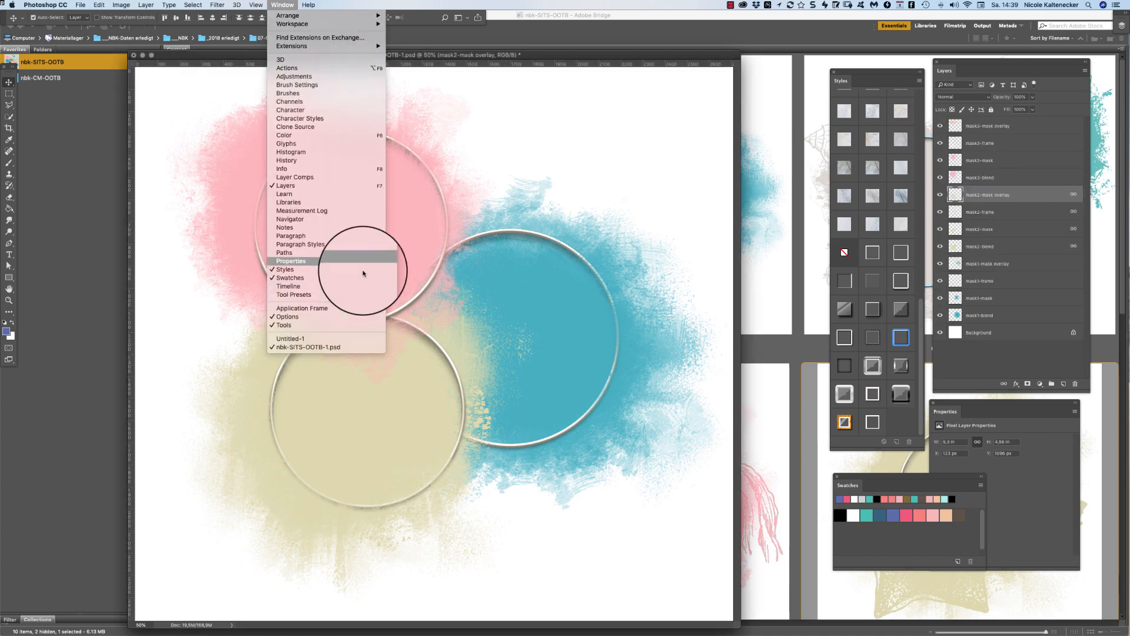
mouse_move(309, 57)
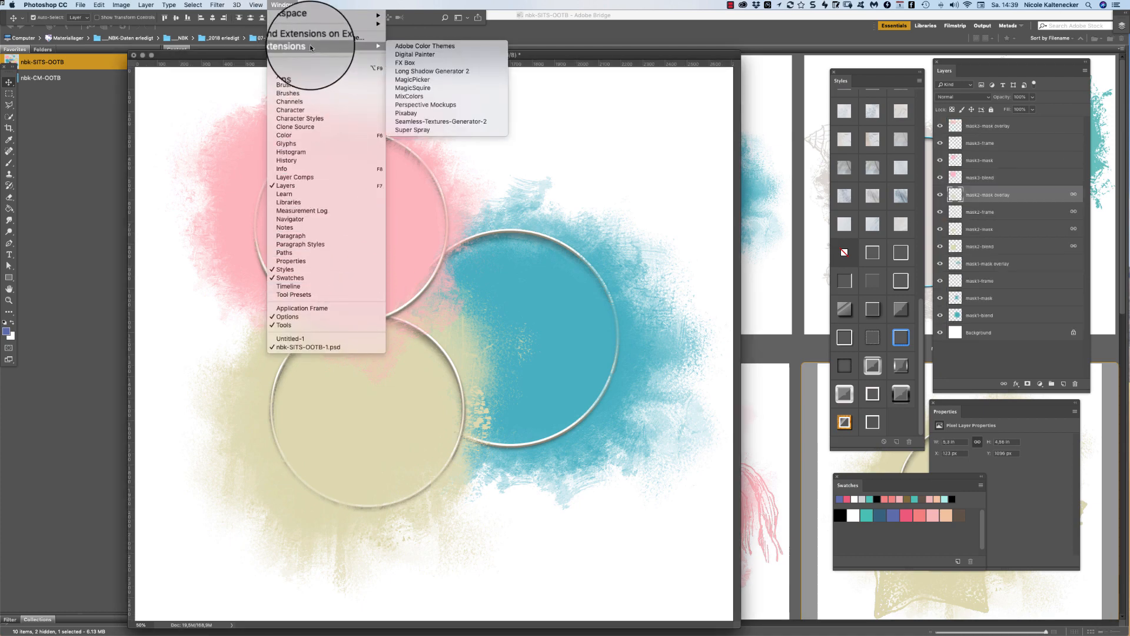
click(446, 109)
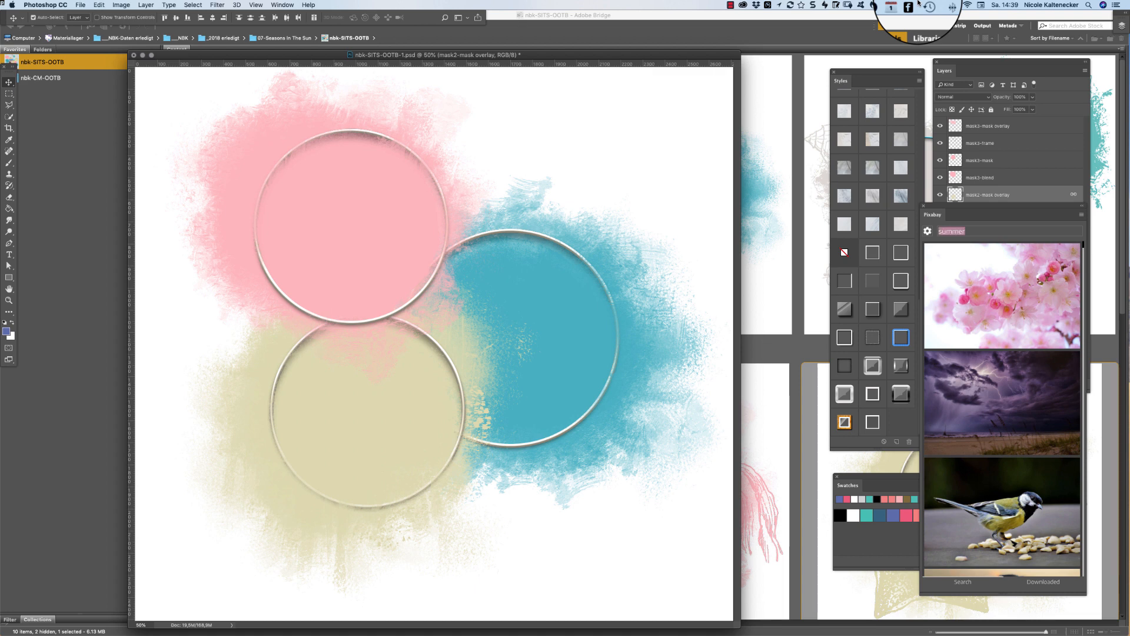
text(an)
key(Return)
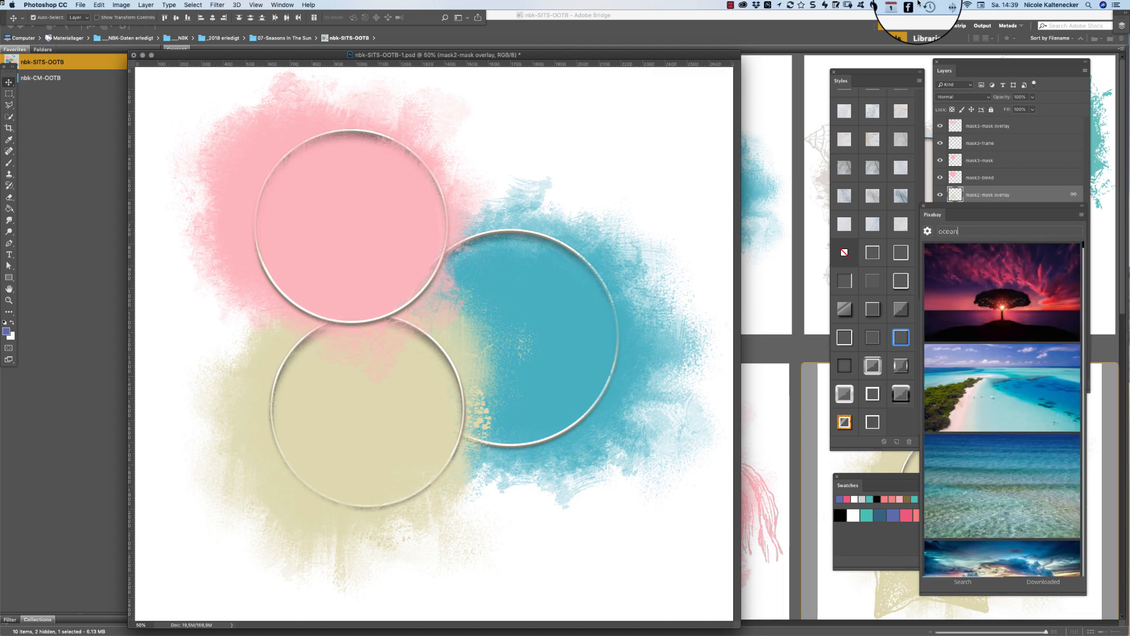
click(1025, 389)
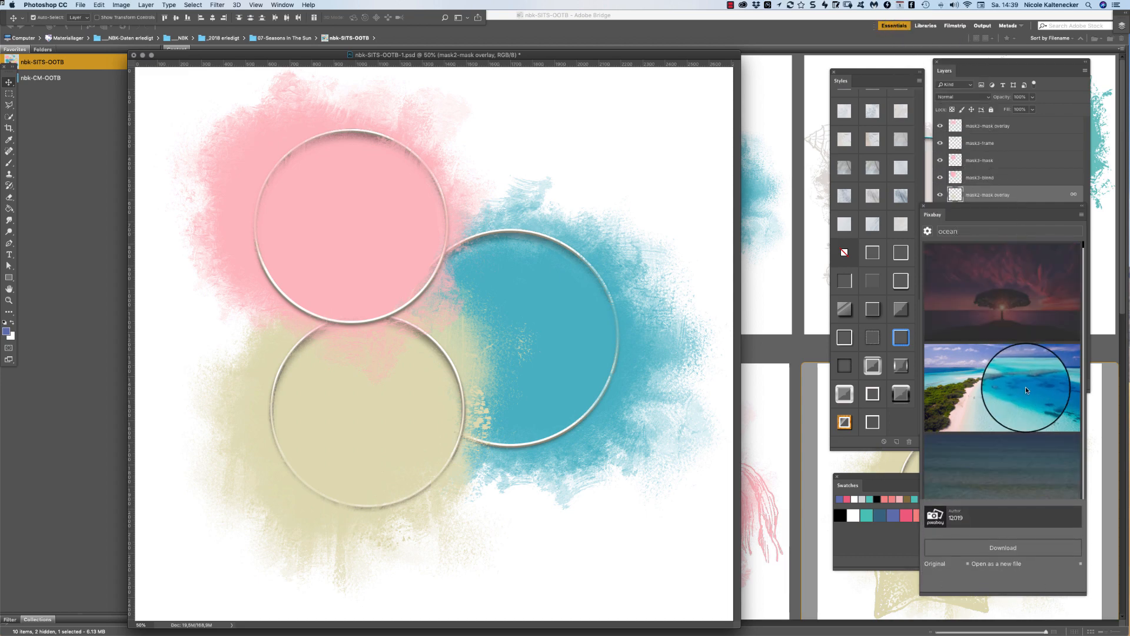
click(997, 546)
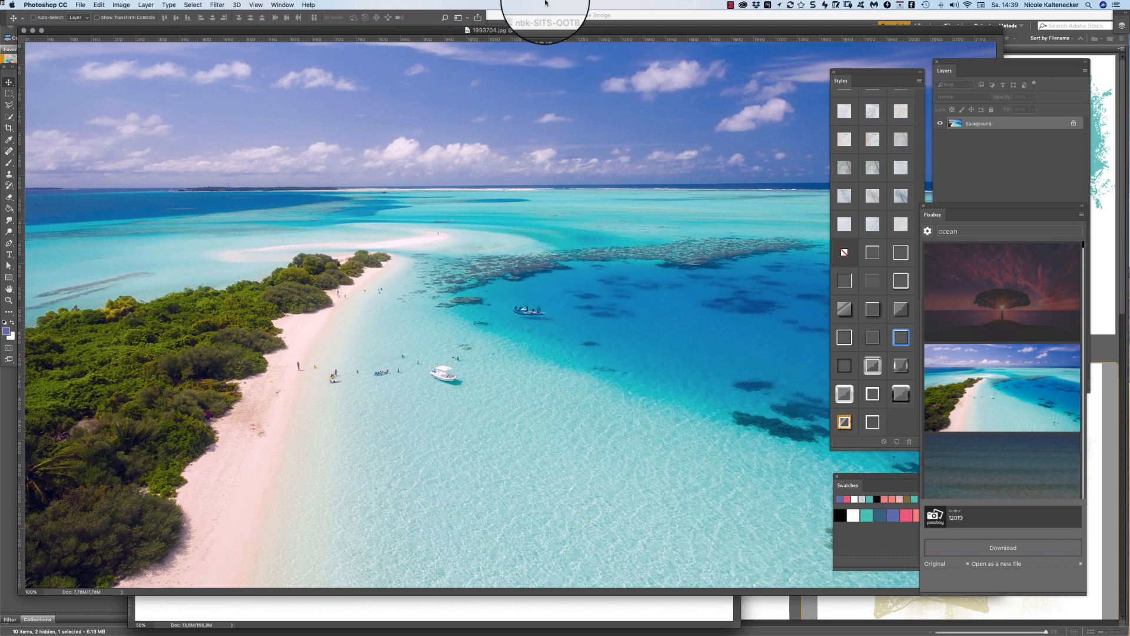
Copy the entire beach photo, close its file, and paste it directly above the mask1-blend layer in nbk-SITS-OOTB-1.psd
key(super+a)
key(super+c)
key(super+w)
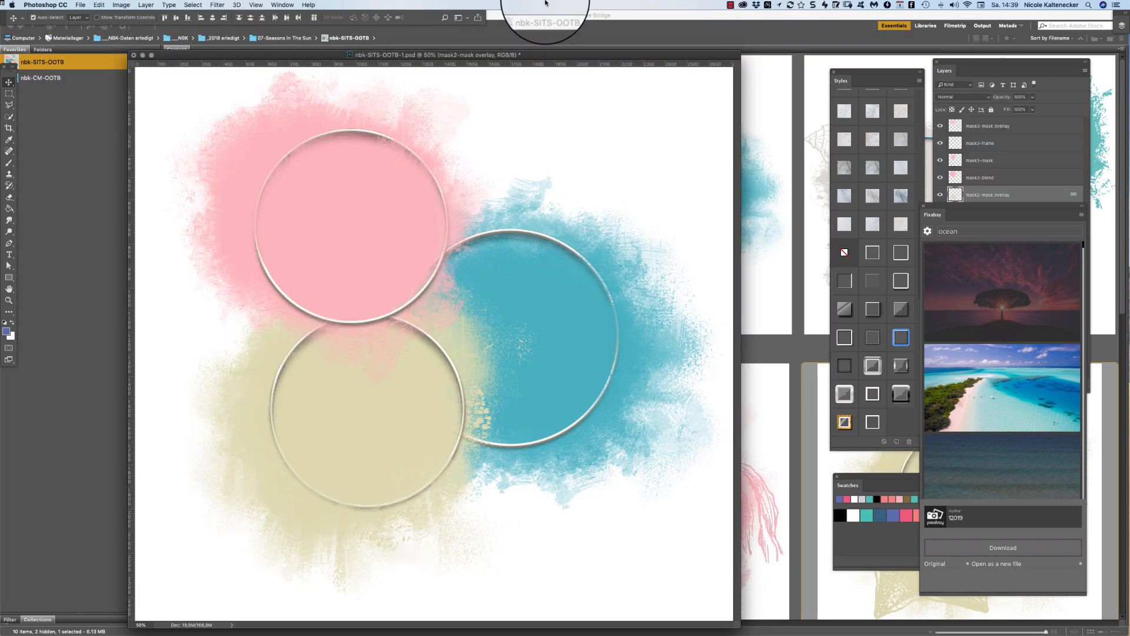
click(985, 191)
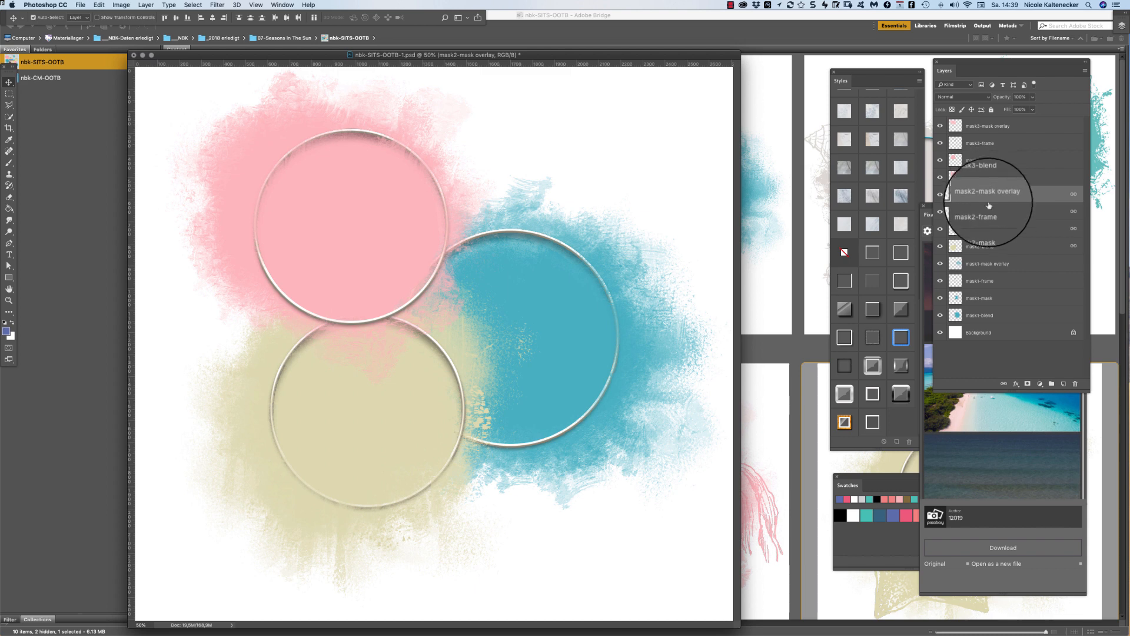
click(979, 315)
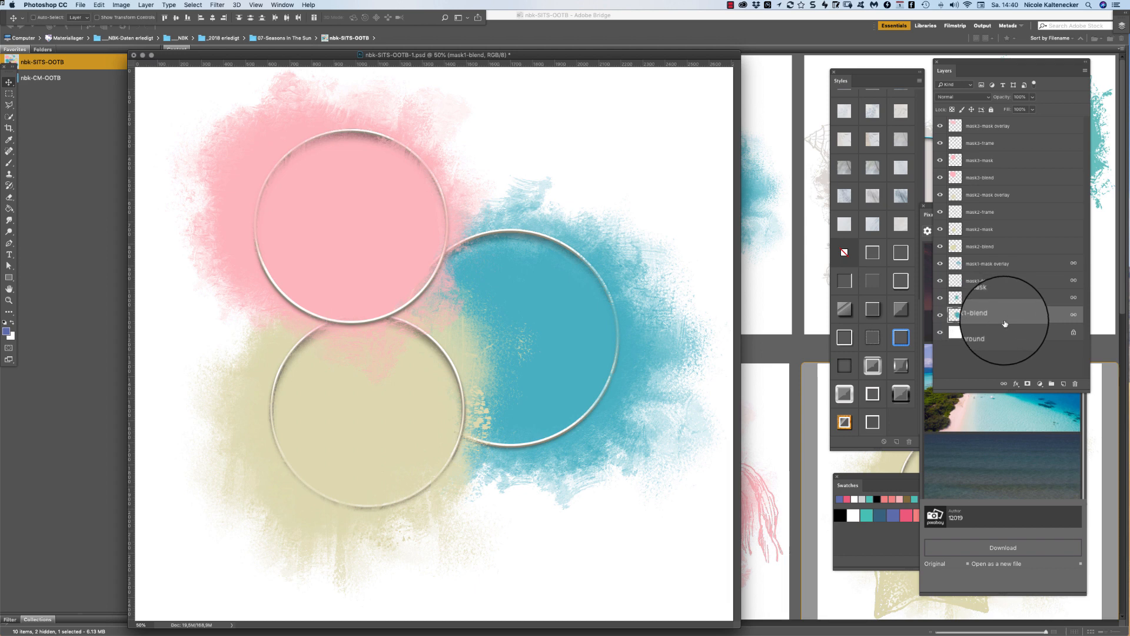
key(super+v)
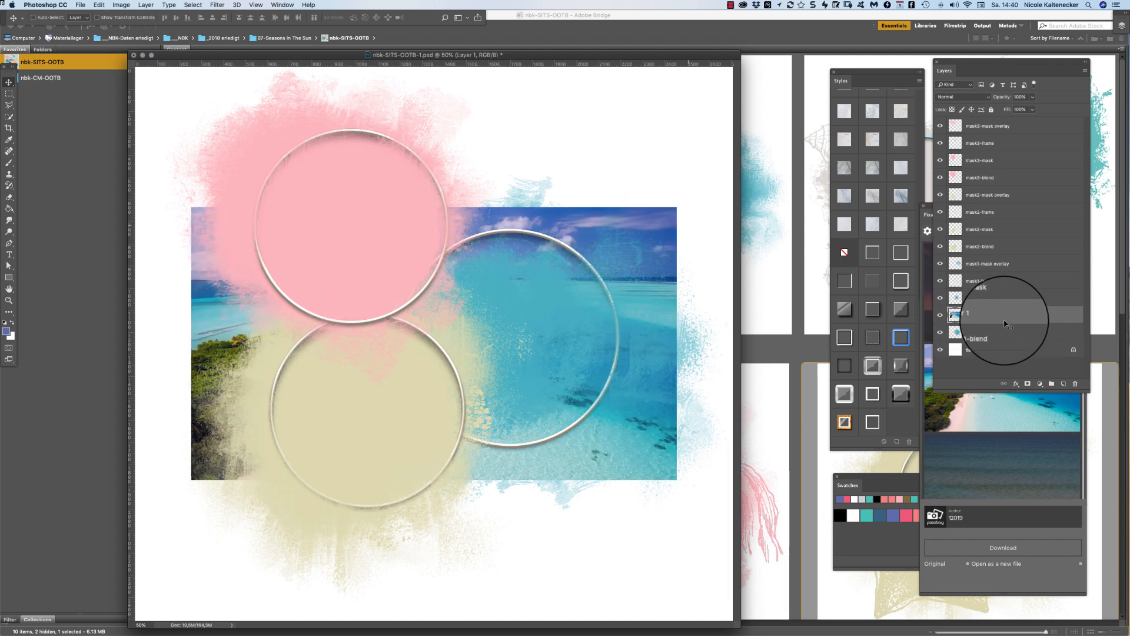
Scale the pasted beach photo up proportionally from its center to about 204% so it covers the whole canvas
key(super+t)
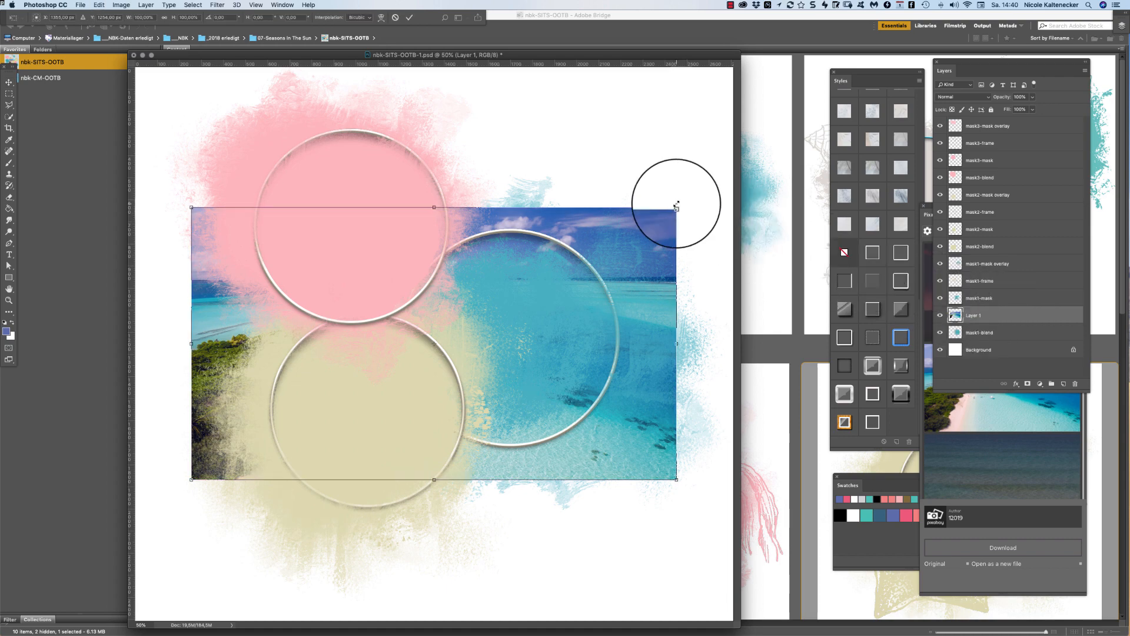
drag(676, 206, 861, 30)
drag(887, 7, 893, 3)
key(super+minus)
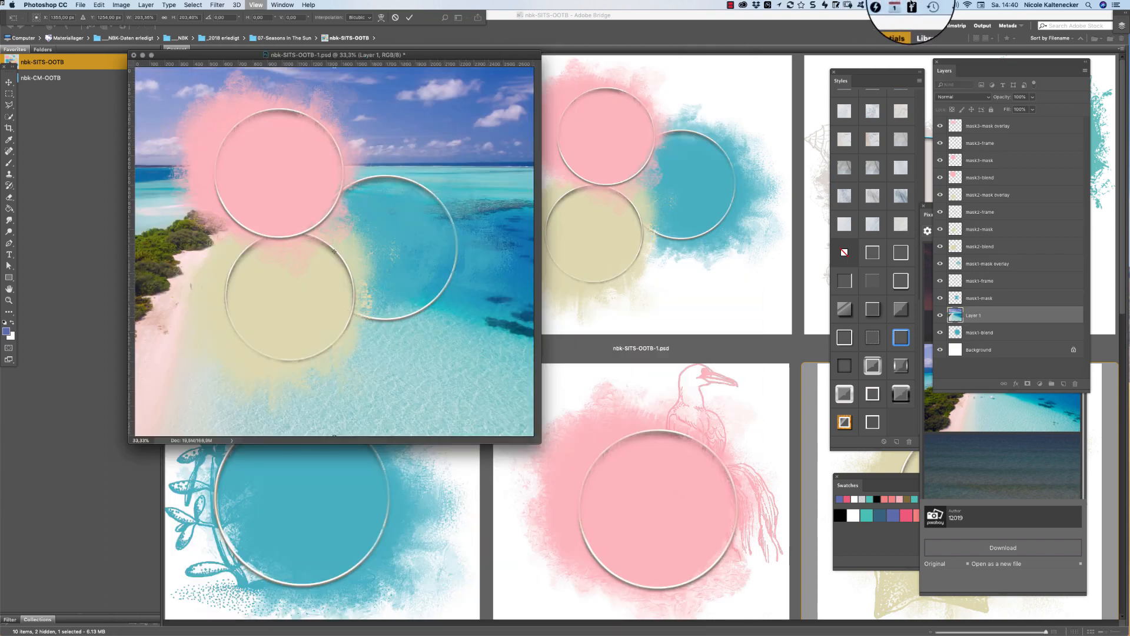
drag(613, 503, 797, 632)
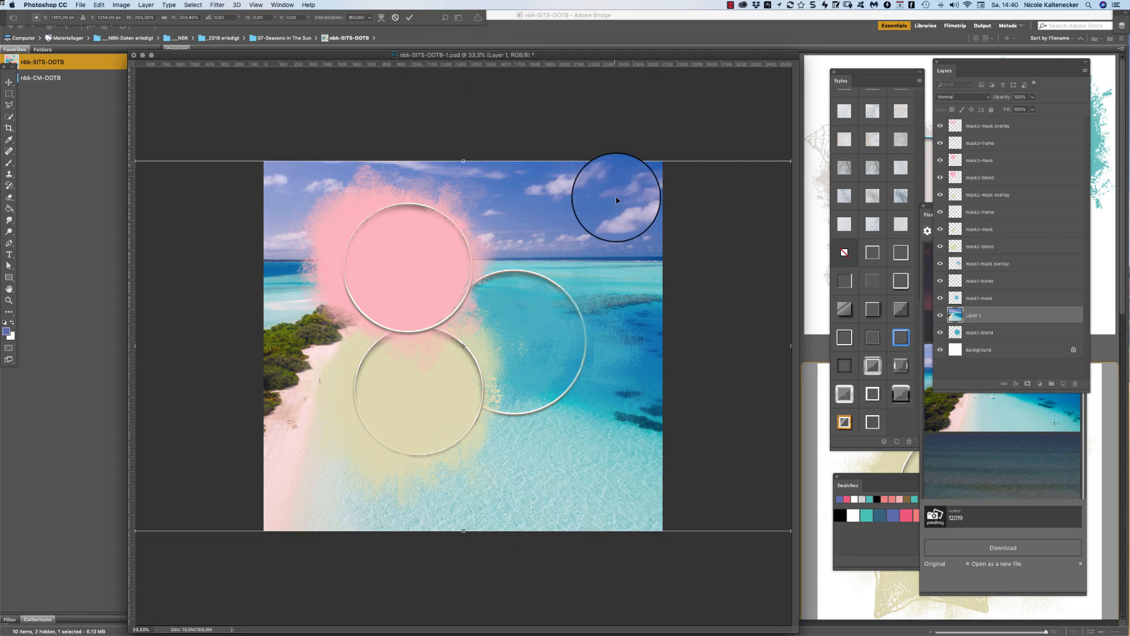
key(Return)
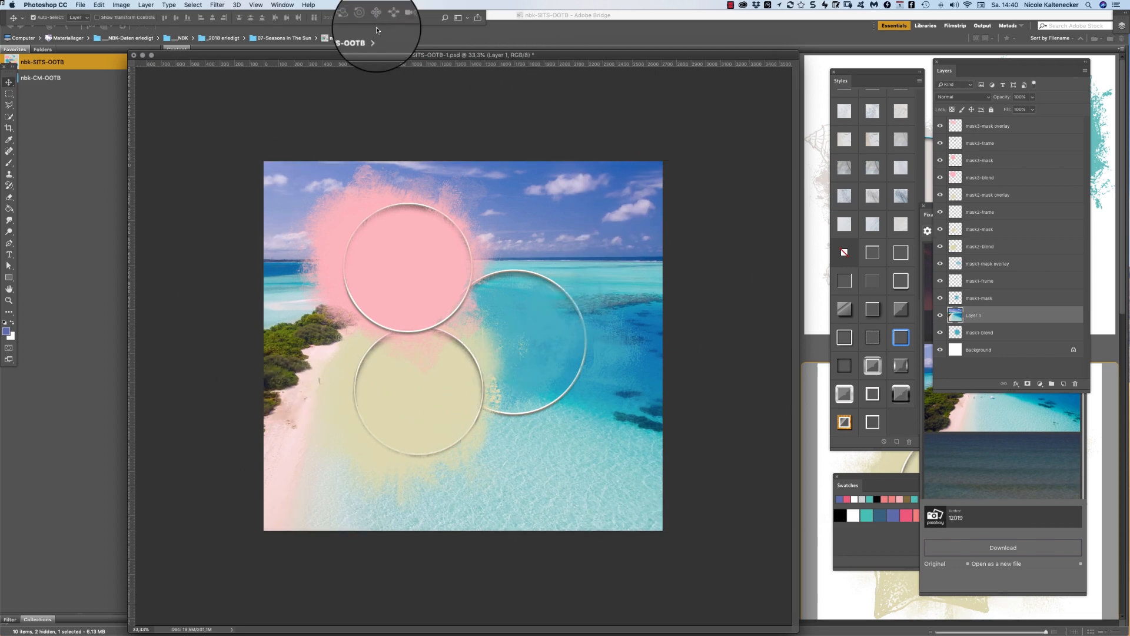
Rename the pasted photo layer as "Photo 1" and clip it to the mask1-blend layer
double_click(974, 317)
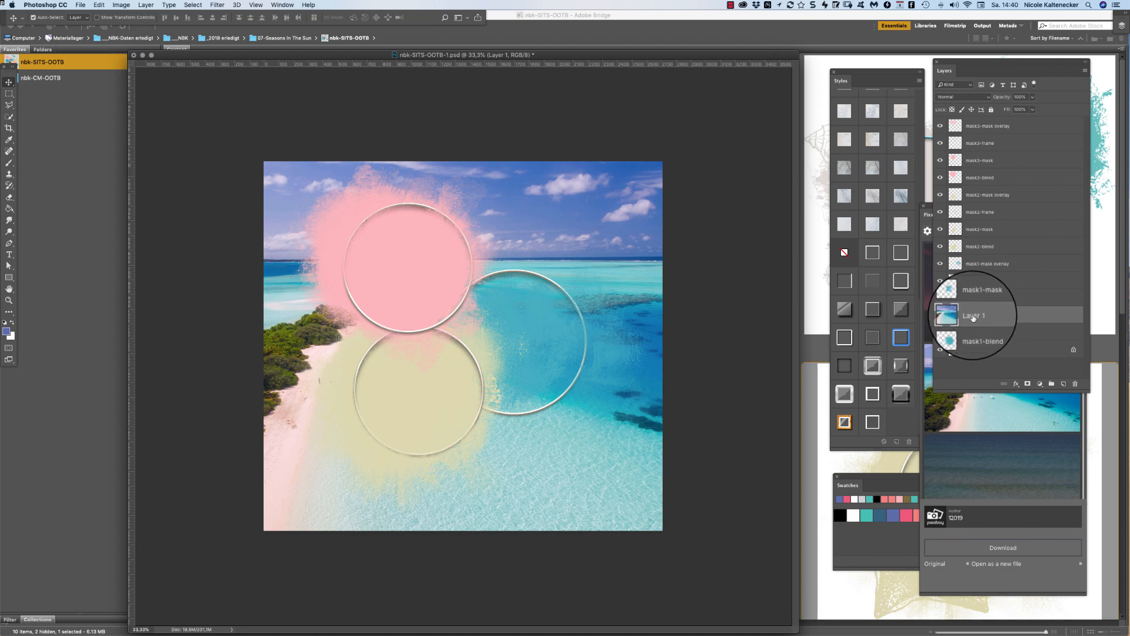
text(Pi)
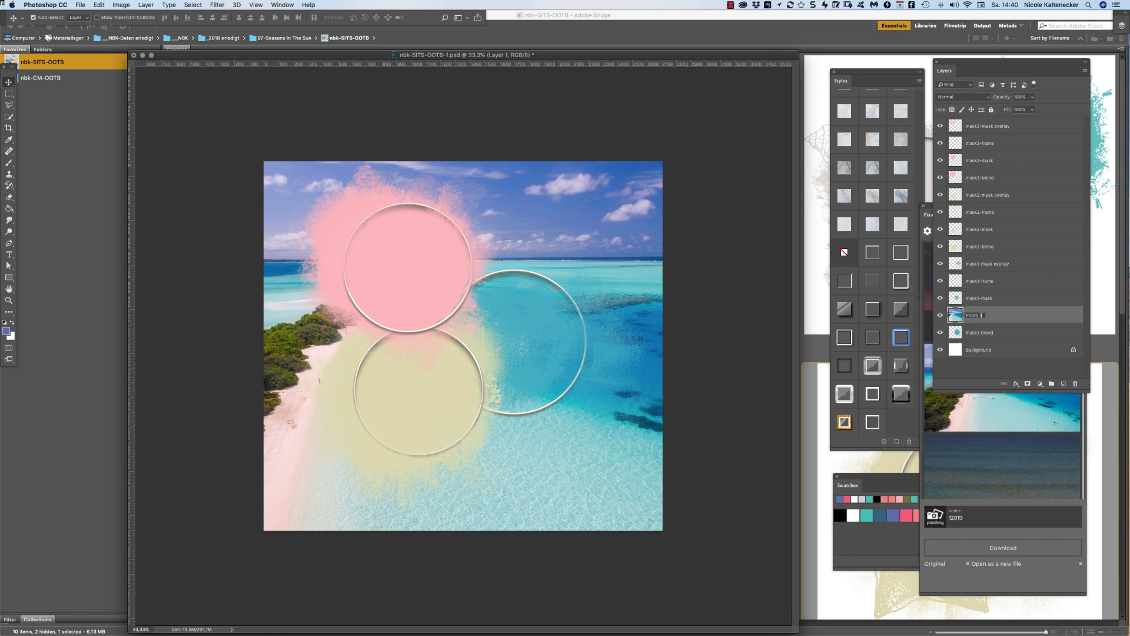
text(1)
key(Return)
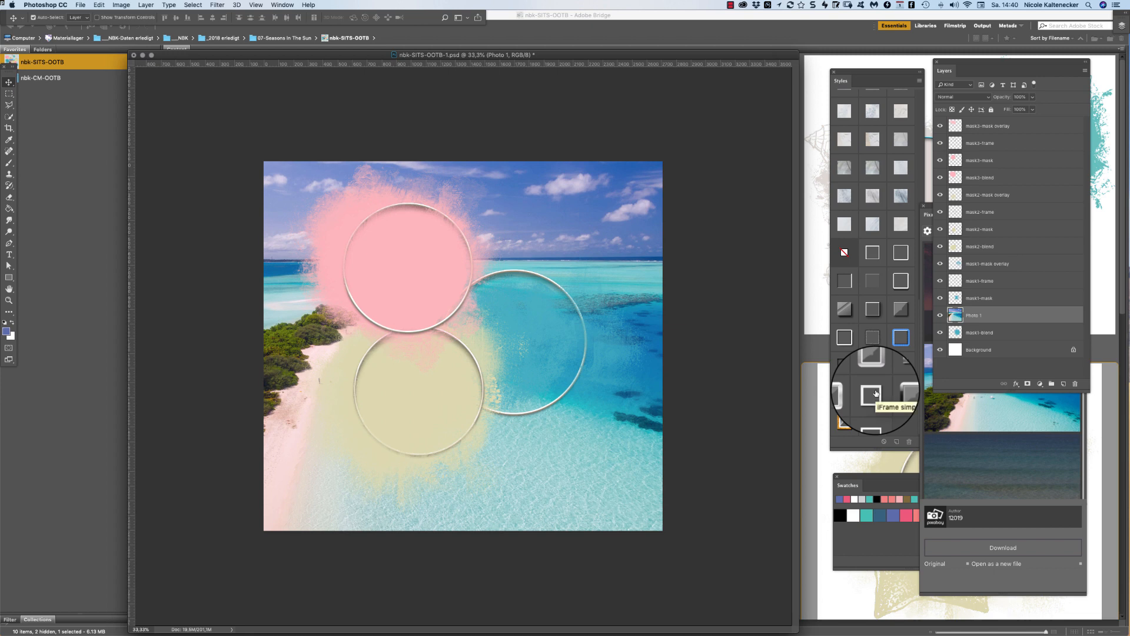
key(super+alt+g)
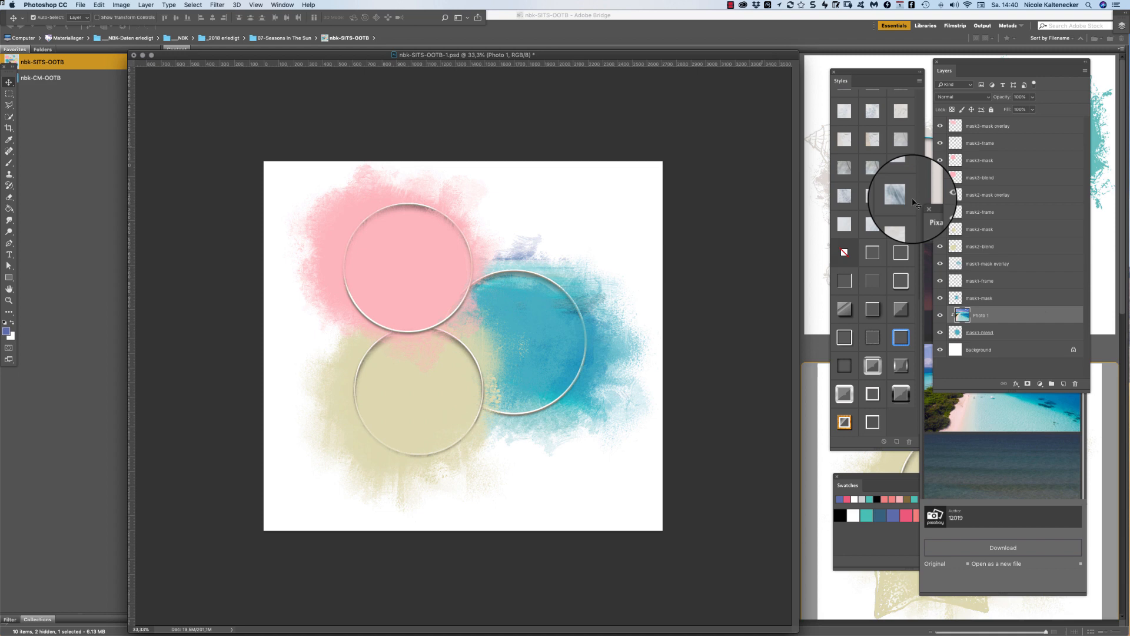
Duplicate Photo 1, place the copy above the mask1-mask layer, and clip it to that mask
key(super+j)
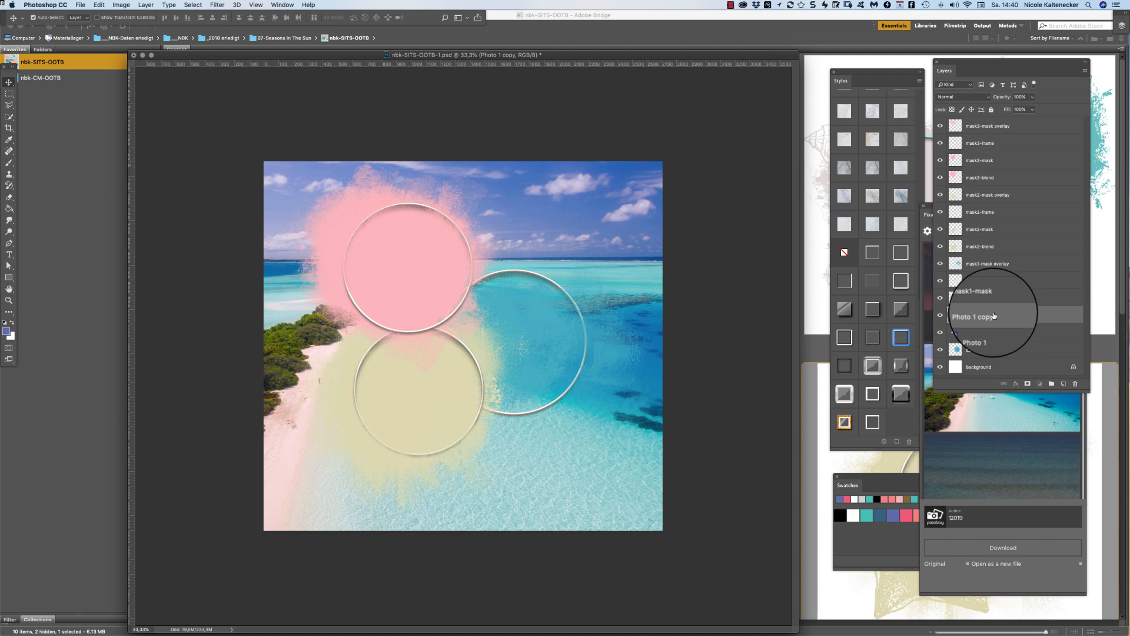
mouse_move(994, 316)
mouse_down()
mouse_move(996, 285)
mouse_move(1002, 297)
mouse_up()
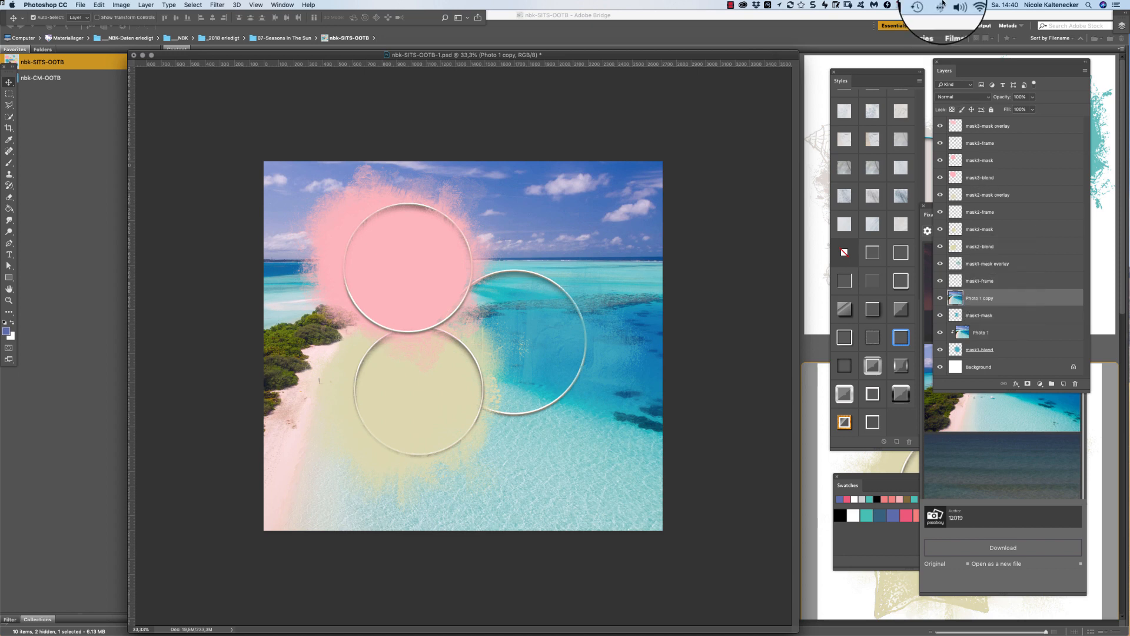
key(super+alt+g)
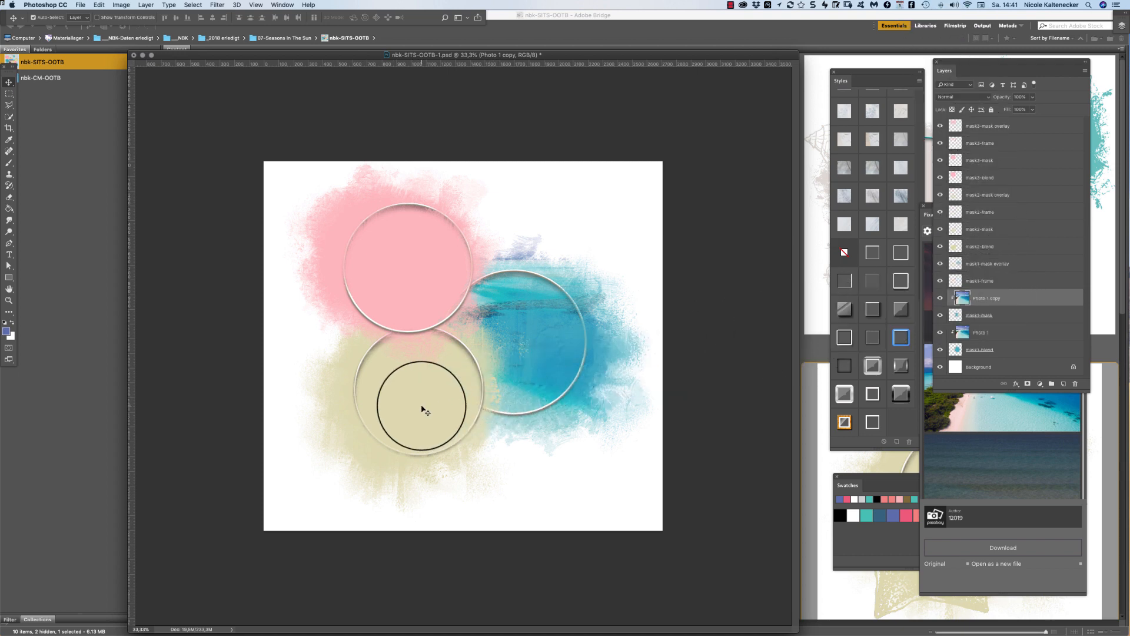
Move the linked mask2 layers slightly left so the beige circle sits under the pink one, and reselect the Photo 1 copy layer
click(437, 420)
mouse_move(437, 421)
mouse_down()
mouse_move(415, 414)
mouse_move(434, 425)
mouse_up()
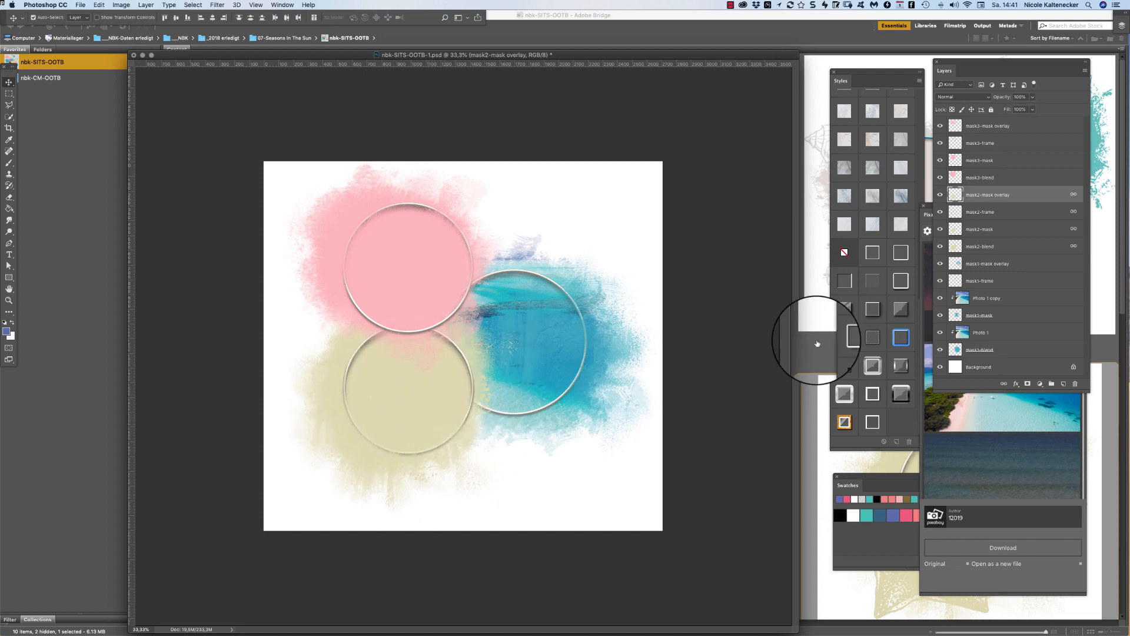
click(999, 301)
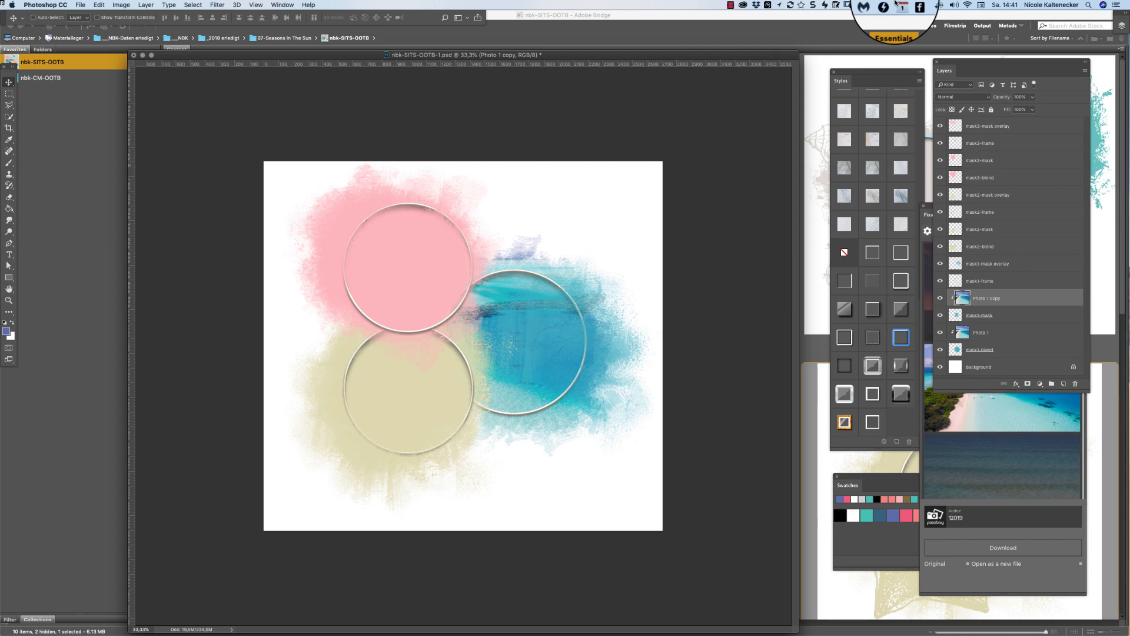
Duplicate the Photo 1 copy layer twice, clipping one copy to mask2-blend and the other to mask2-mask
key(super+j)
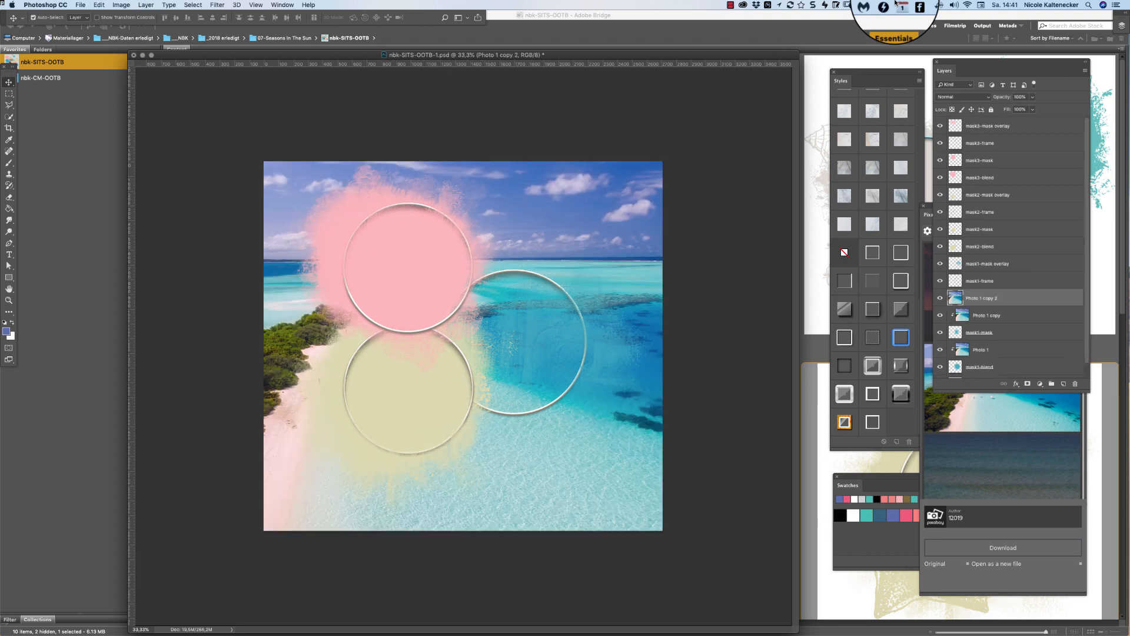
drag(998, 294, 1004, 237)
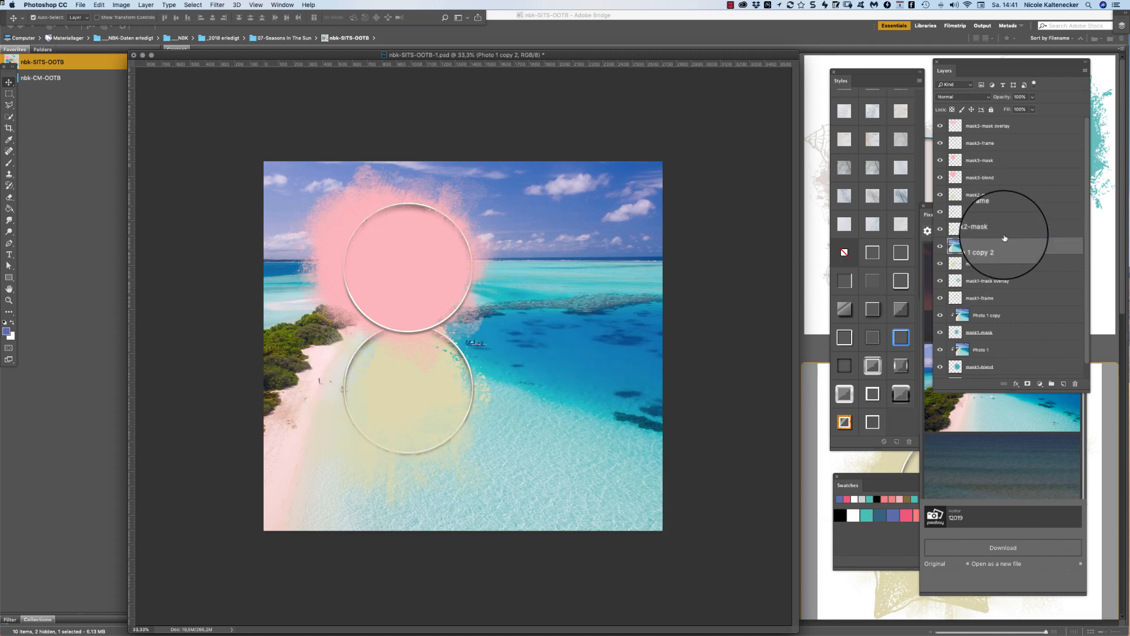
key(super+alt+g)
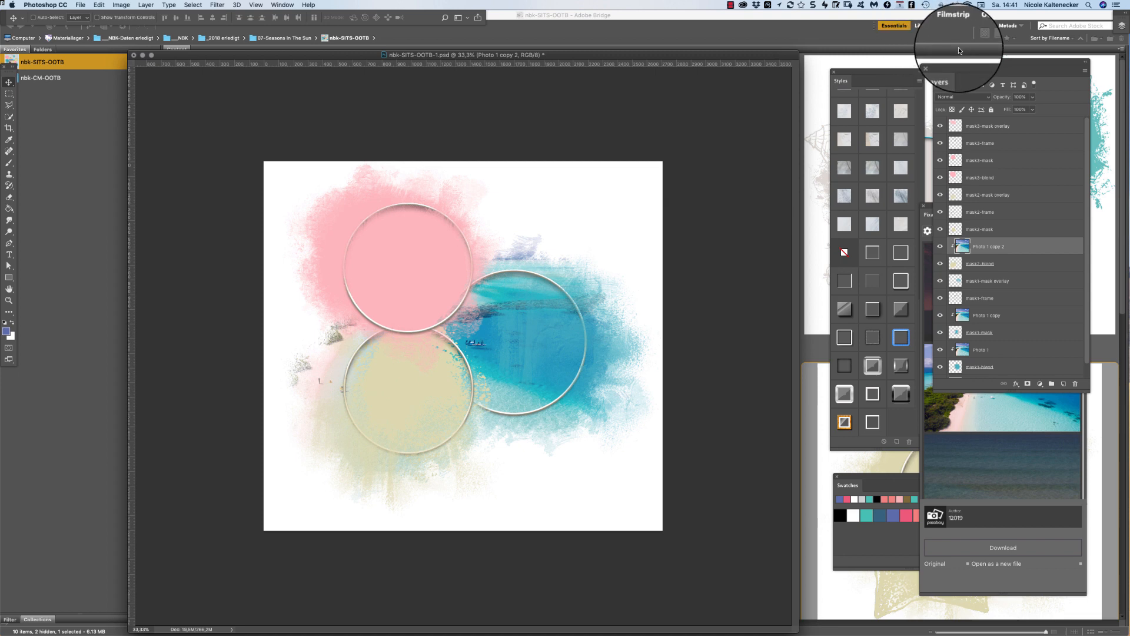
key(super+j)
drag(992, 247, 997, 216)
key(super+alt+g)
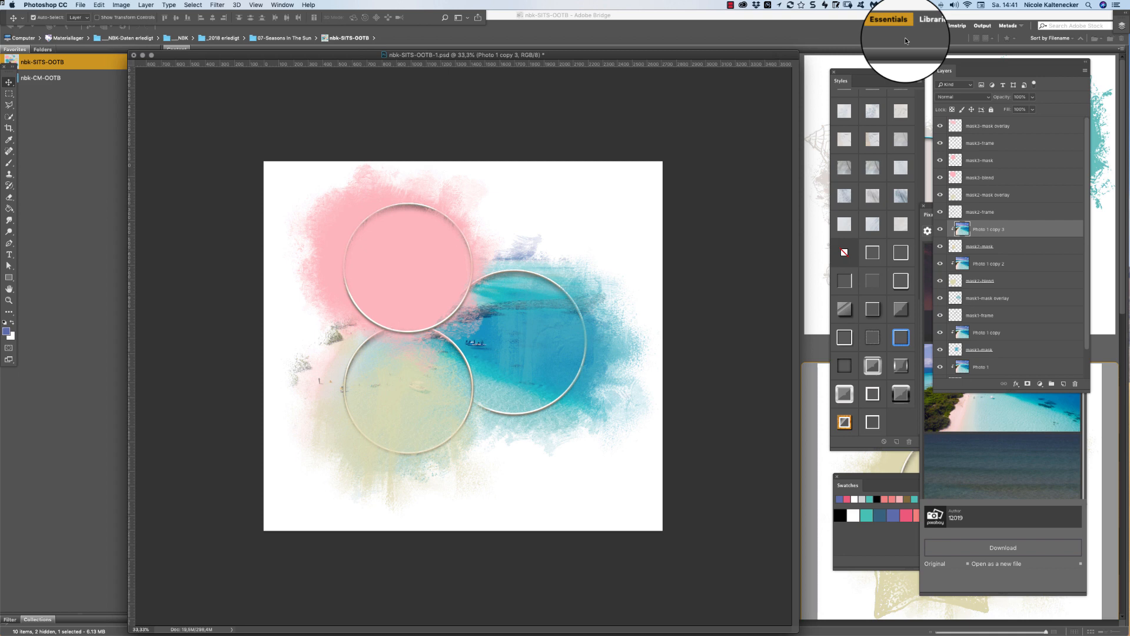
Duplicate the photo again, place the copy above the mask2-mask overlay layer, and clip it to that overlay
key(super+j)
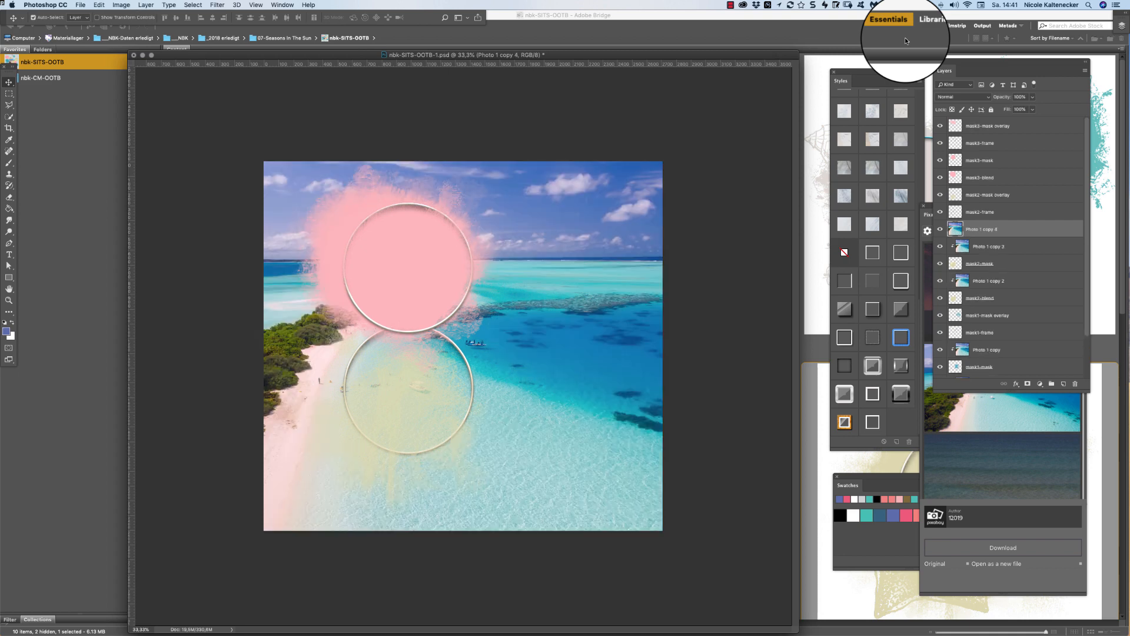
drag(1011, 227, 1031, 189)
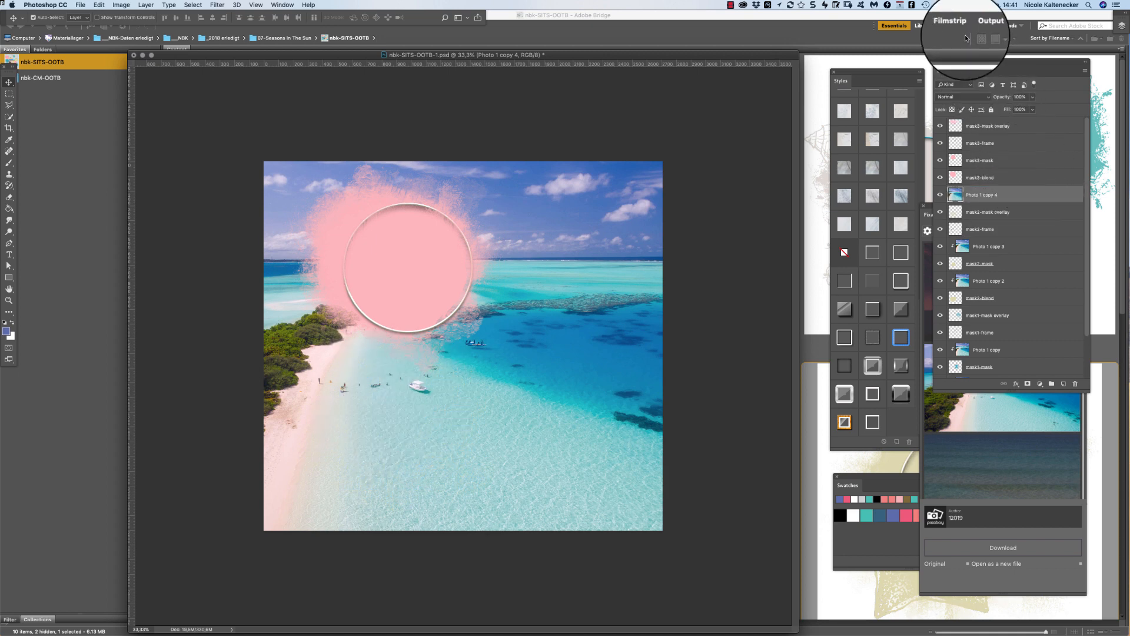
key(super+alt+g)
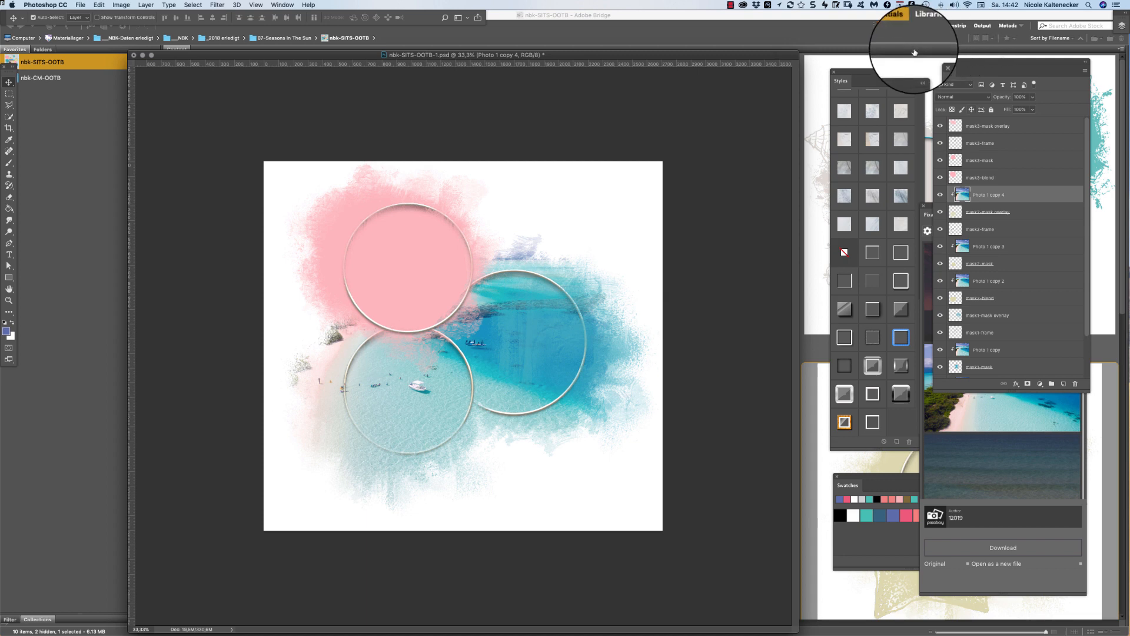
Create two more photo copies, clipping one to mask3-blend and the other to mask3-mask
key(super+j)
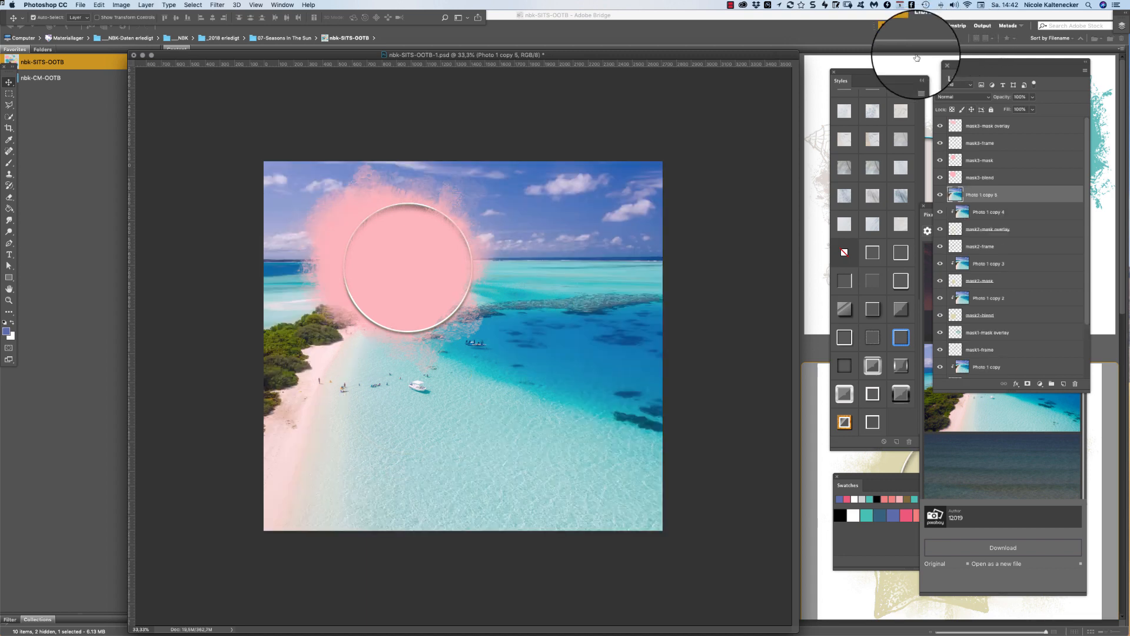
drag(986, 197, 993, 171)
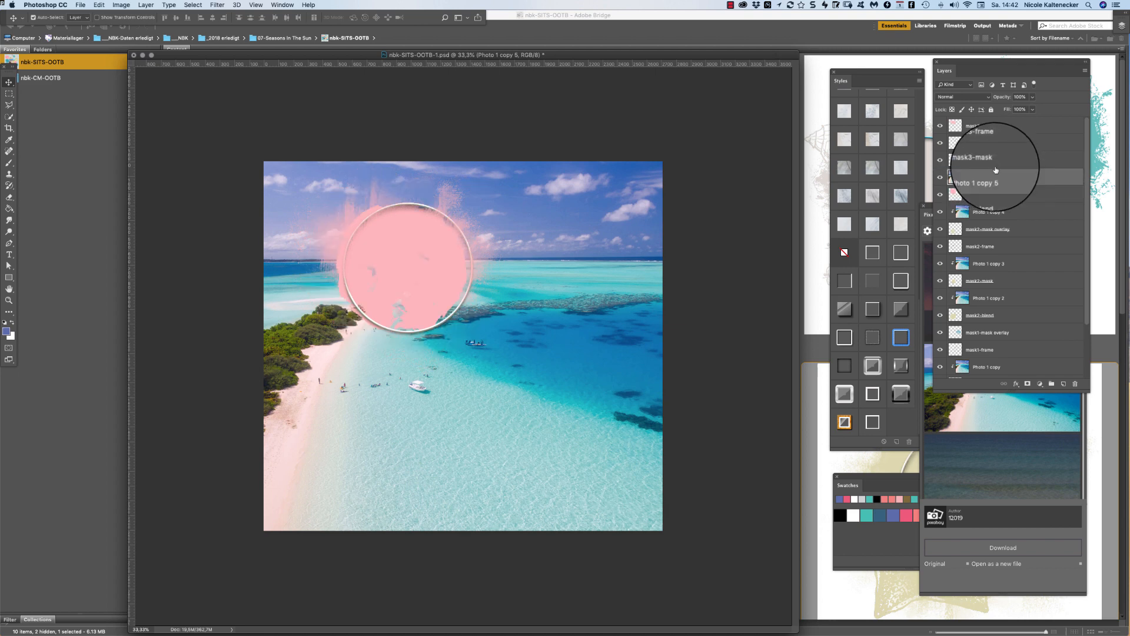
key(alt+super+g)
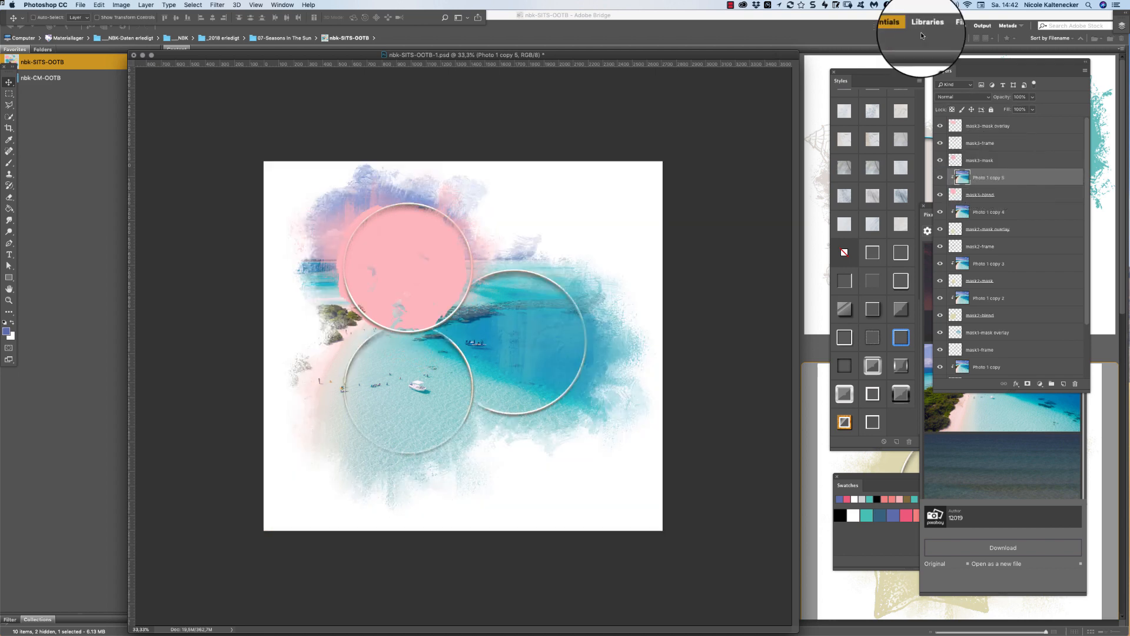
key(super+j)
drag(980, 177, 983, 154)
key(alt+super+g)
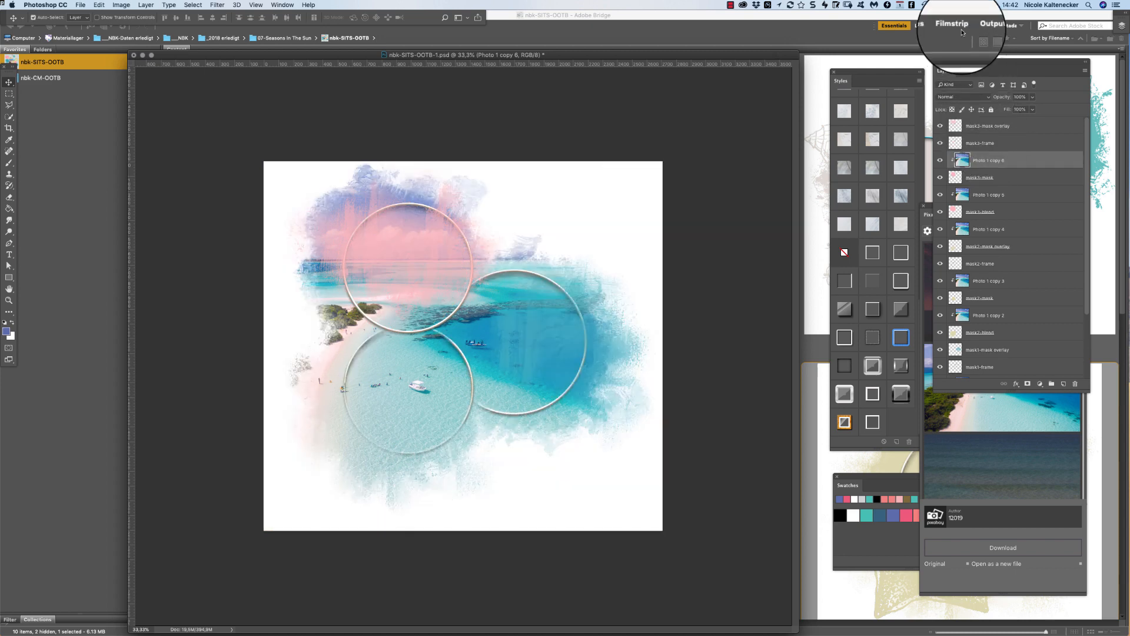
Duplicate the photo once more, place the copy above the mask3-mask overlay layer, and clip it to that overlay
click(904, 33)
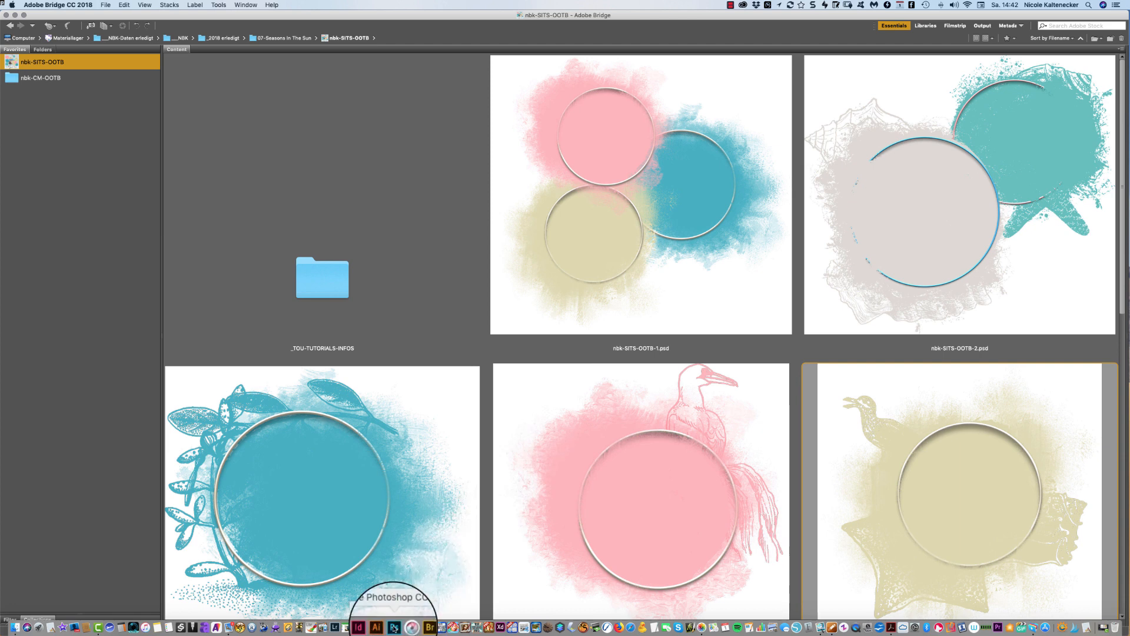
click(394, 628)
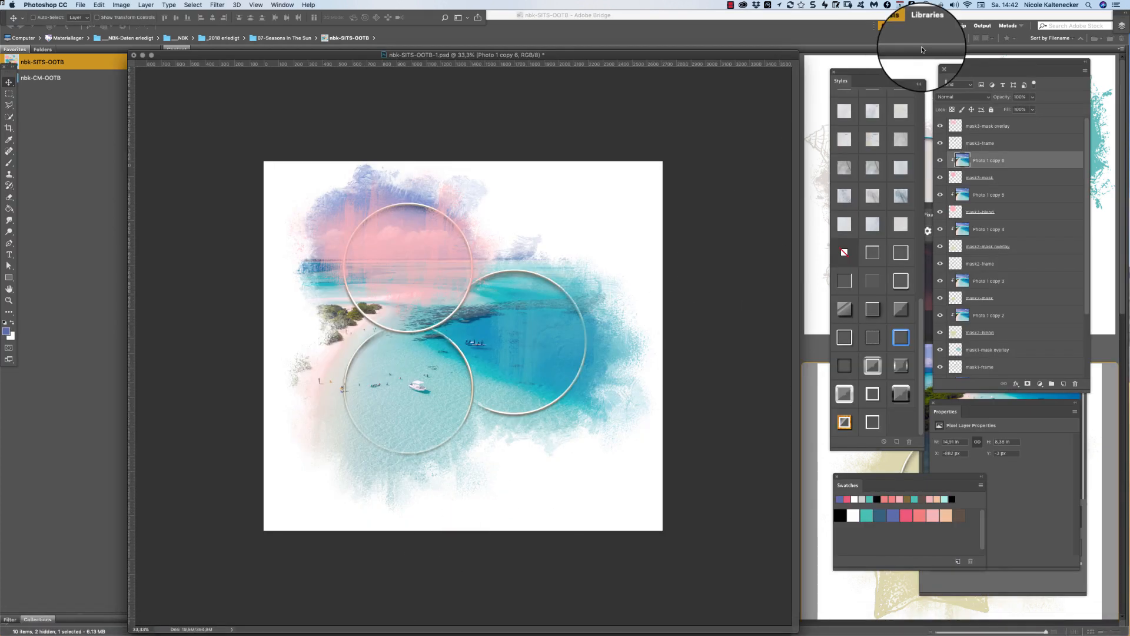
key(super+j)
drag(992, 160, 991, 126)
key(super+alt+g)
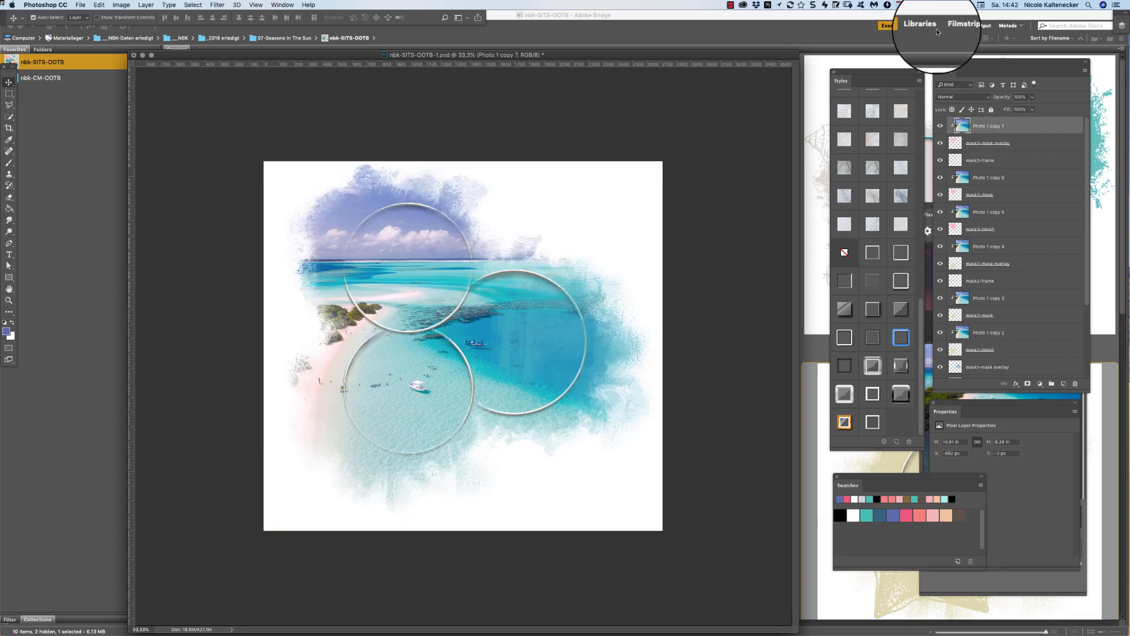
Extend the layer list so the whole stack down to the Background layer is shown
click(1005, 367)
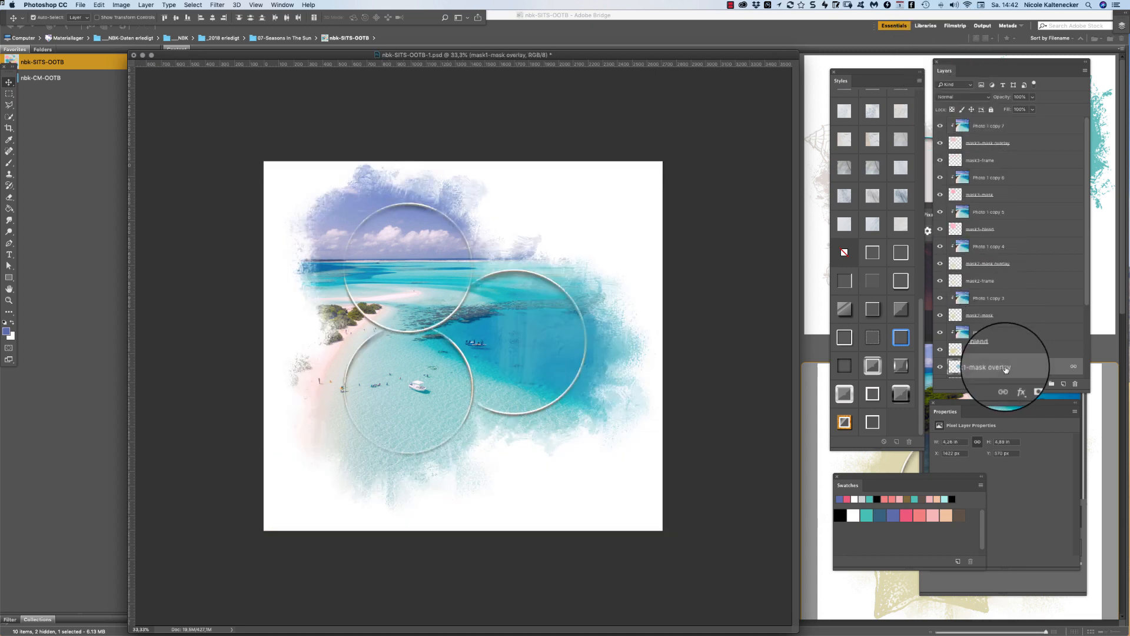
drag(1087, 294, 1073, 372)
drag(978, 395, 966, 613)
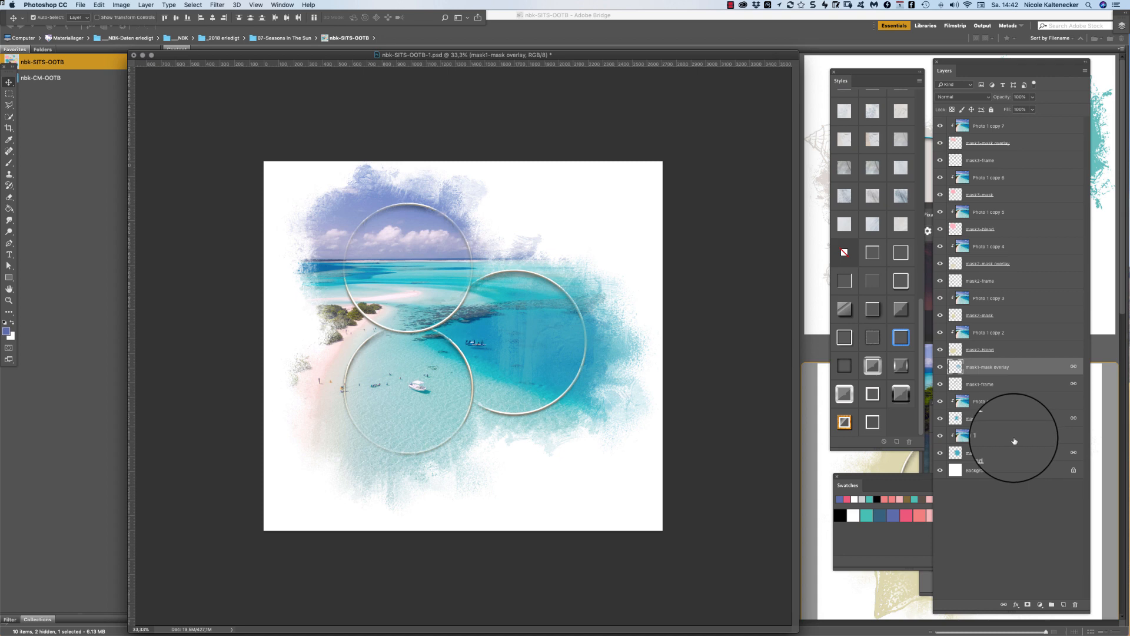
Link all eight clipped photo layers, from Photo 1 through Photo 1 copy 7
drag(1010, 440, 1005, 402)
super+click(1005, 402)
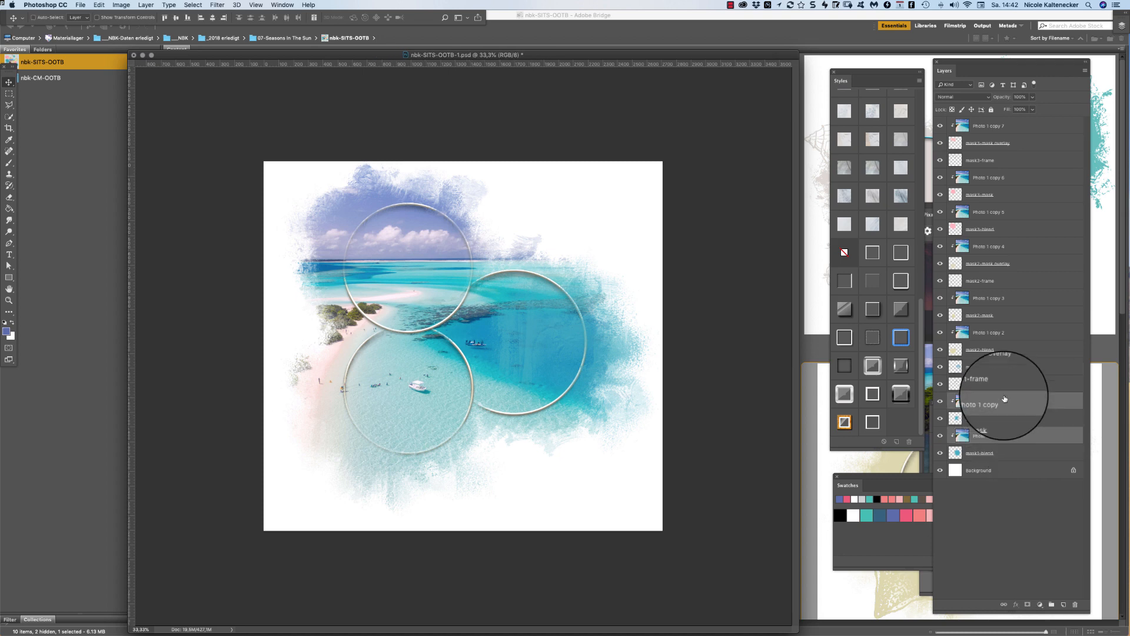
super+click(1007, 331)
super+click(1013, 297)
super+click(1010, 246)
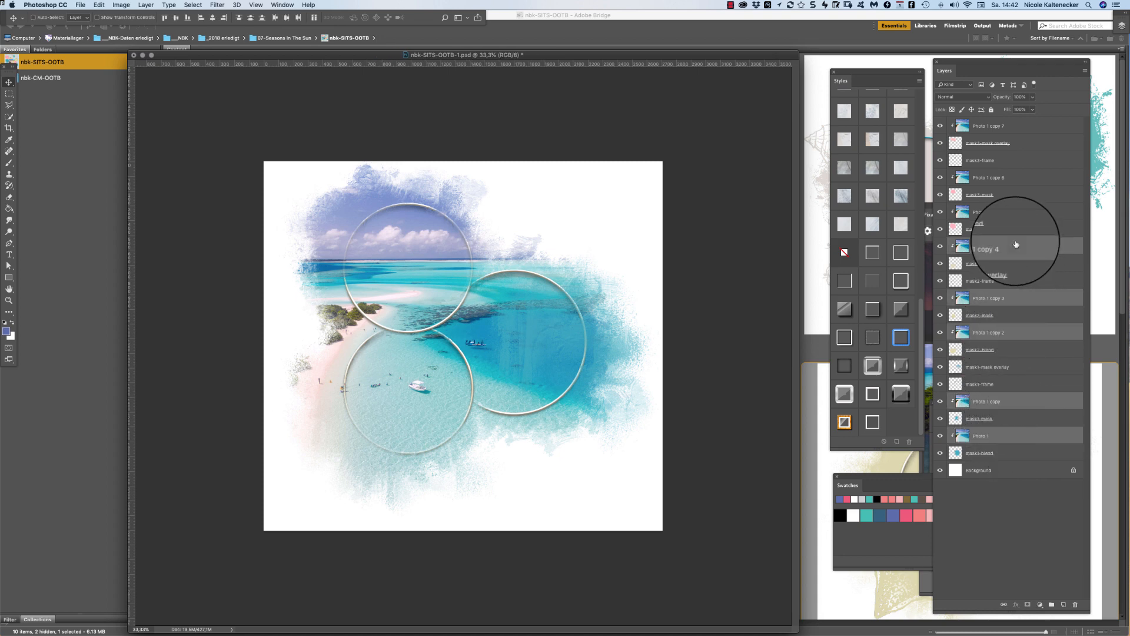
super+click(1010, 212)
super+click(1009, 177)
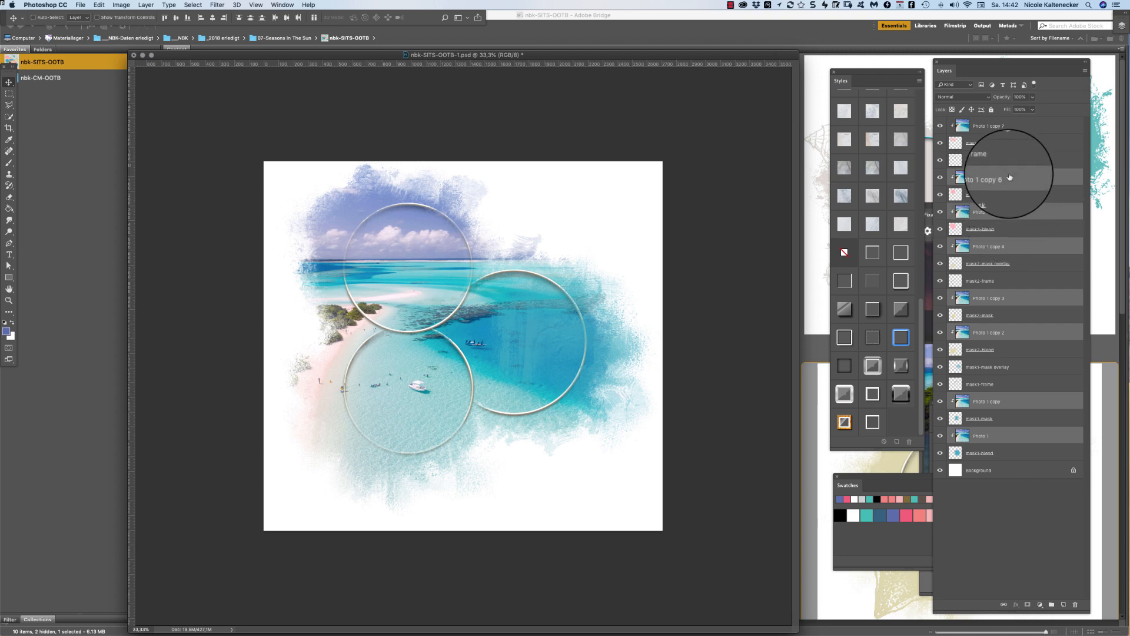
super+click(1008, 126)
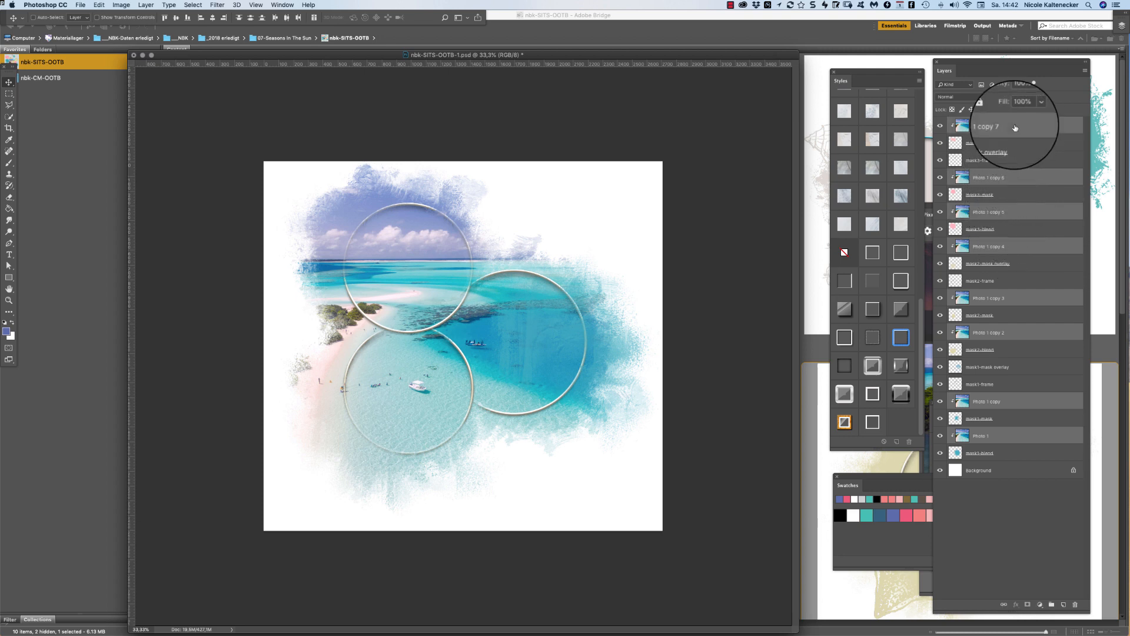
click(1003, 604)
Nudge the linked mask1 layers slightly up and left, and shift the linked photos up and right within the masks
mouse_move(528, 328)
mouse_down()
mouse_move(543, 323)
mouse_move(537, 299)
mouse_move(522, 322)
mouse_up()
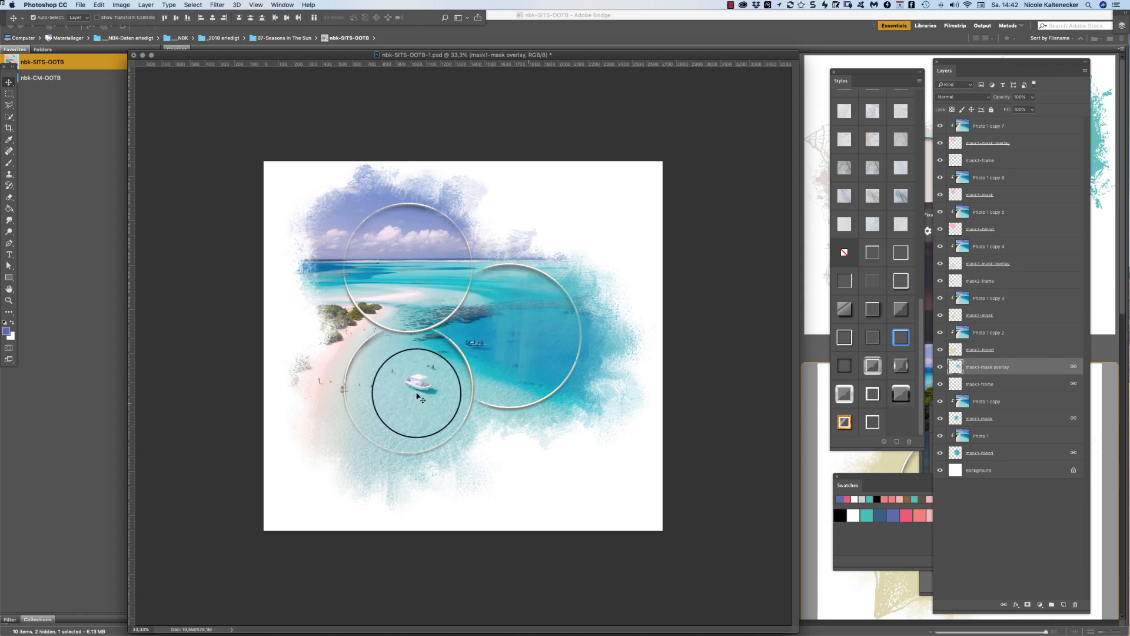
drag(400, 390, 447, 372)
Nudge the linked mask2 layers slightly right and up, and move the linked mask1 layers slightly further up and left
click(1007, 282)
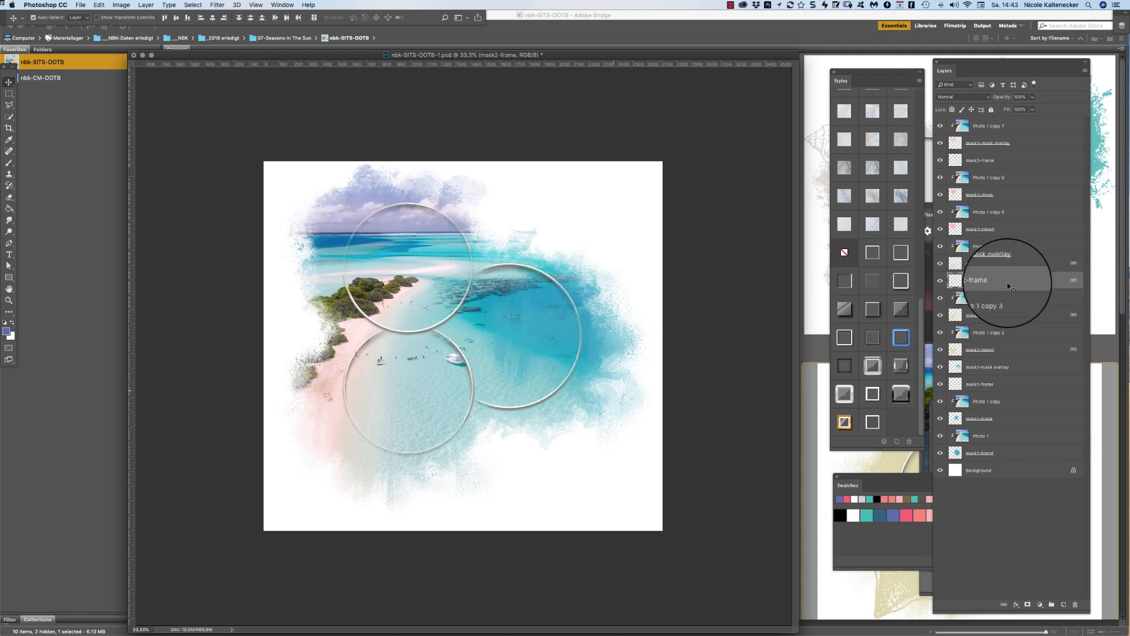
mouse_move(517, 353)
mouse_down()
mouse_move(533, 320)
mouse_move(547, 350)
mouse_move(541, 367)
mouse_move(543, 323)
mouse_move(498, 323)
mouse_move(508, 348)
mouse_move(510, 318)
mouse_move(530, 320)
mouse_move(524, 357)
mouse_move(533, 323)
mouse_move(524, 345)
mouse_up()
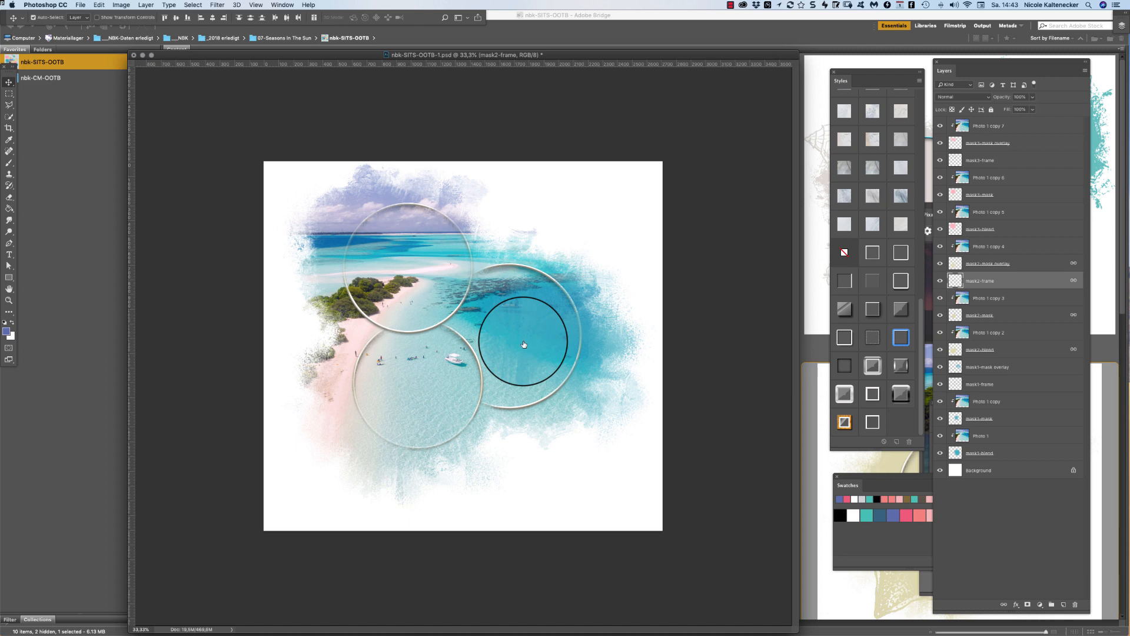
click(1009, 453)
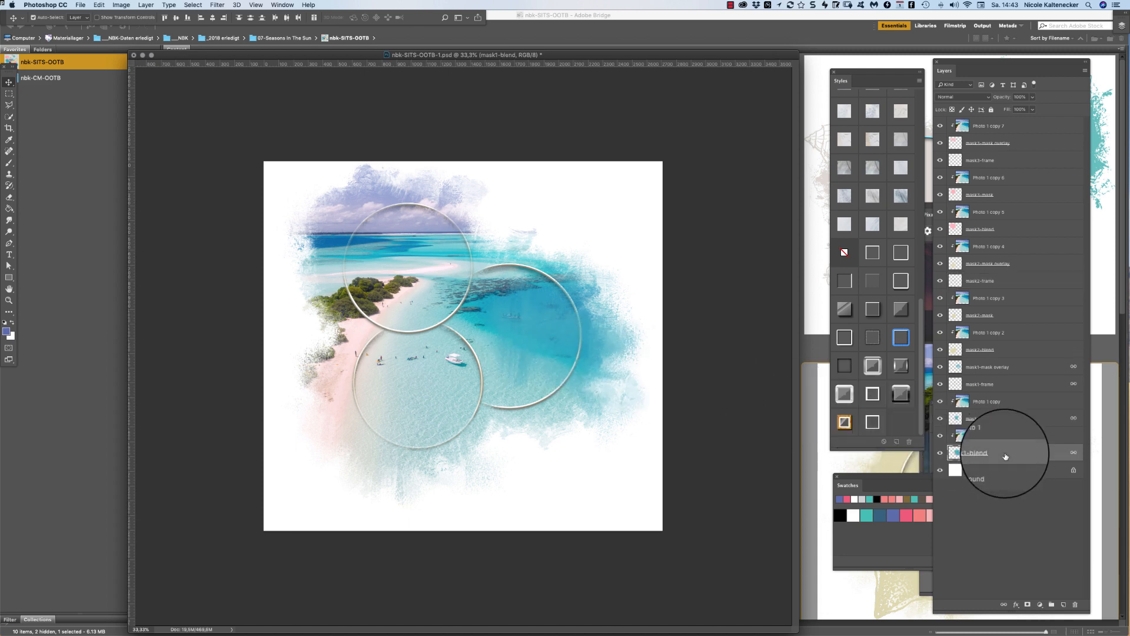
mouse_move(557, 360)
mouse_down()
mouse_move(550, 287)
mouse_move(542, 316)
mouse_move(515, 328)
mouse_move(557, 346)
mouse_move(548, 347)
mouse_up()
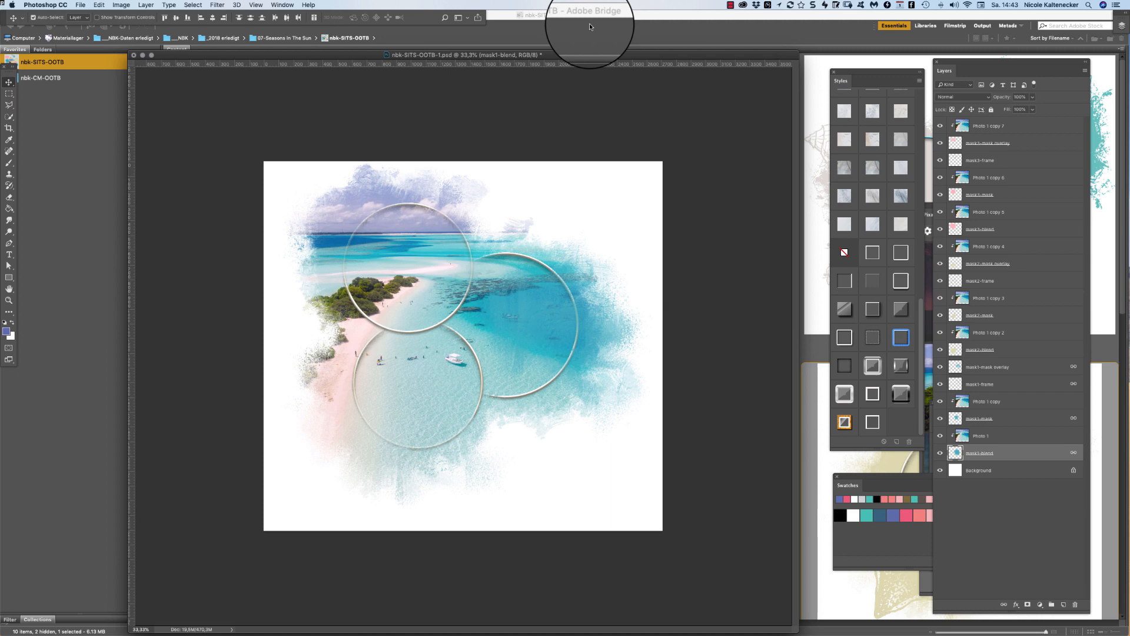
Move the nbk-SITS-OOTB-1.psd window slightly aside and switch to the Untitled-1 document with the sailboat template
mouse_move(687, 58)
mouse_down()
mouse_move(684, 201)
mouse_move(696, 63)
mouse_up()
click(283, 4)
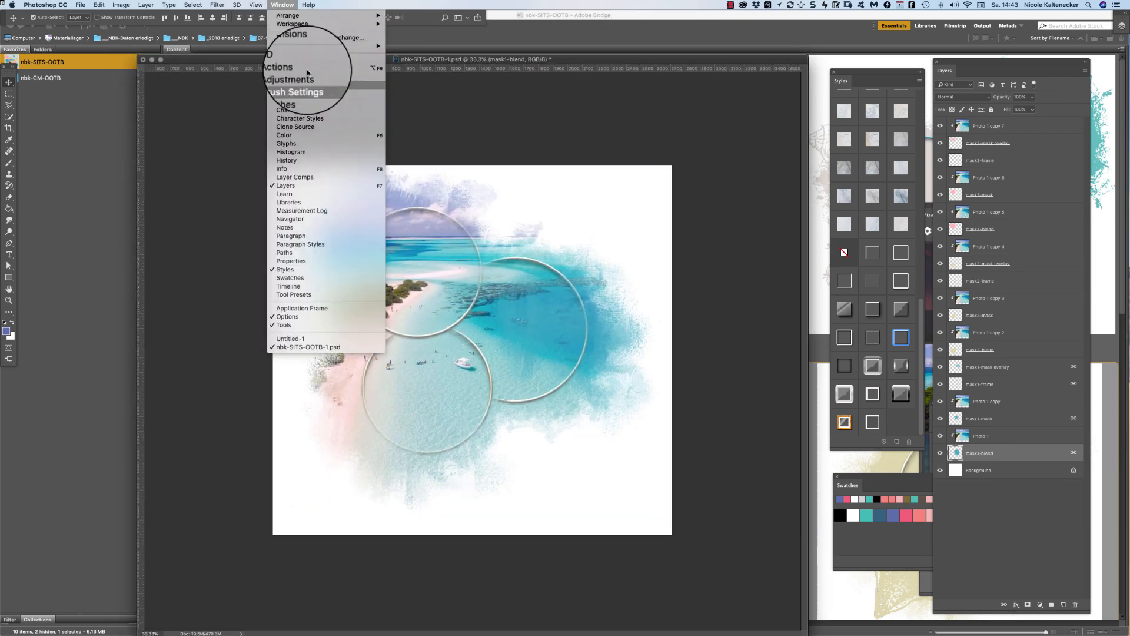
click(375, 339)
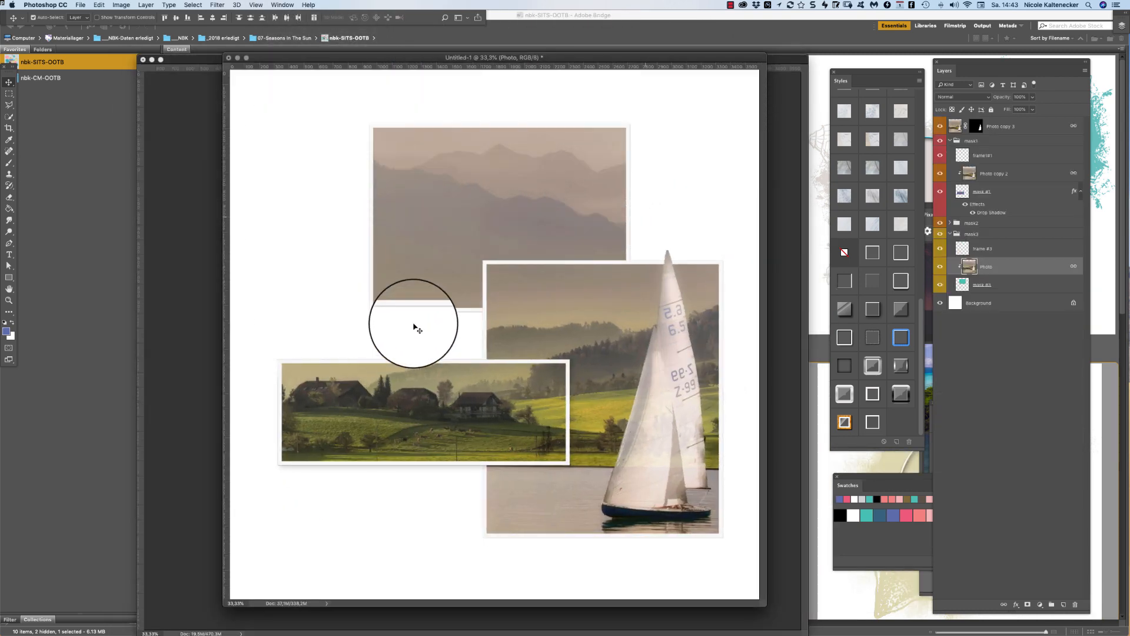
drag(676, 216, 699, 151)
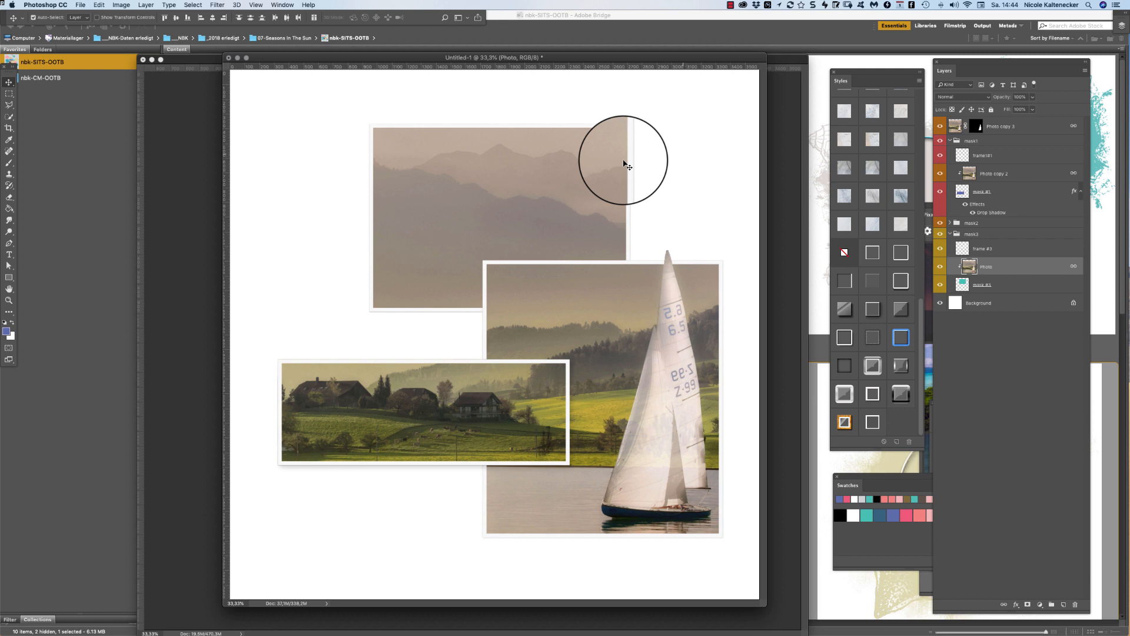
click(616, 111)
click(586, 171)
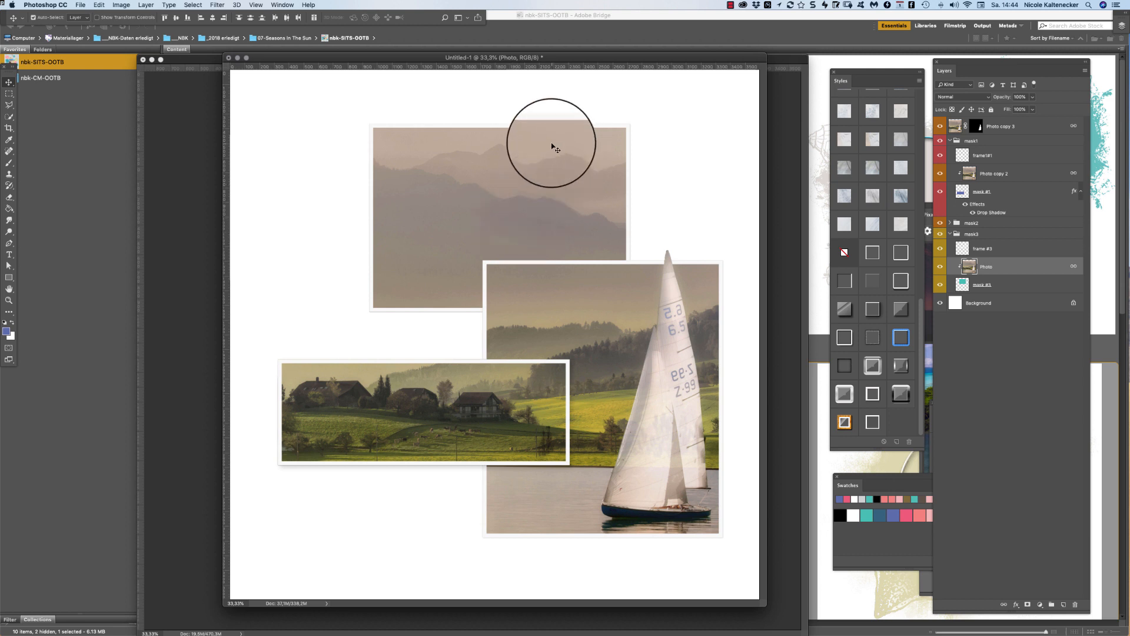
Try the Color Burn and Linear Burn blend modes on the Photo layer in mask3, and set it to Vivid Light
click(963, 97)
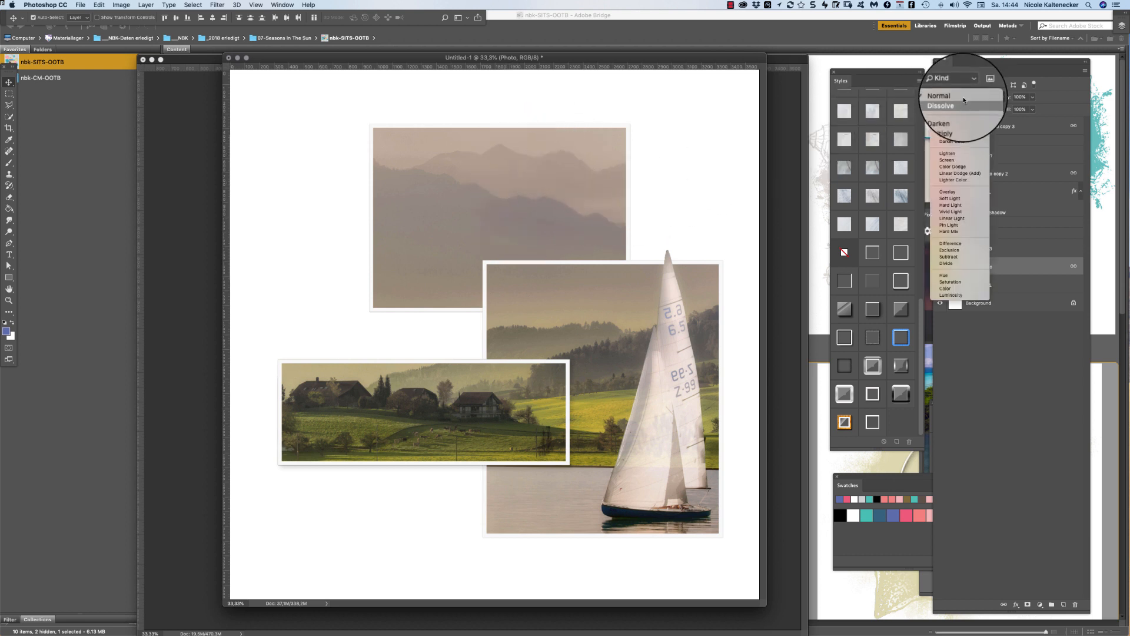
click(968, 134)
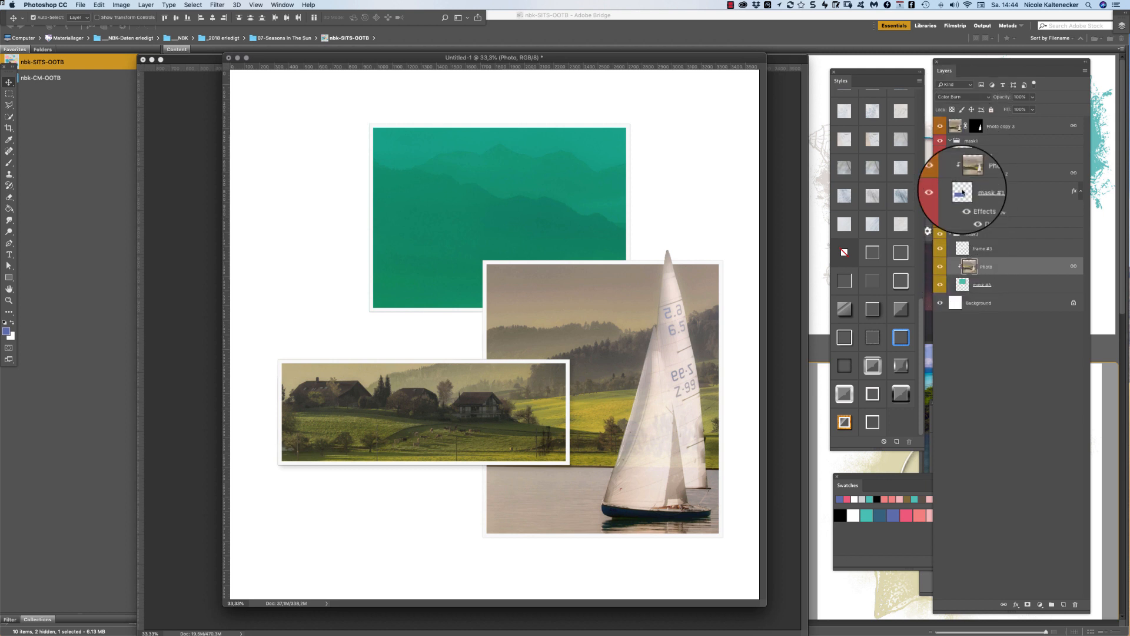
click(956, 96)
click(962, 104)
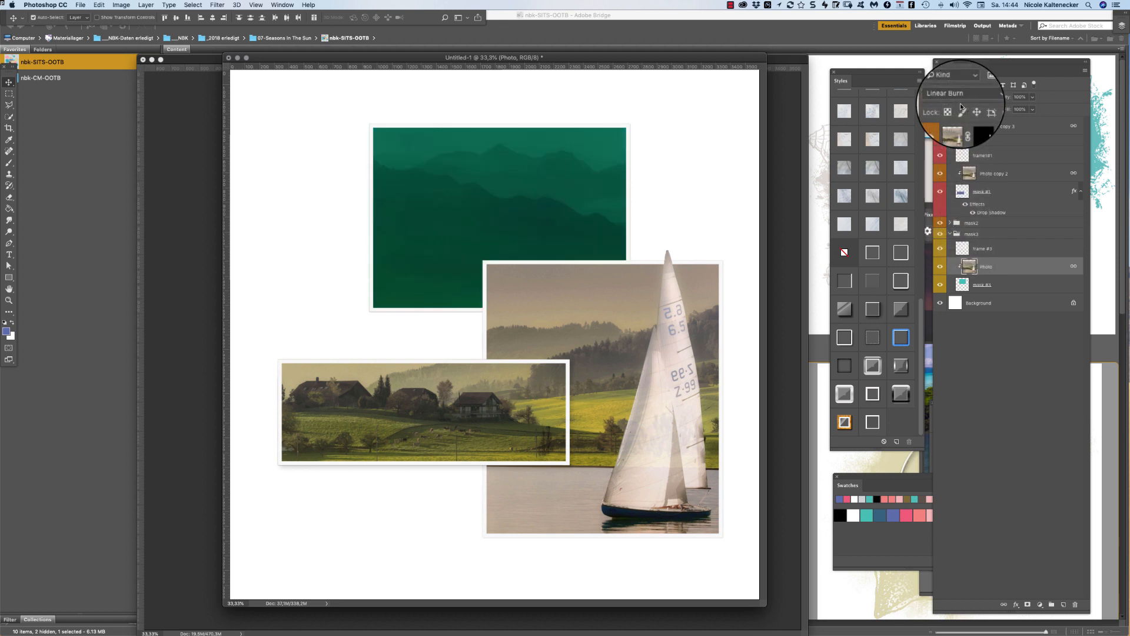
click(966, 98)
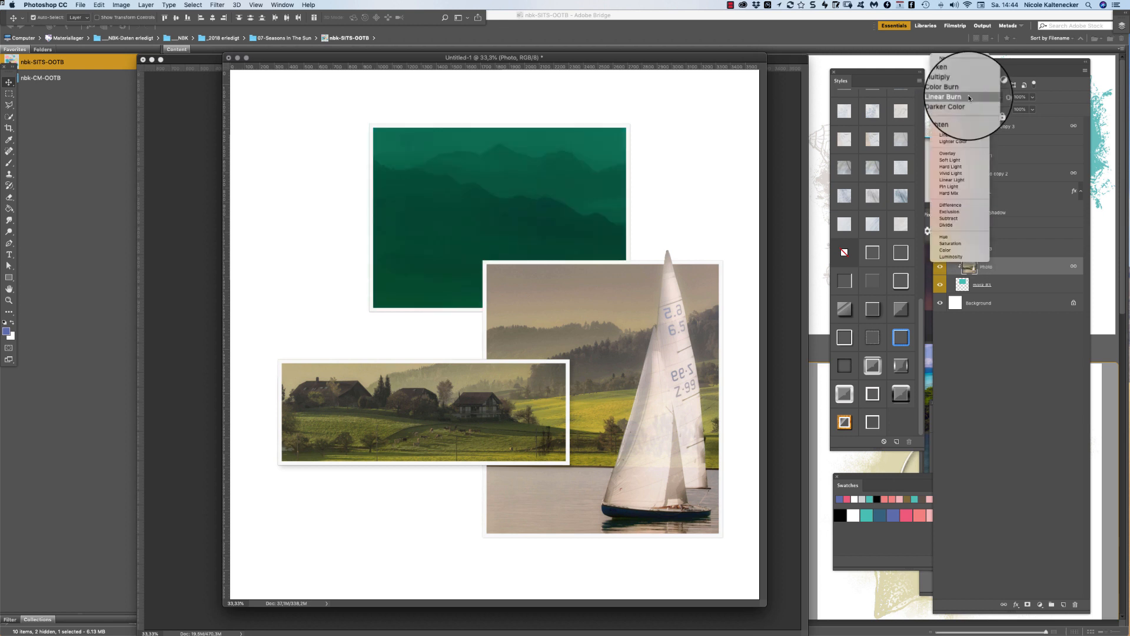
click(978, 173)
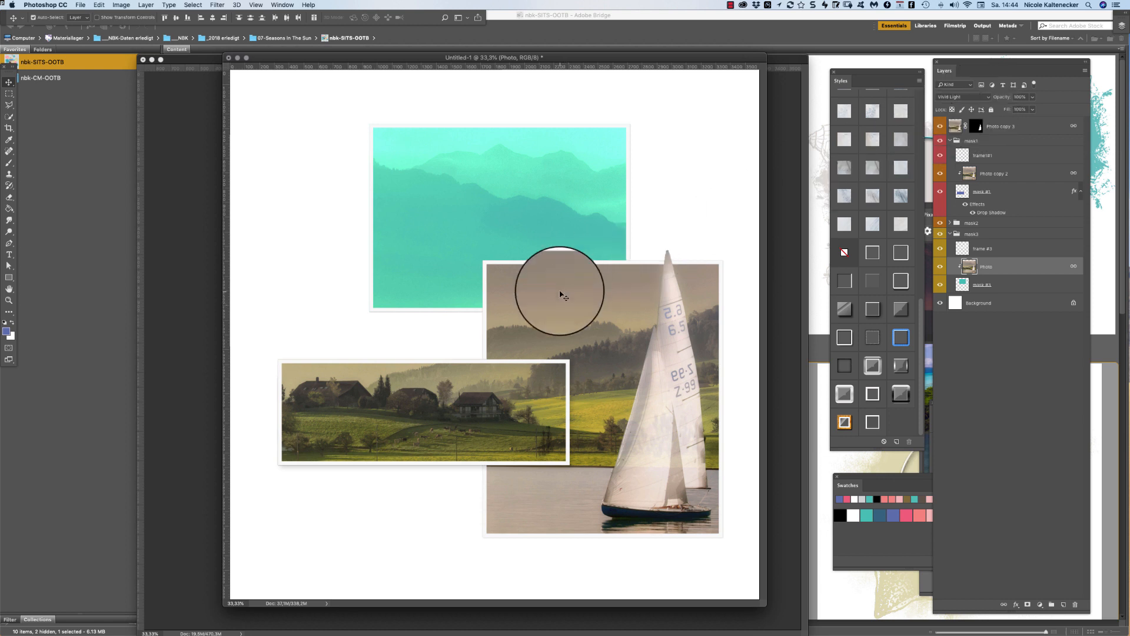
Select the Photo copy layer clipped in mask2 and set its blend mode to Color Dodge
key(super+j)
click(968, 97)
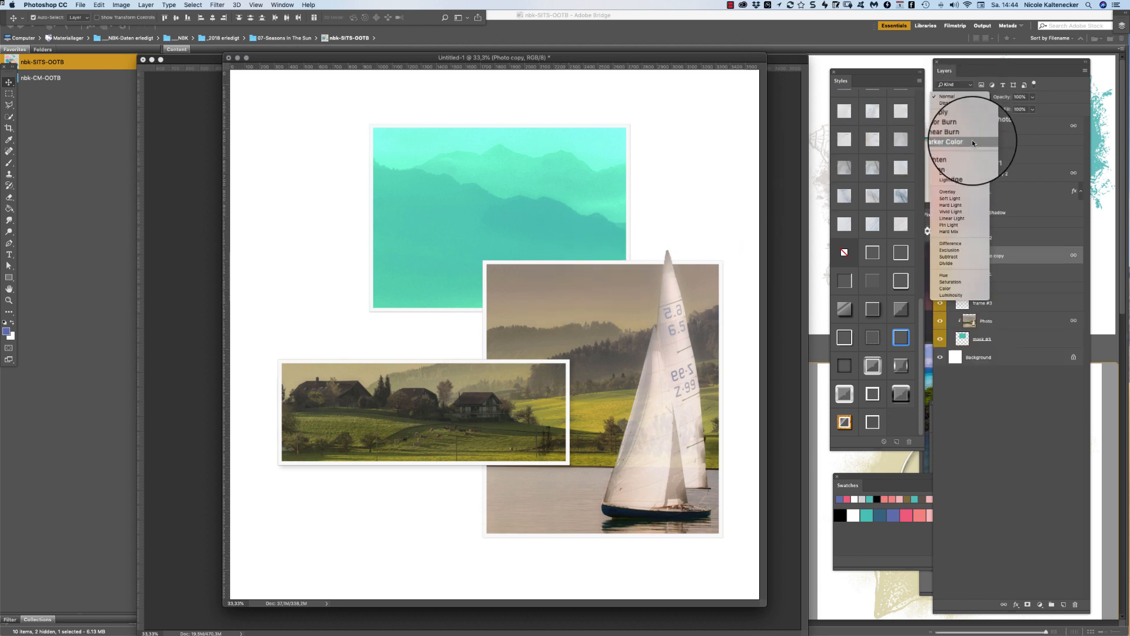
click(977, 167)
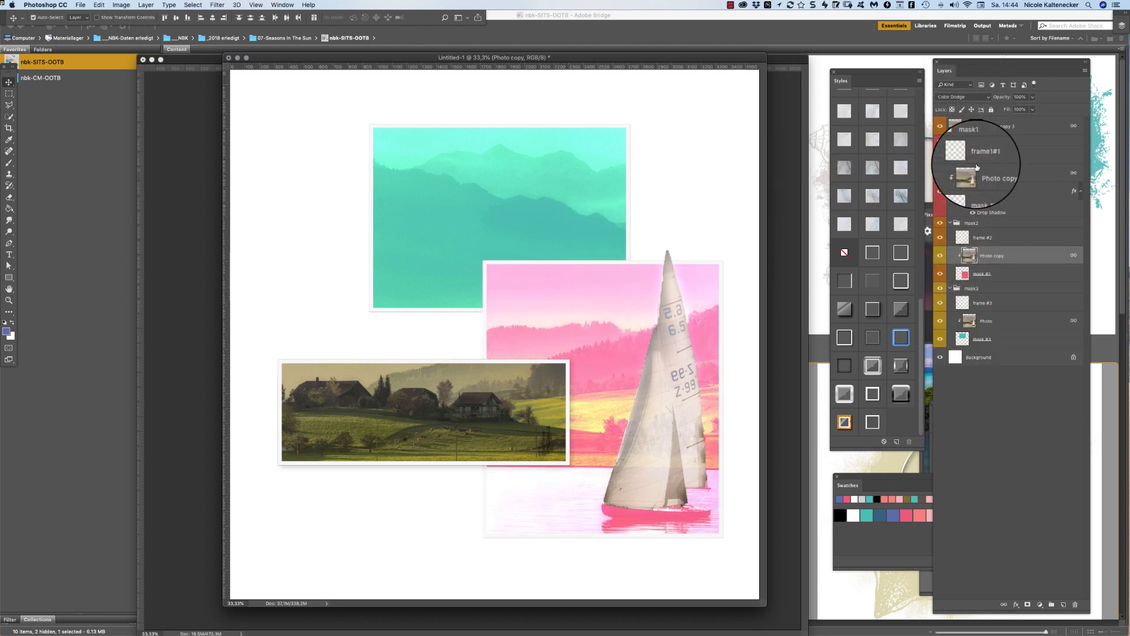
Try the Soft Light, Hard Mix, Difference and Color blend modes on the Photo copy 2 layer in mask1
click(429, 419)
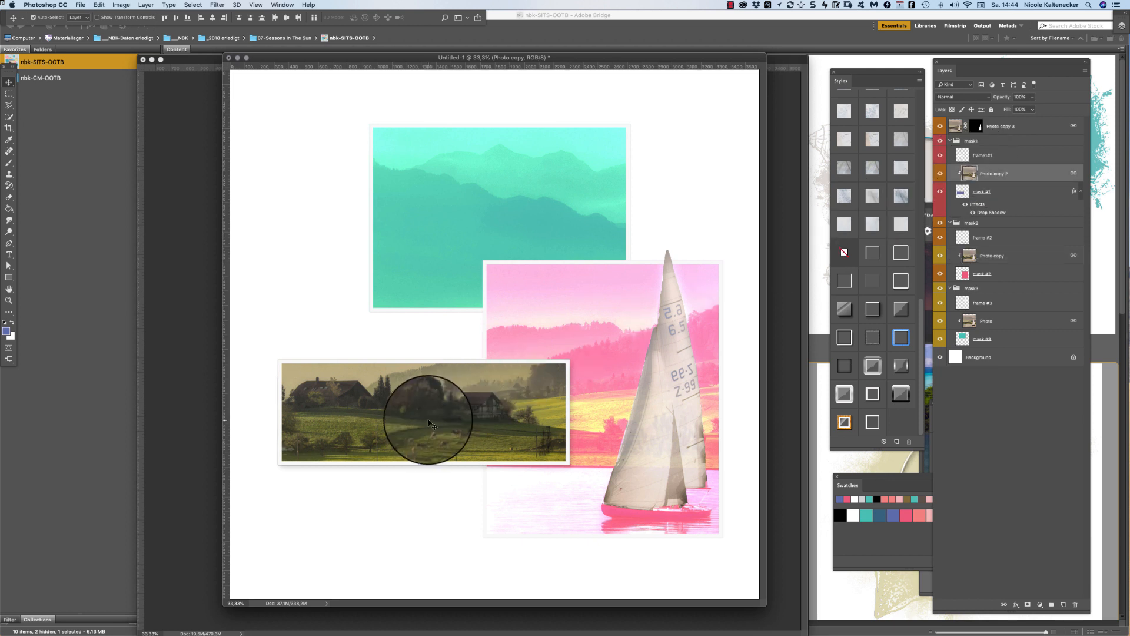
click(963, 97)
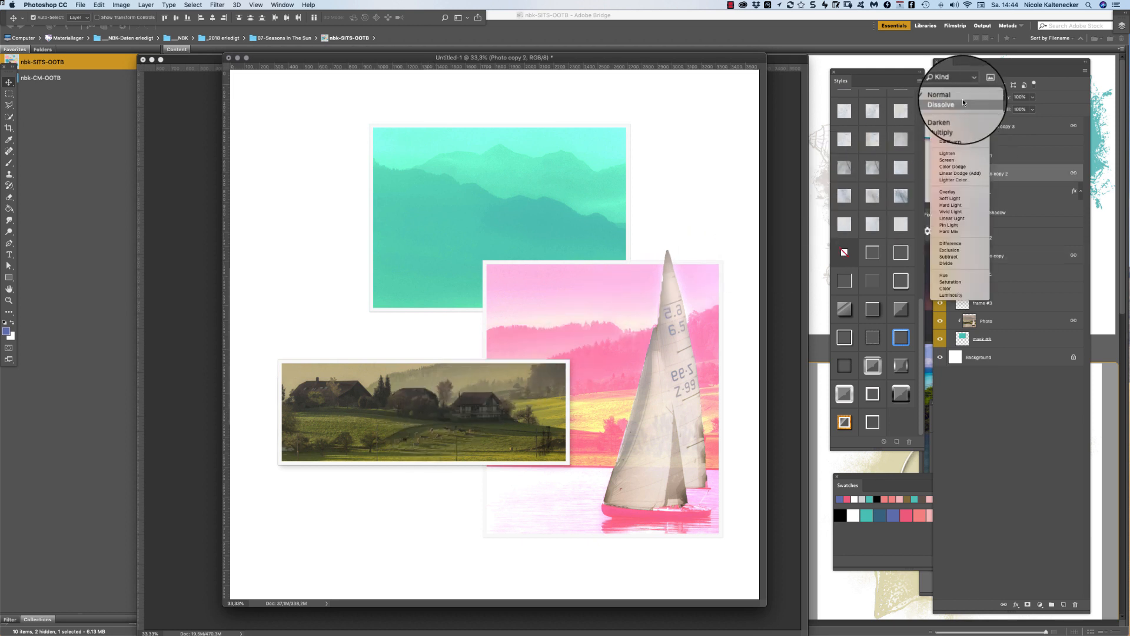
click(959, 201)
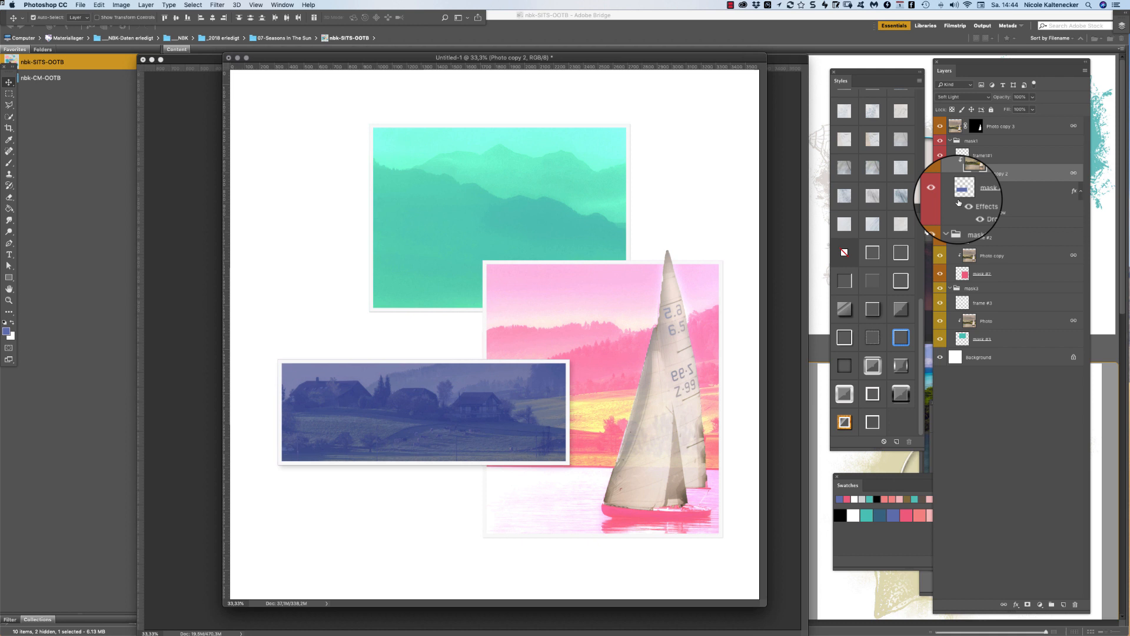
click(964, 97)
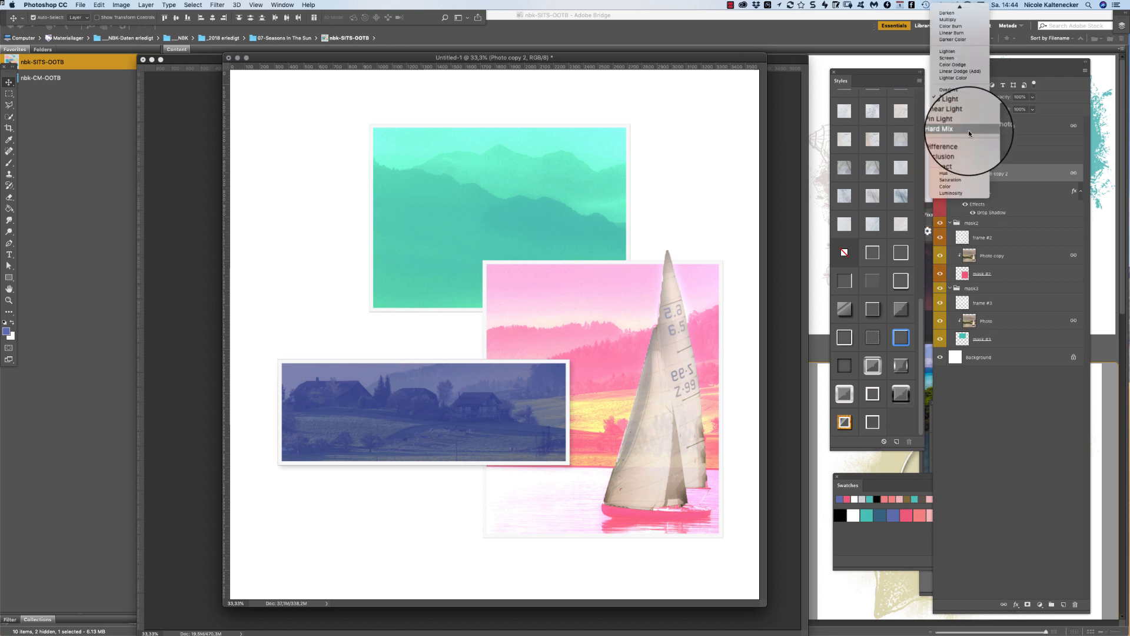
click(969, 134)
click(964, 98)
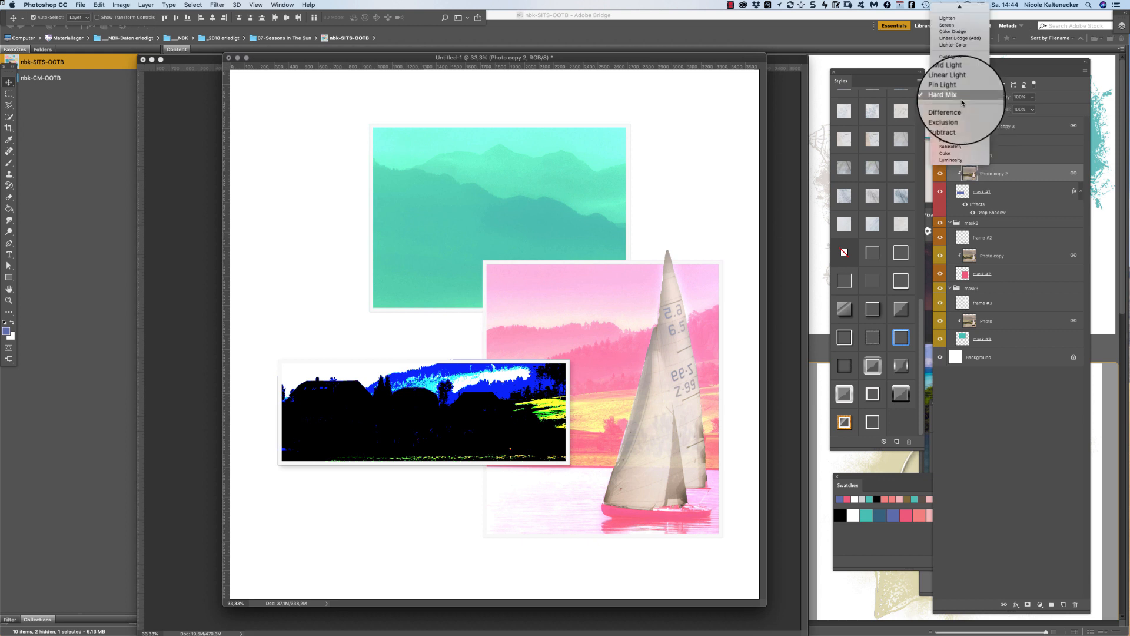
click(962, 110)
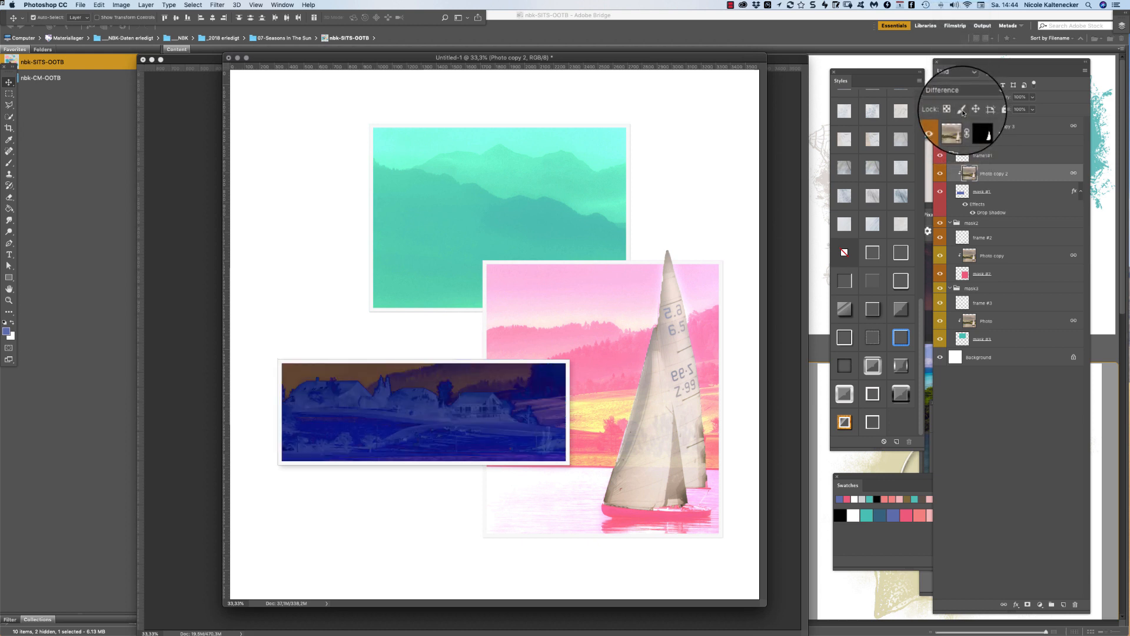
click(963, 96)
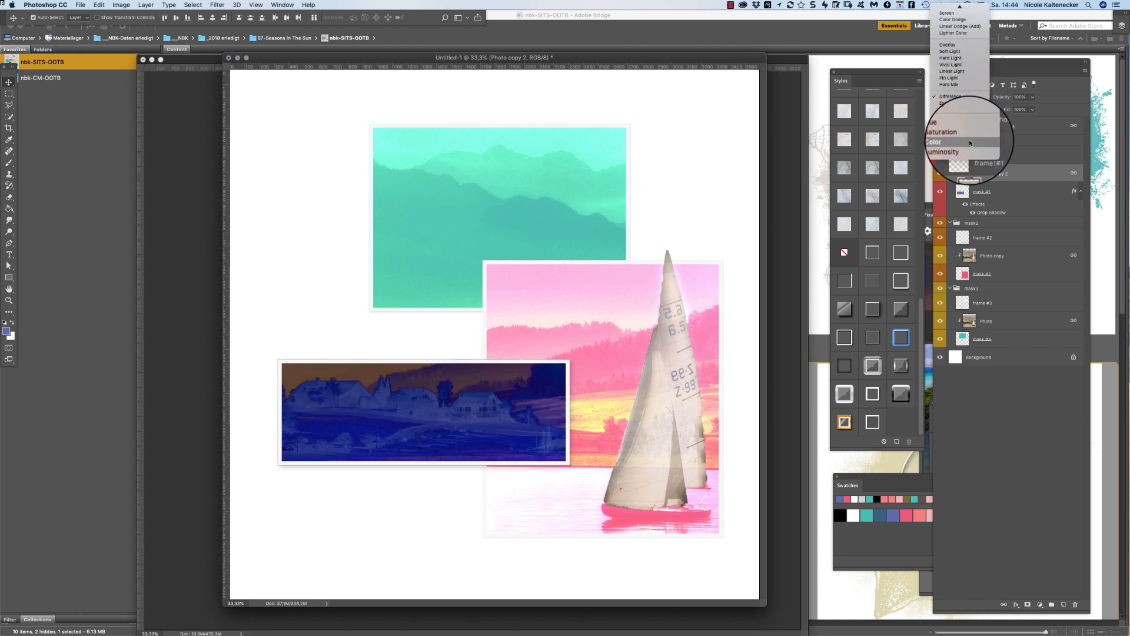
click(969, 137)
Try Multiply, Color Burn, Linear Burn and Lighten on the Photo copy 2 layer in mask1, and set its blend mode to Screen
click(963, 97)
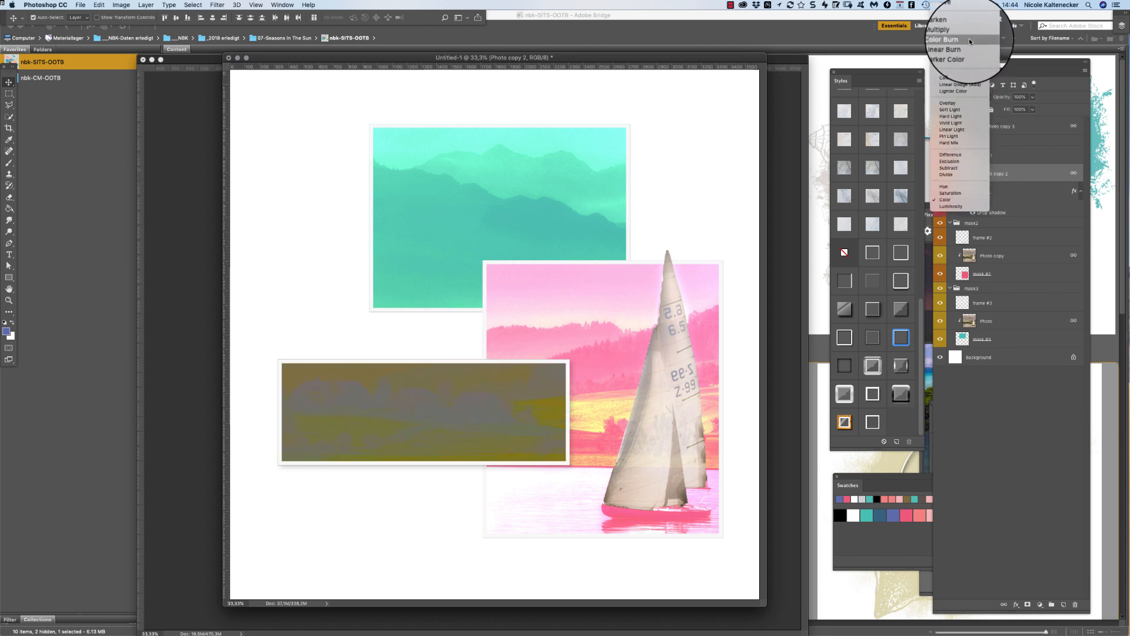
click(965, 34)
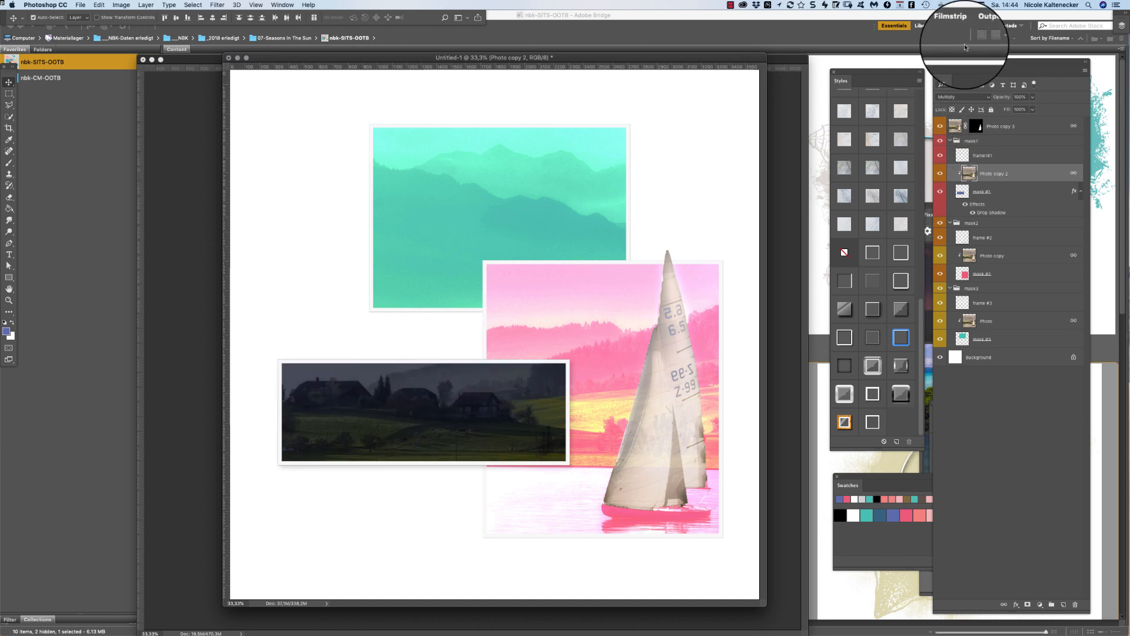
click(959, 96)
click(958, 103)
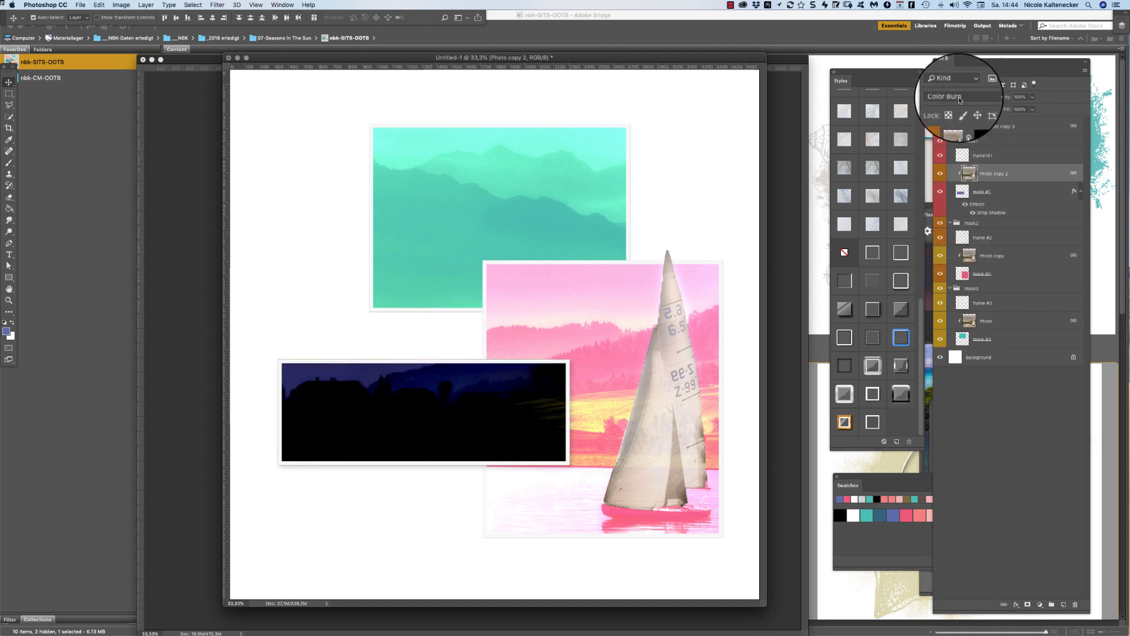
click(958, 98)
click(958, 102)
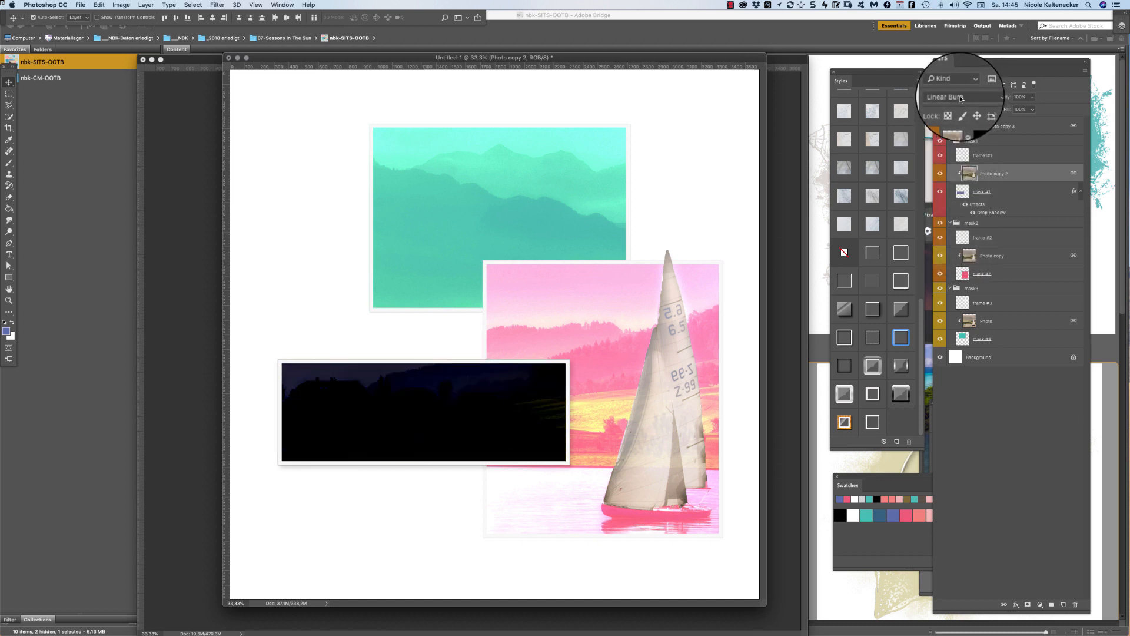
click(959, 98)
click(961, 111)
click(959, 96)
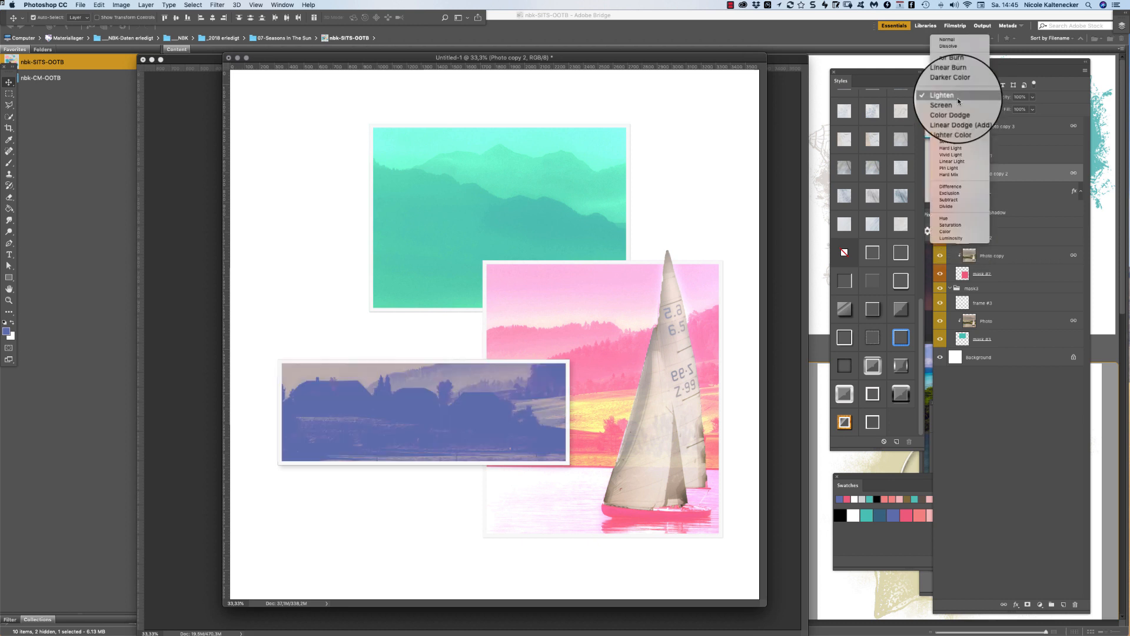
click(958, 103)
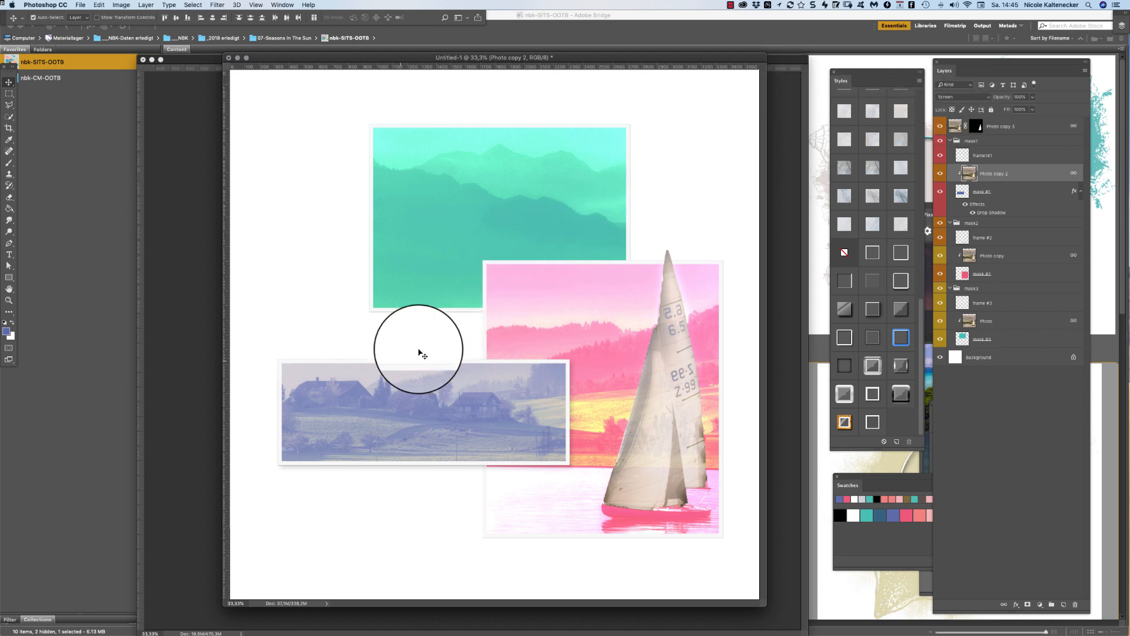
Move the linked frame and mask layers of mask1 slightly up and left, leaving the photo in place
click(403, 365)
mouse_move(403, 365)
mouse_down()
mouse_move(399, 355)
mouse_move(396, 388)
mouse_move(379, 341)
mouse_move(394, 345)
mouse_move(365, 348)
mouse_move(390, 349)
mouse_up()
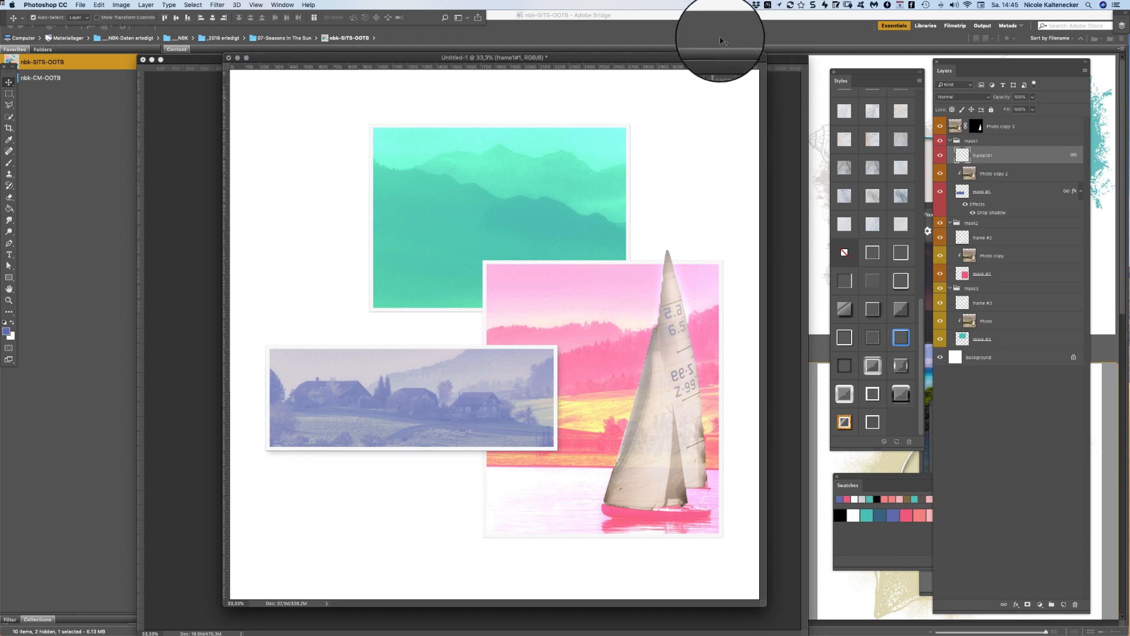
mouse_move(686, 56)
mouse_down()
mouse_move(706, 63)
mouse_move(677, 61)
mouse_move(681, 52)
mouse_move(678, 62)
mouse_up()
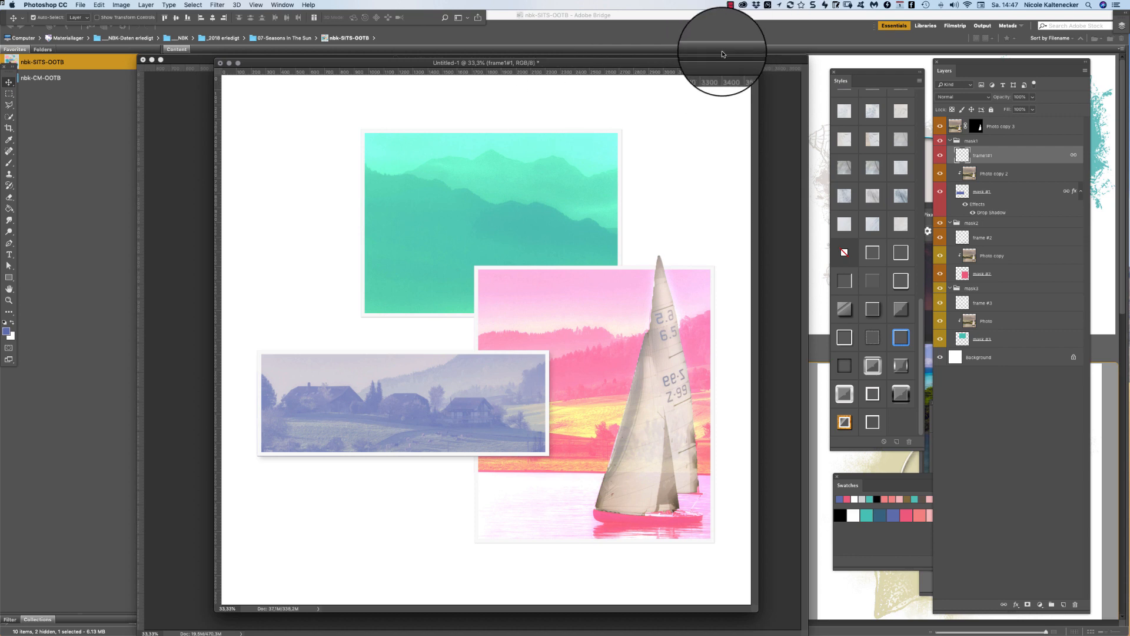
click(724, 3)
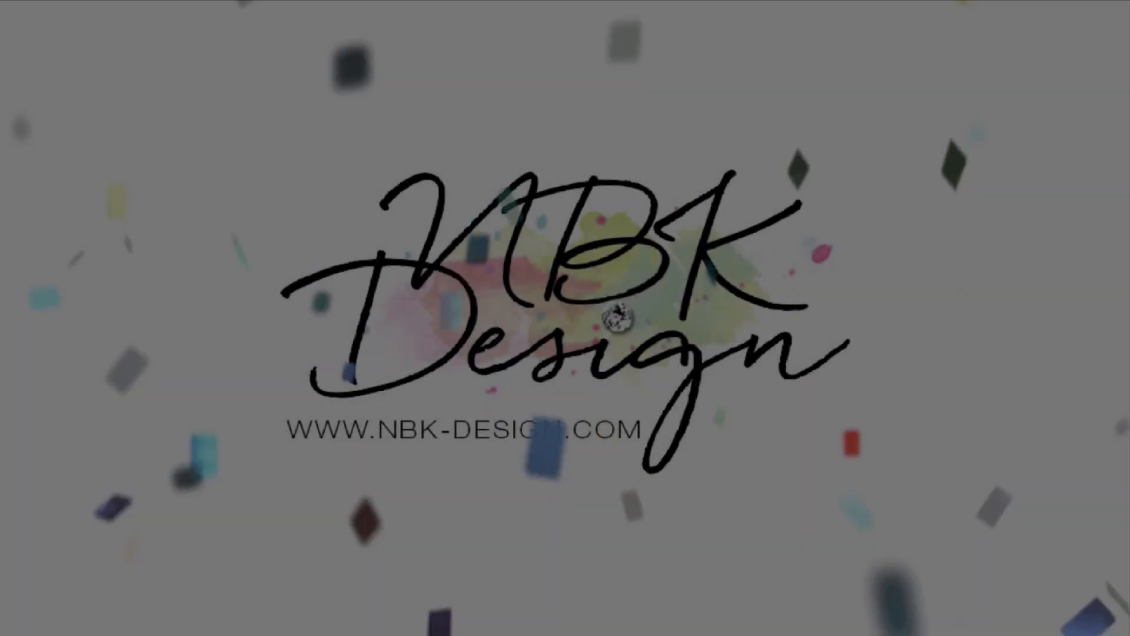